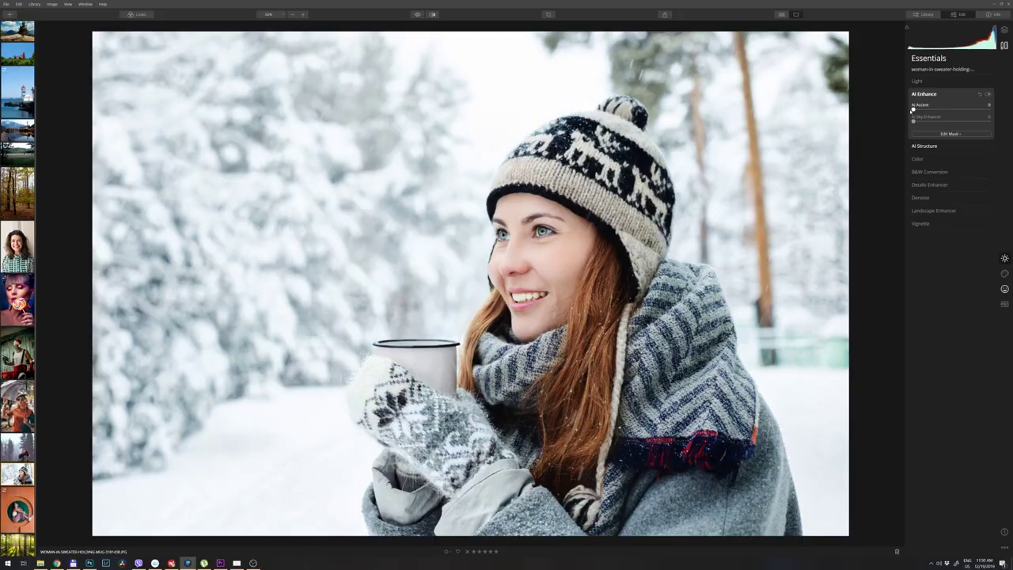
- Raise the AI Accent amount in AI Enhance on the winter portrait of the woman with the mug
drag(915, 110, 941, 110)
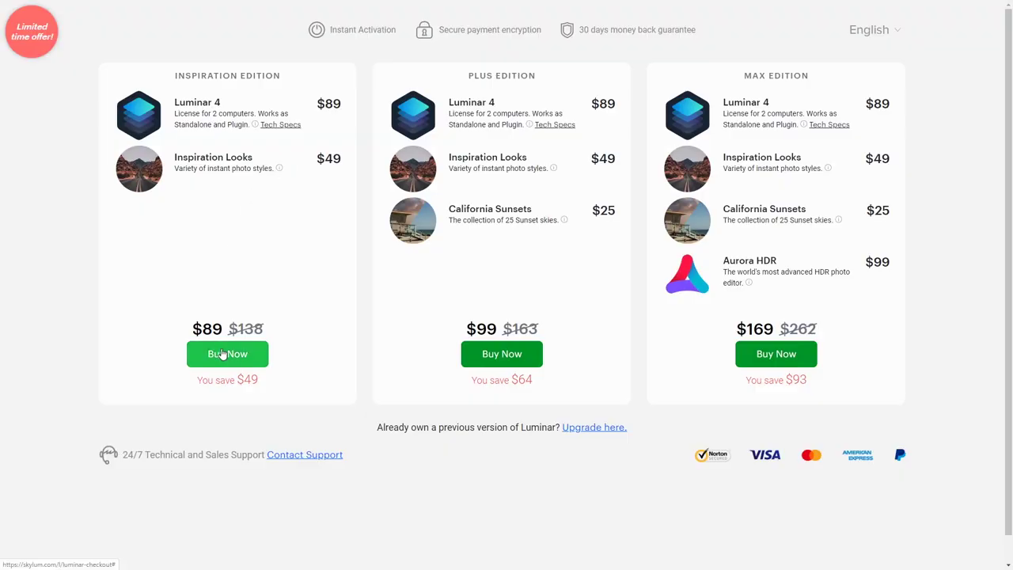
- Start the checkout for the Luminar 4 Inspiration Edition and apply the promotional code
click(222, 354)
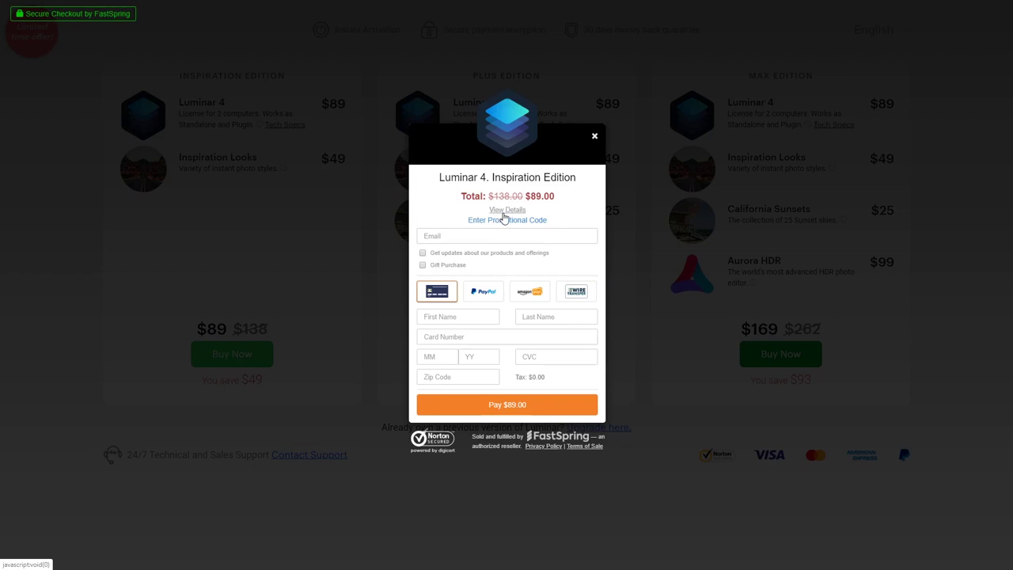
click(506, 221)
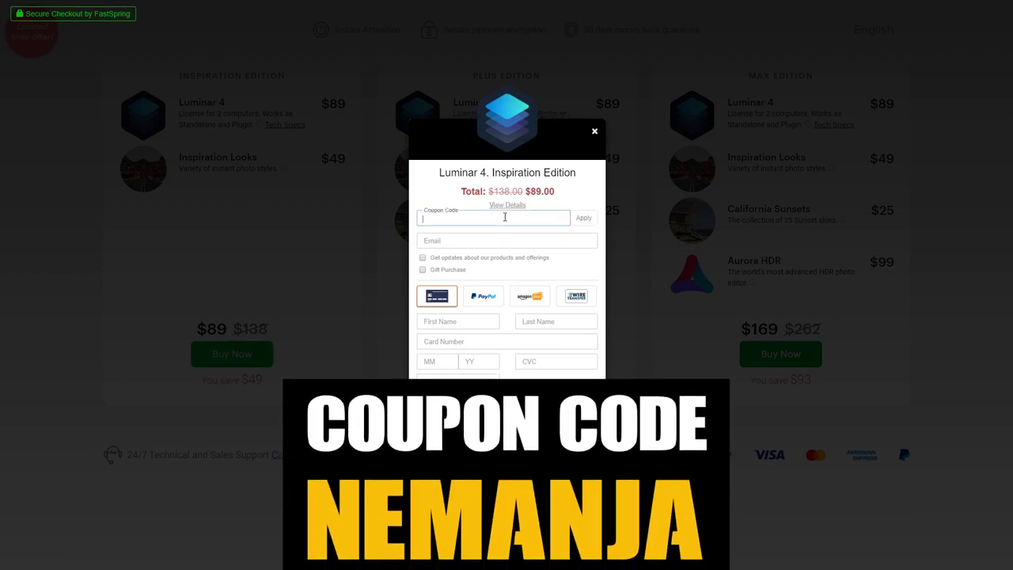
text(NEMANJA)
key(Return)
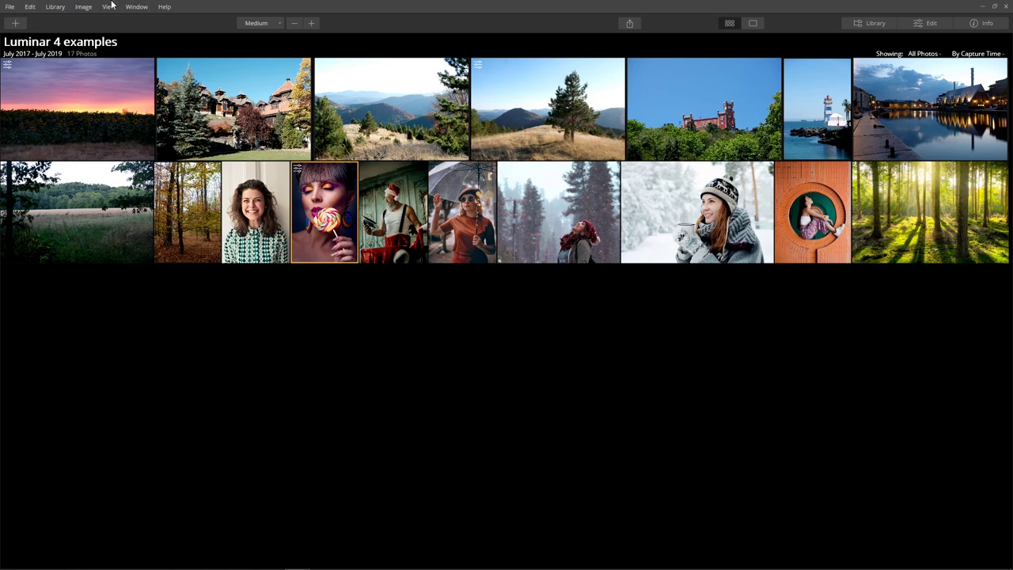
- View the options for adding images, and compare the gallery's Small and Large thumbnail sizes before returning to Medium
click(15, 24)
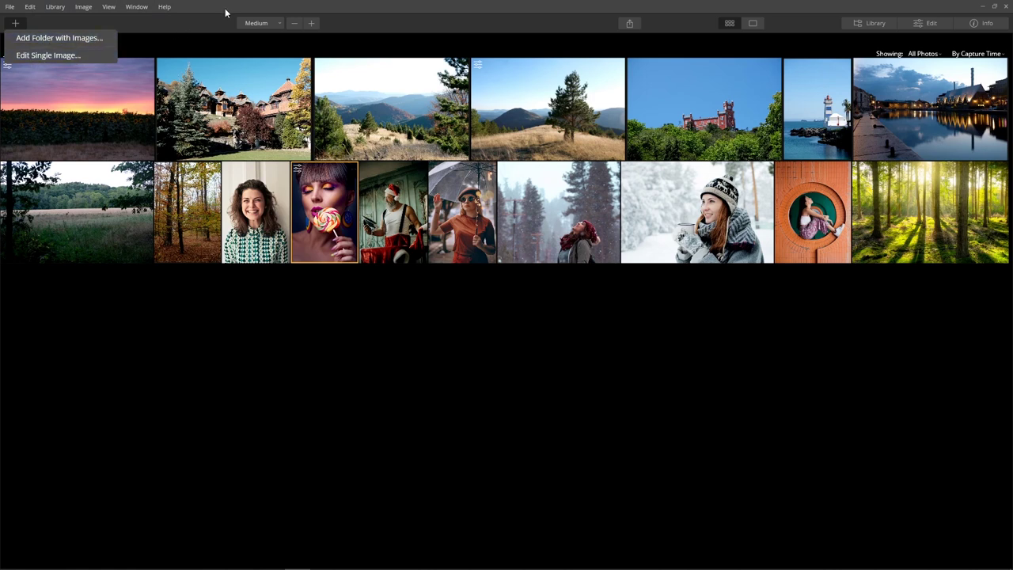
click(274, 22)
click(276, 24)
click(269, 34)
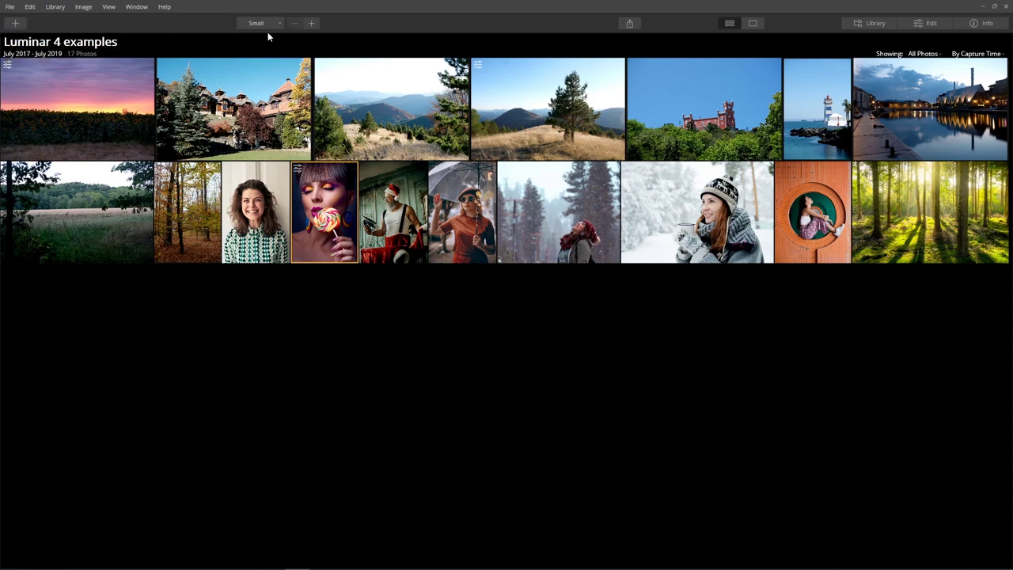
click(264, 22)
click(266, 53)
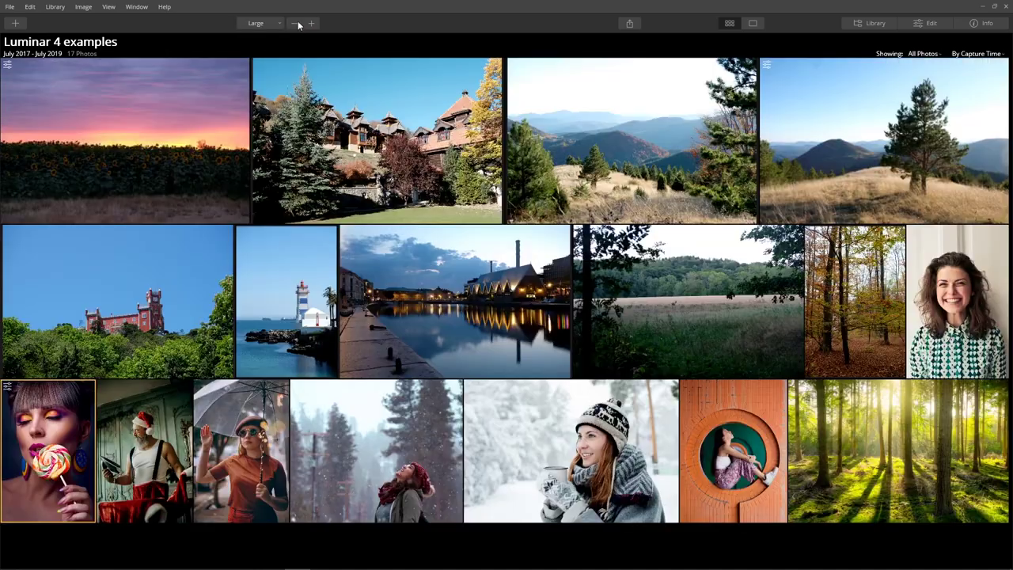
click(311, 23)
click(294, 23)
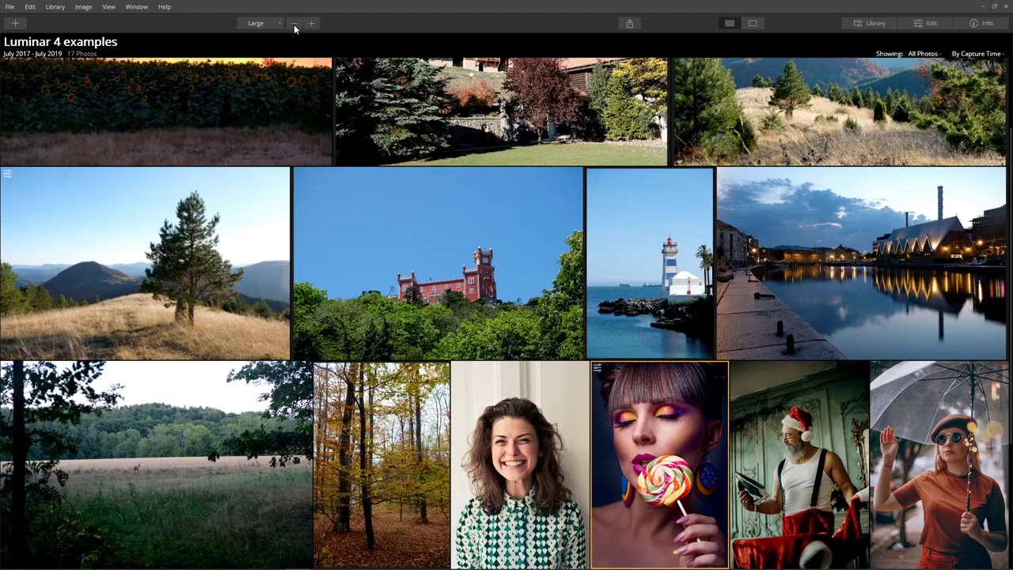
click(294, 23)
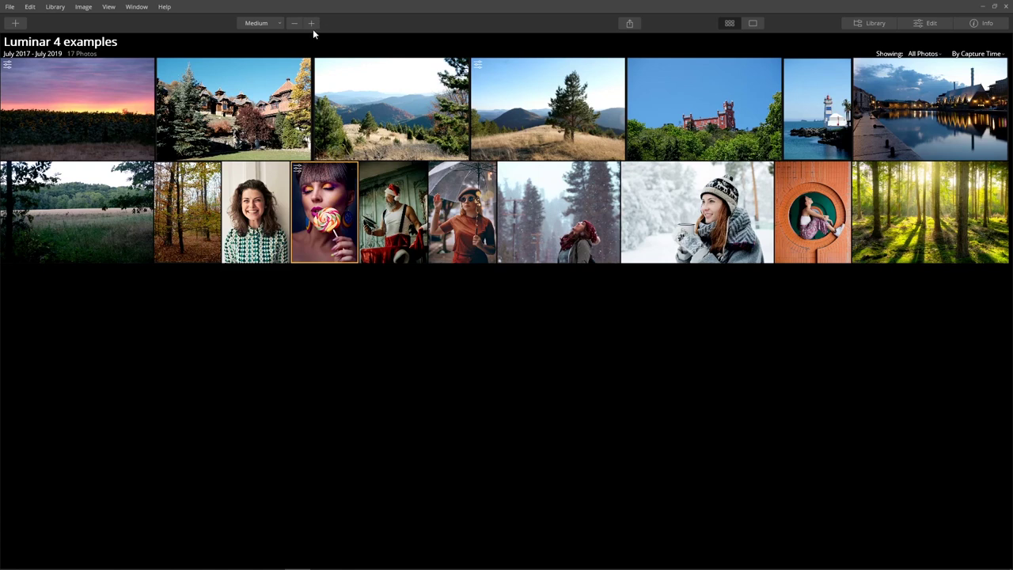
- View the export options, and preview the lollipop portrait with its filmstrip in single image view before returning to the gallery
click(629, 23)
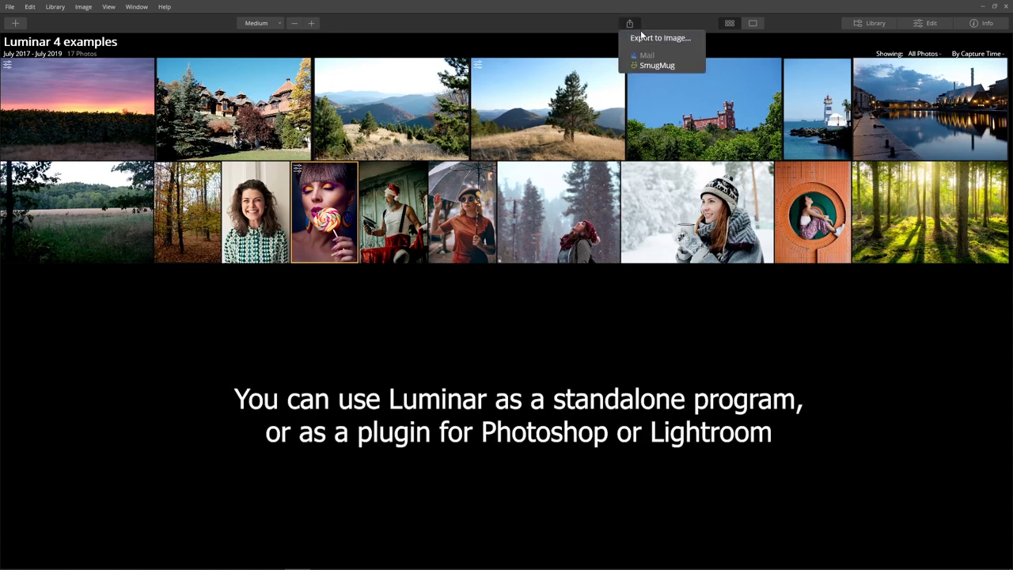
click(730, 15)
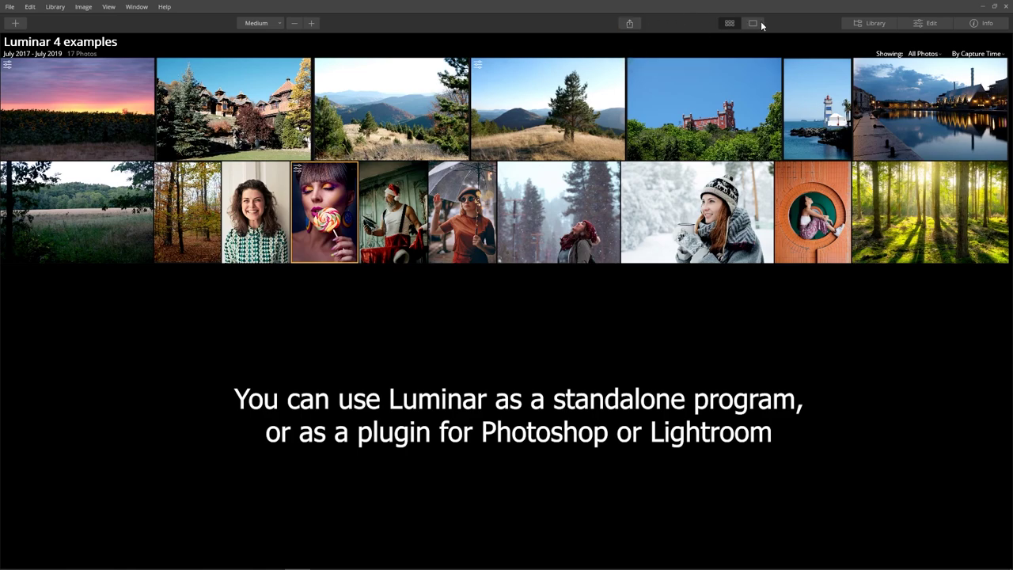
click(752, 24)
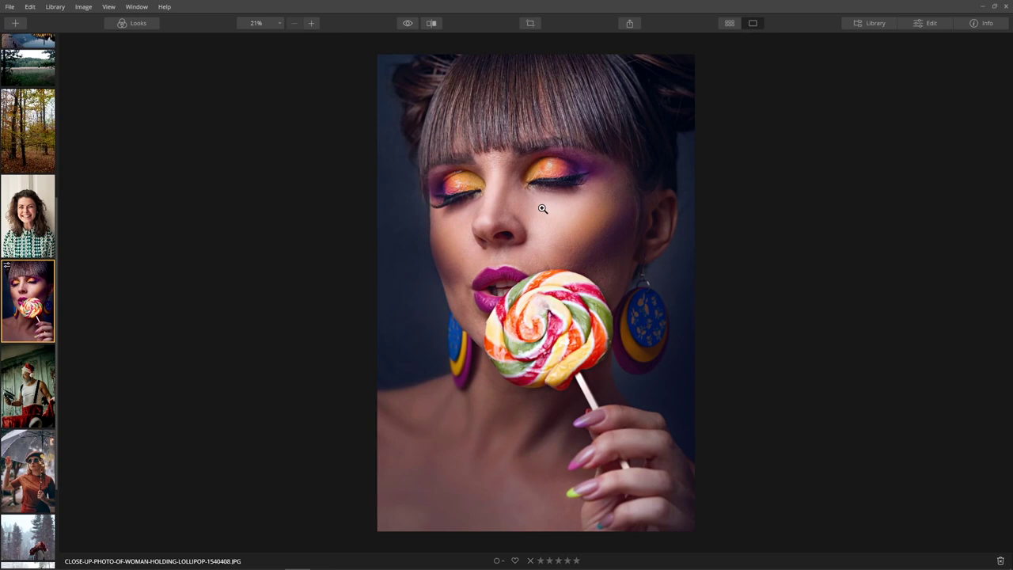
scroll(29, 213, down, 5)
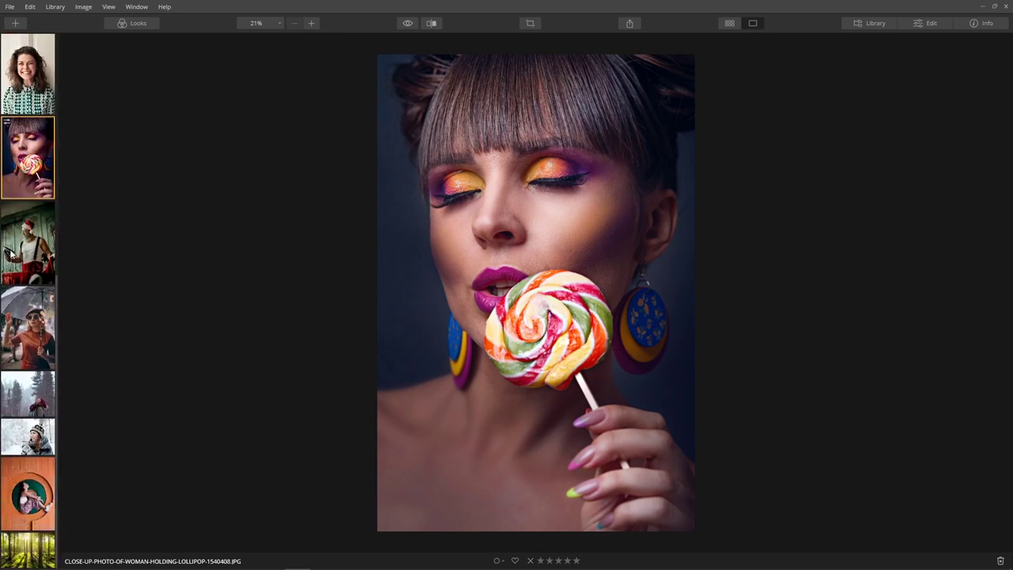
scroll(18, 354, up, 15)
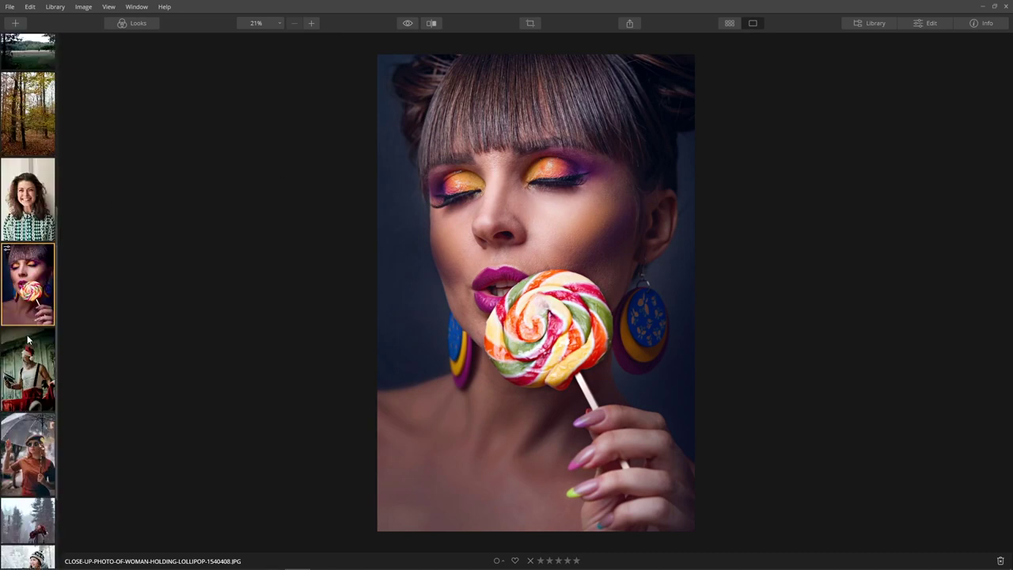
click(729, 24)
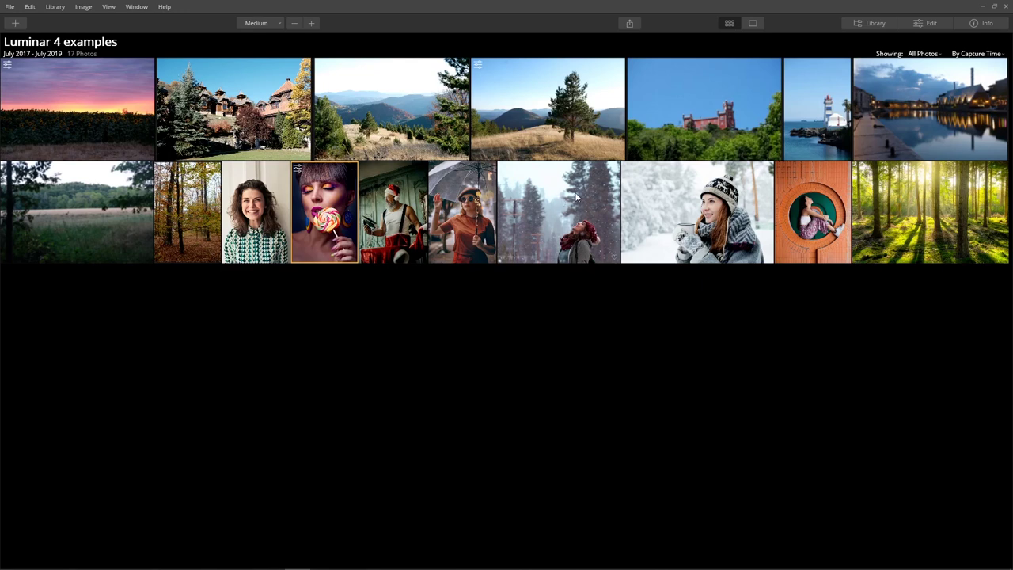
- View the library's shortcuts and folders and the lollipop portrait's file information
click(879, 24)
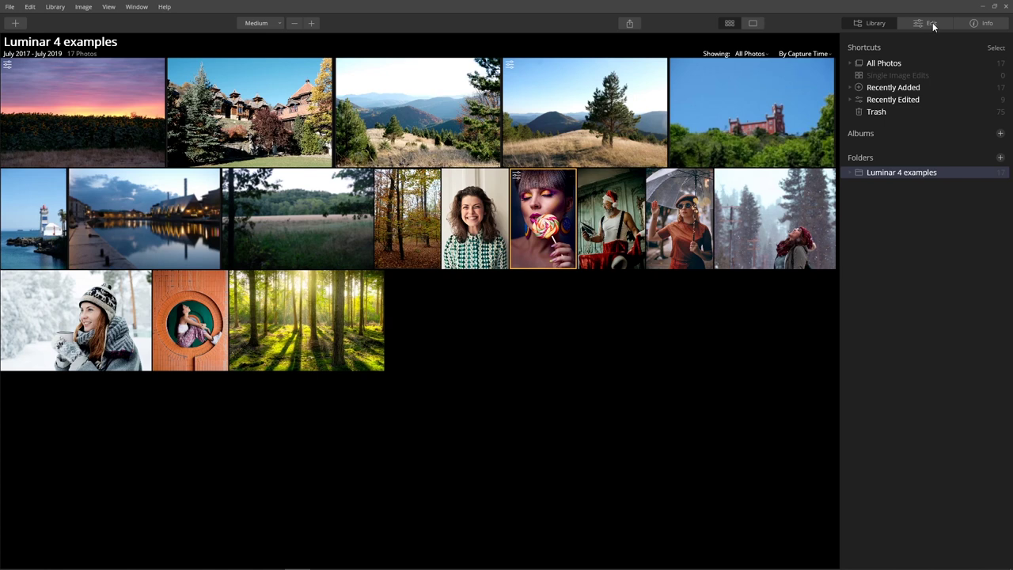
click(986, 25)
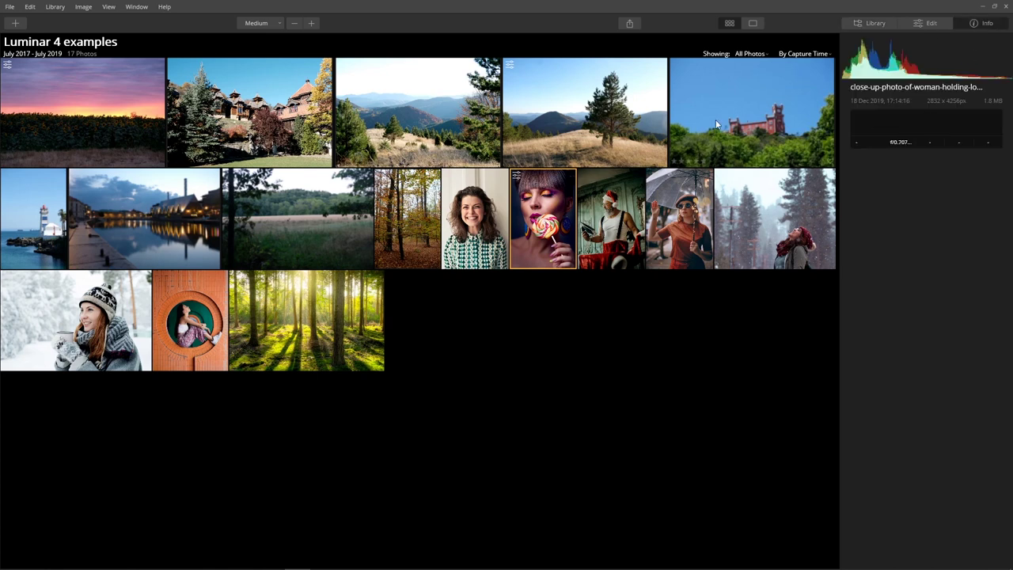
- Switch to editing and open the winter portrait of the woman holding a mug
click(932, 25)
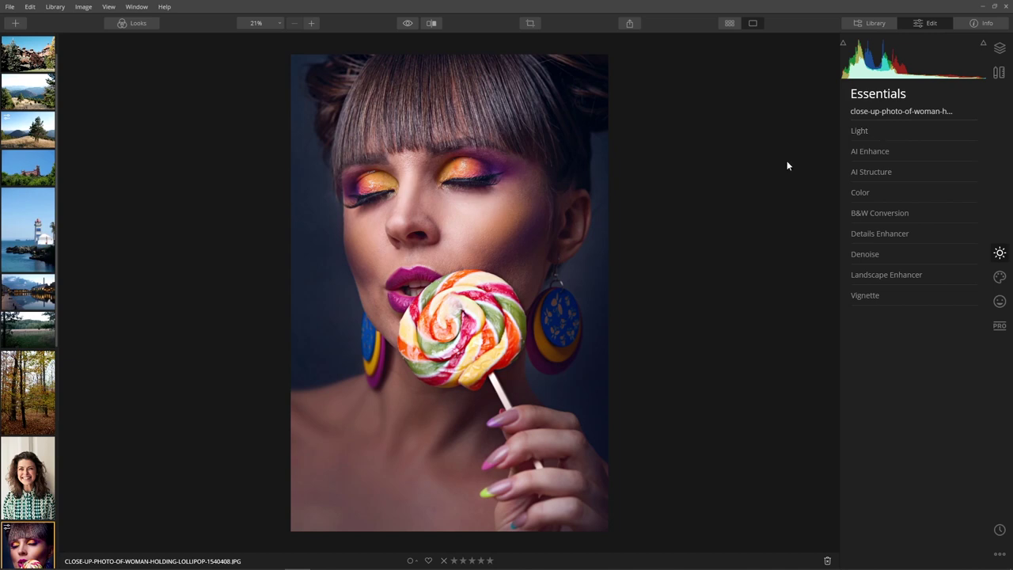
scroll(25, 456, down, 5)
scroll(25, 455, down, 4)
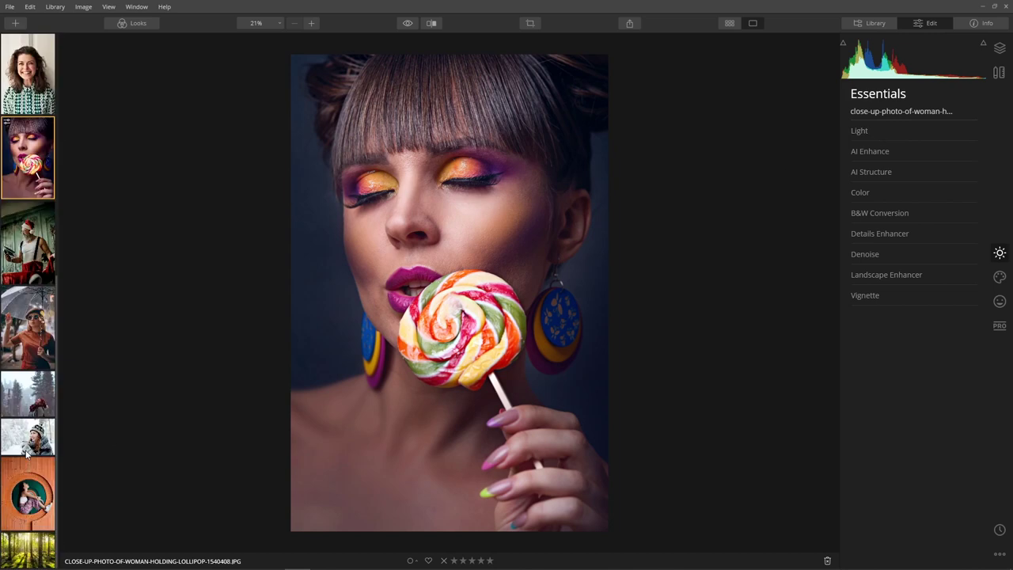
click(28, 435)
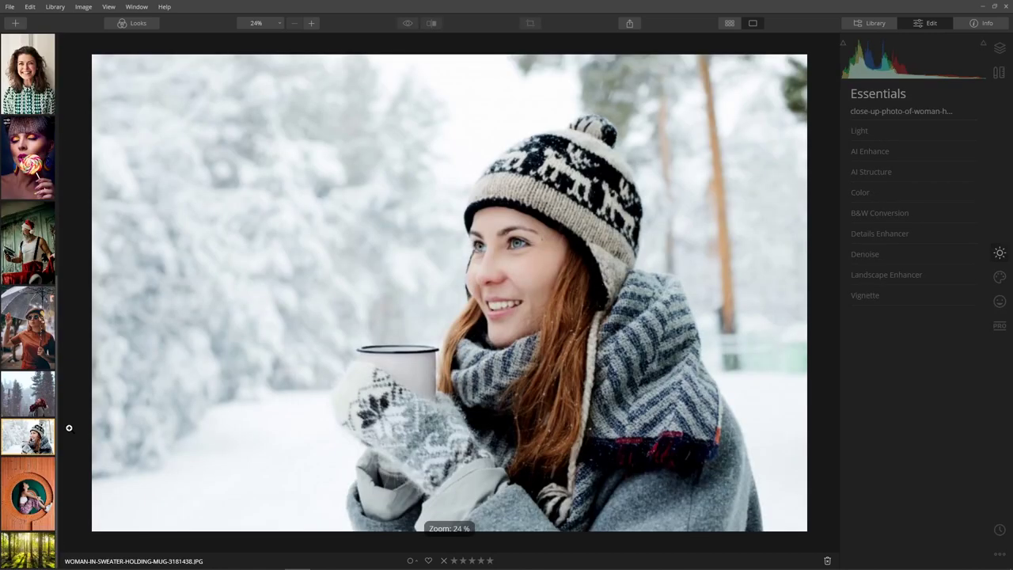
- Examine the options for adding layers and the Canvas tools, including the Lens & Geometry settings
click(1000, 49)
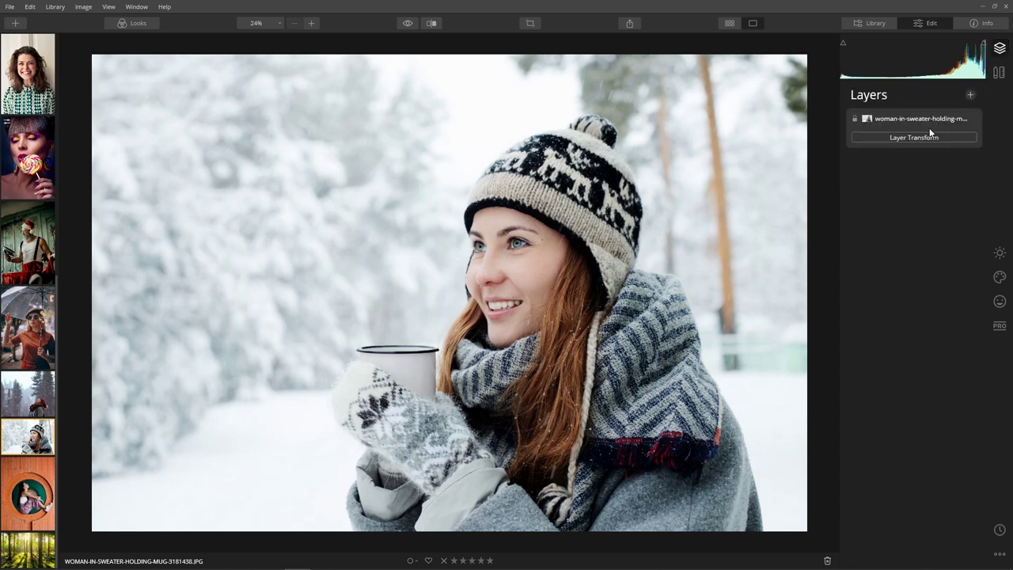
click(971, 96)
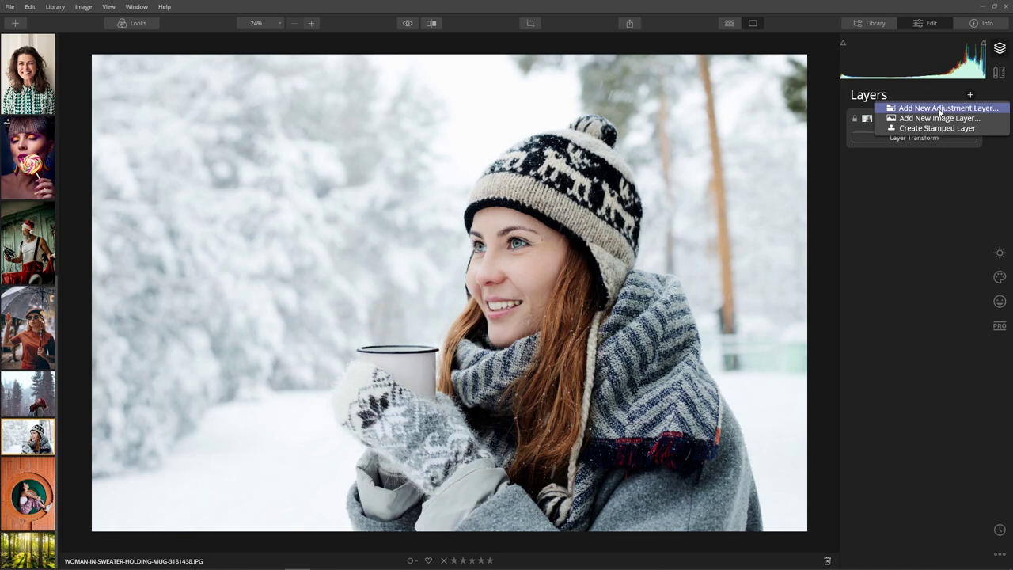
click(1002, 50)
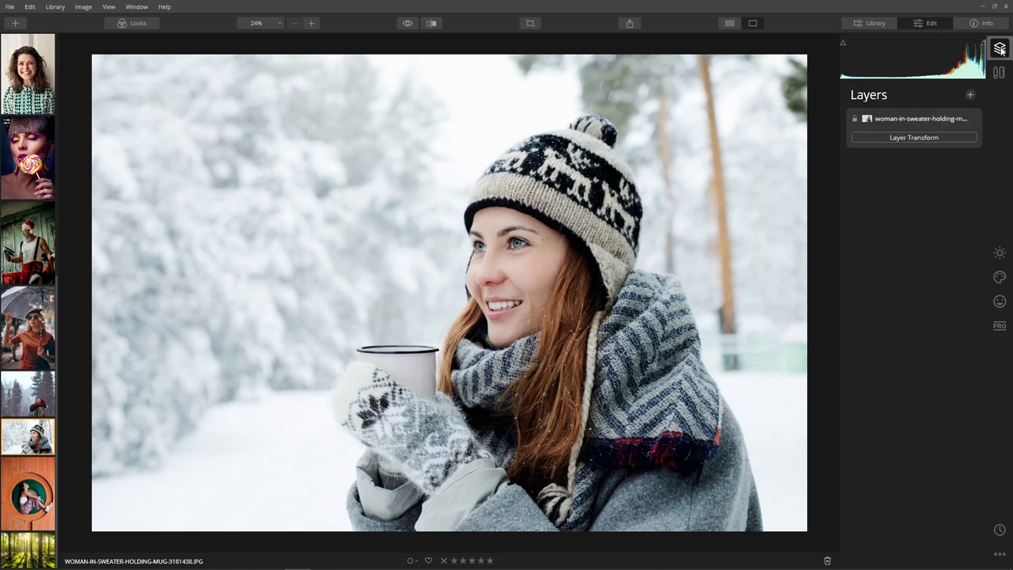
click(1000, 73)
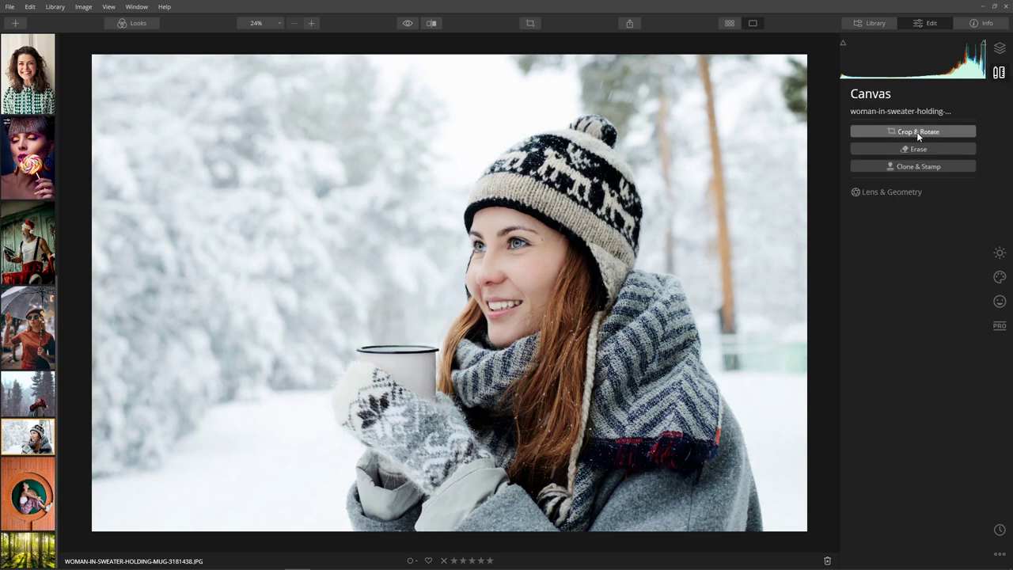
click(885, 194)
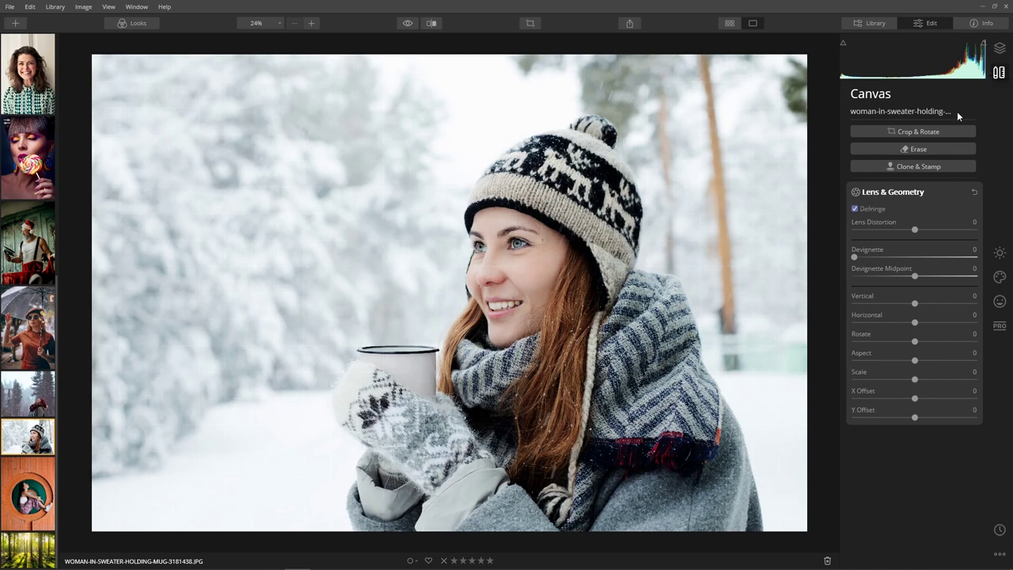
- Look through the Essentials, Creative, Portrait and Professional tool sets
click(1000, 254)
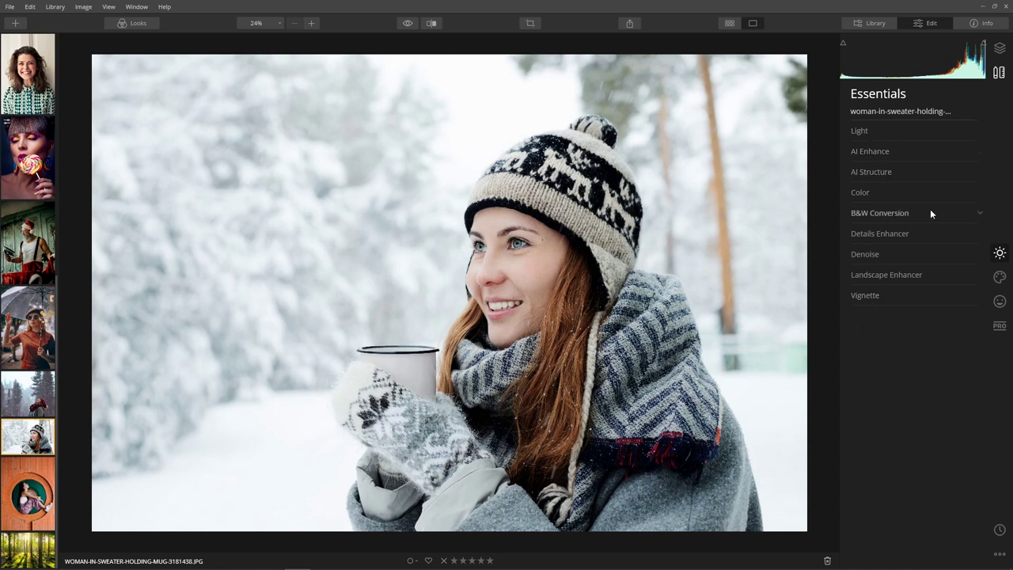
click(1001, 277)
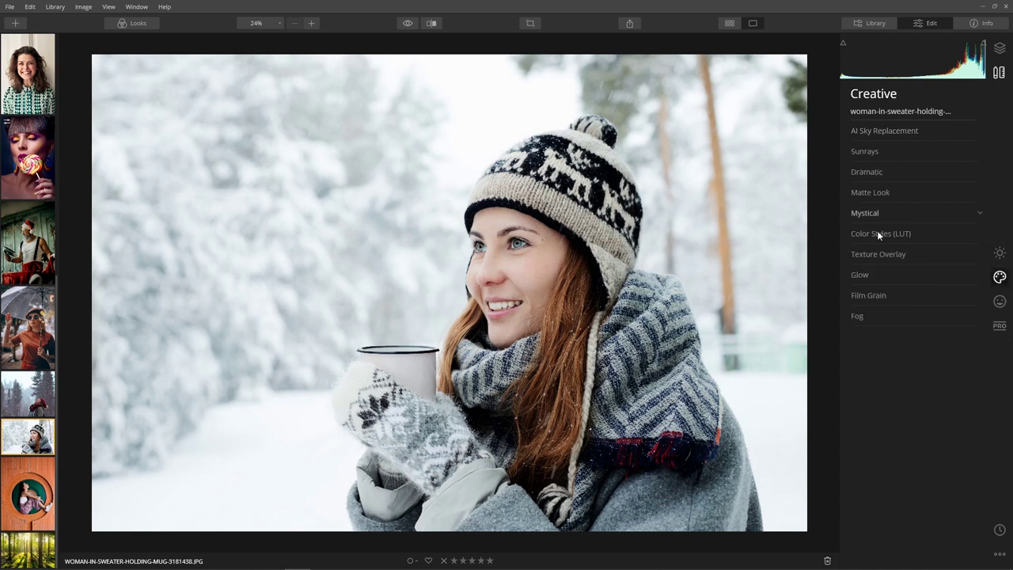
click(1000, 301)
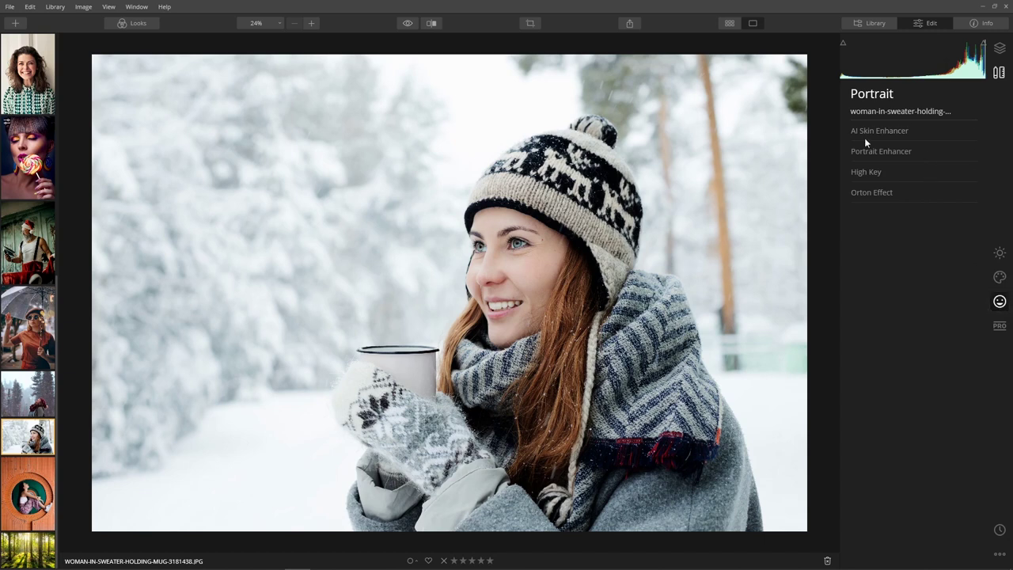
click(1001, 328)
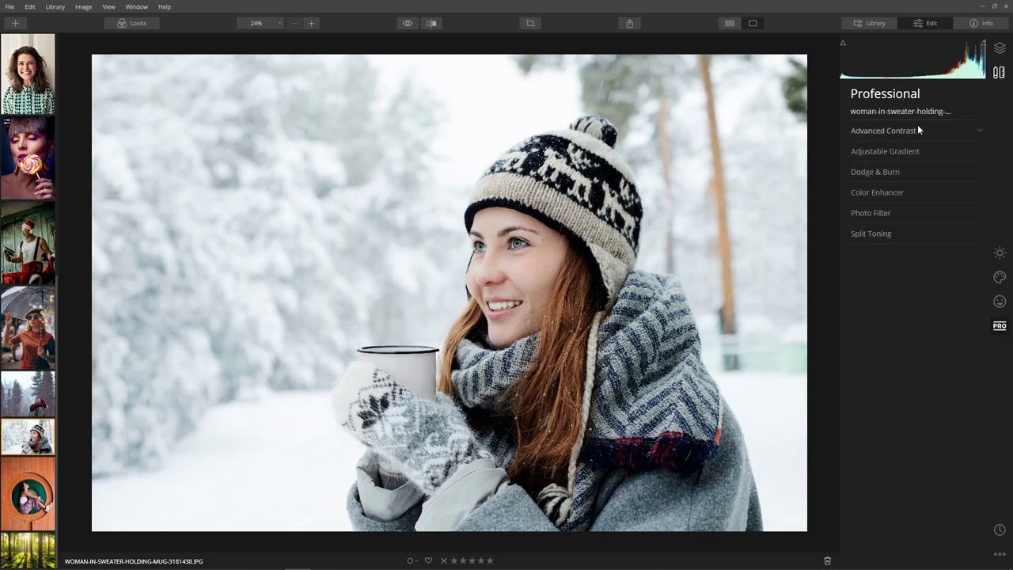
- Examine the winter portrait's edit history from the most recent to the older adjustments
click(999, 531)
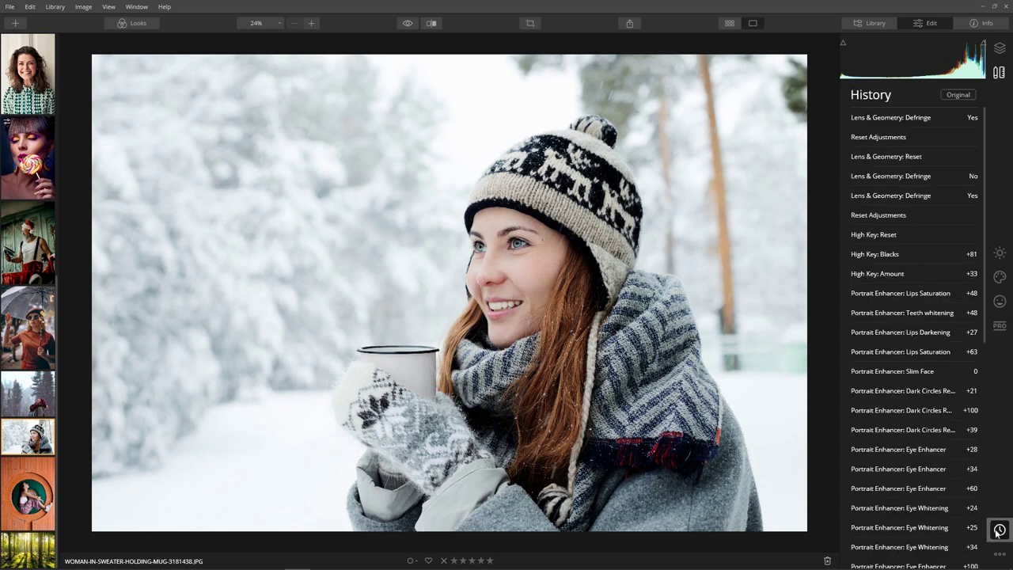
scroll(903, 317, down, 5)
scroll(907, 237, up, 3)
scroll(895, 250, down, 10)
scroll(897, 254, up, 10)
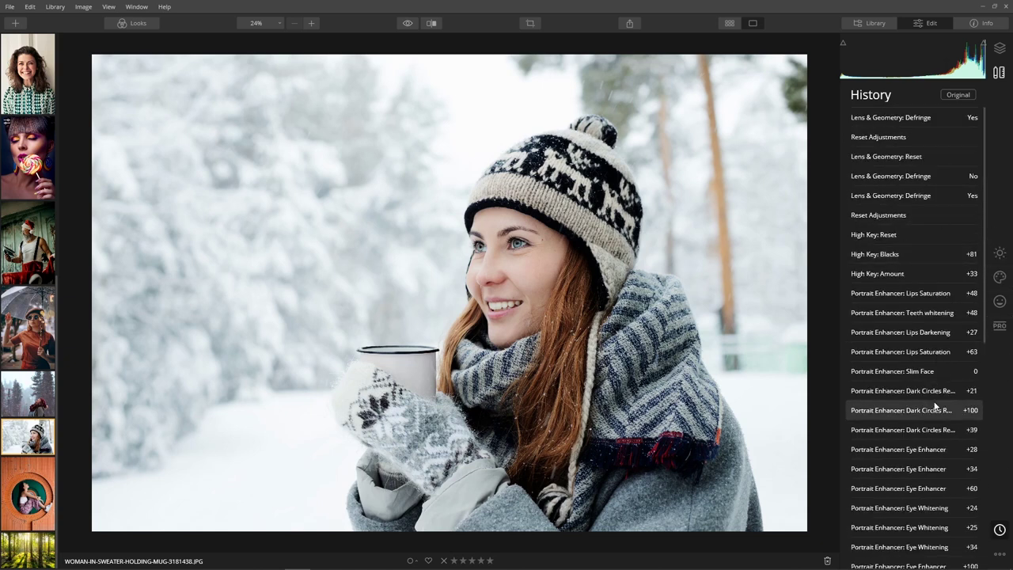
- Lift the midtones of the combined RGB tone curve slightly in the Light tool's Advanced Settings
click(999, 257)
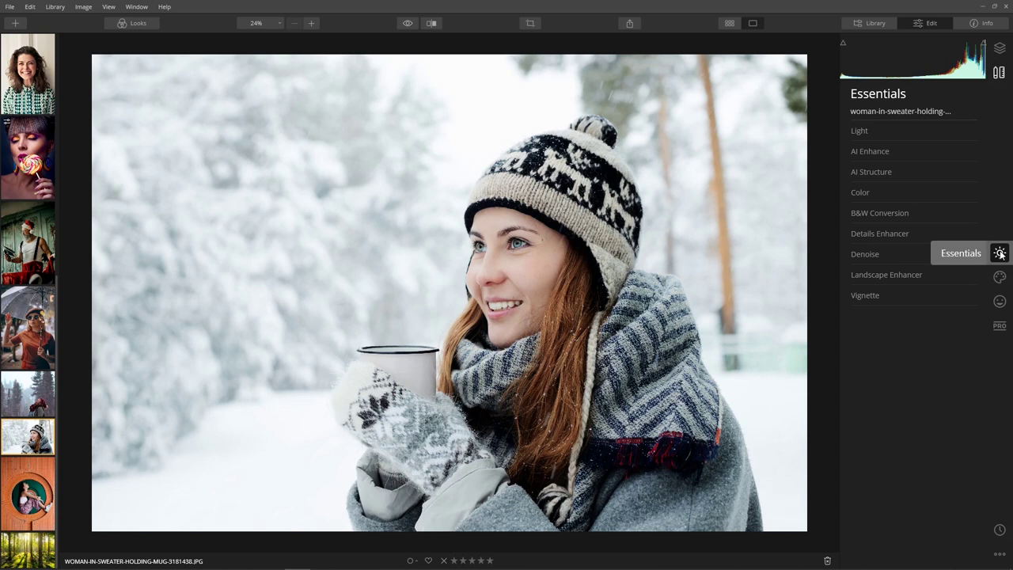
click(855, 130)
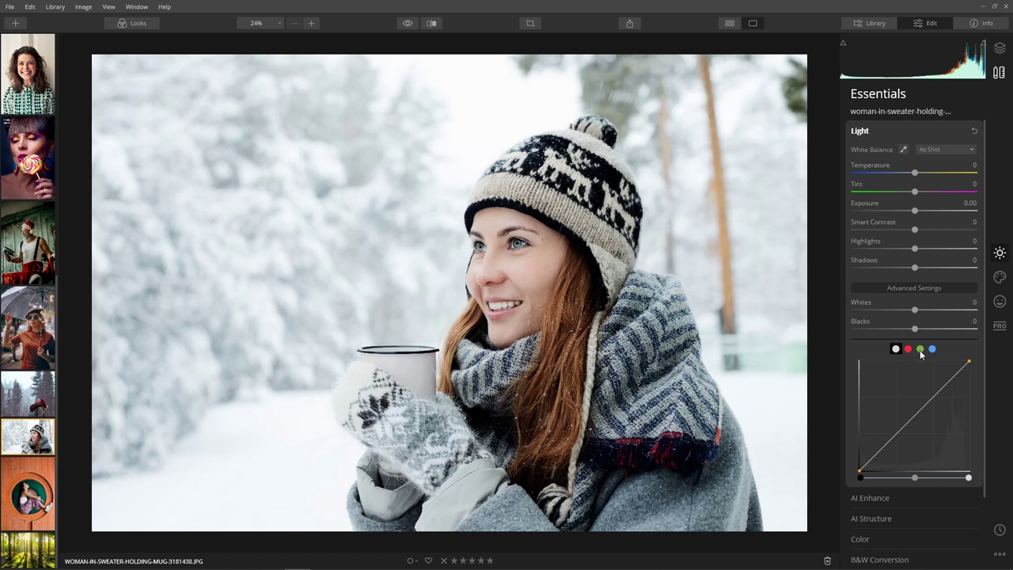
scroll(916, 454, down, 1)
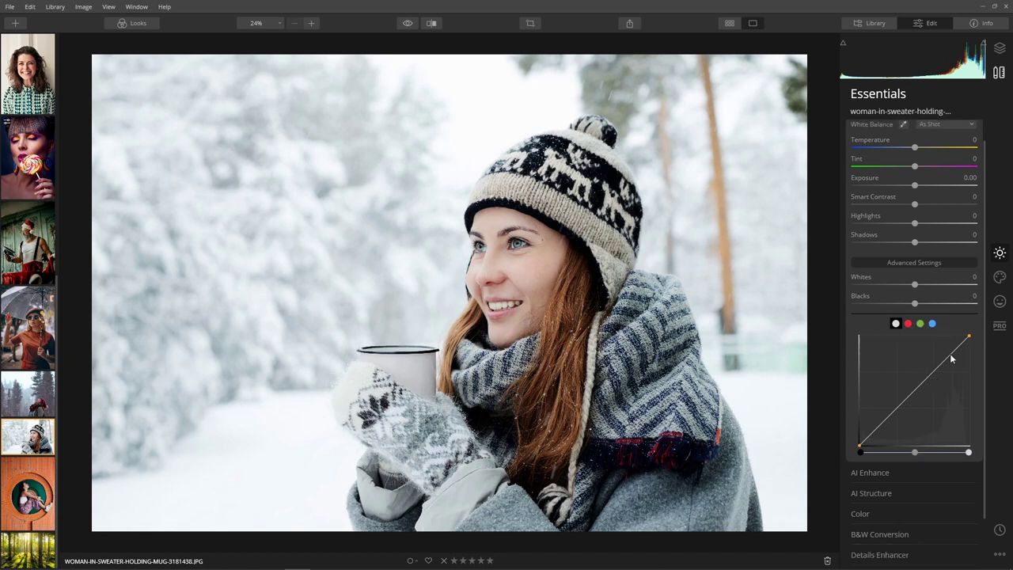
drag(927, 378, 924, 370)
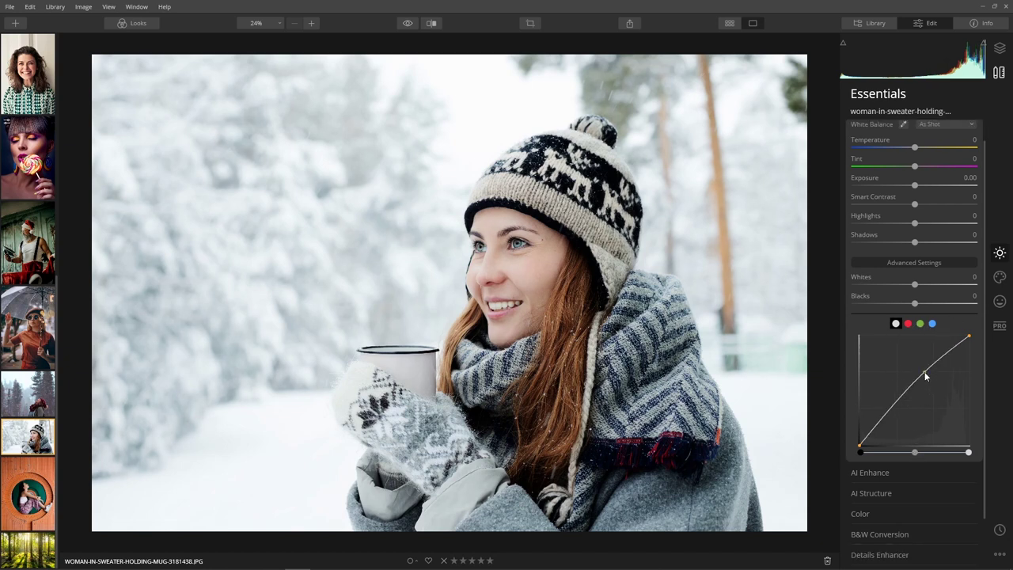
- Bend the tone curve into an S-shape by lowering its shadows, and reset it to a straight line by removing both points
drag(889, 412, 896, 414)
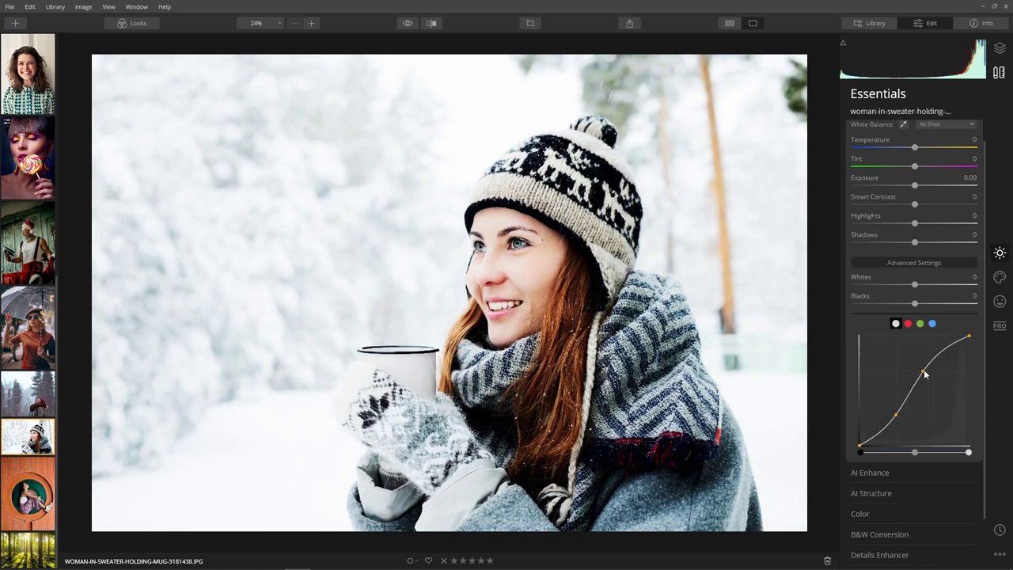
double_click(923, 372)
double_click(897, 414)
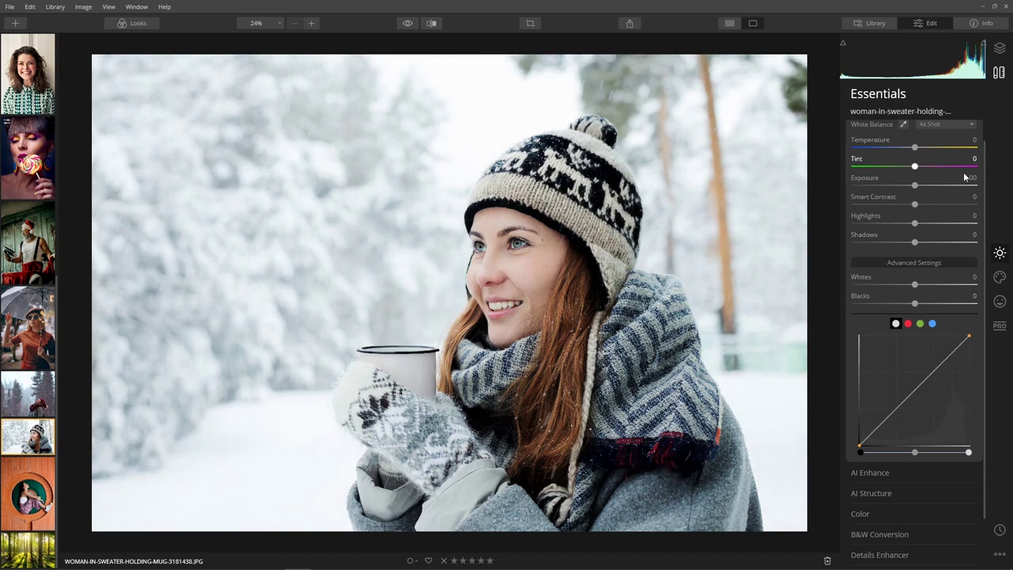
- Try a Temperature of 42, Exposure of -2.34, Smart Contrast of 16 and raised Shadows in the Light tool, and reset all its settings
scroll(947, 201, up, 1)
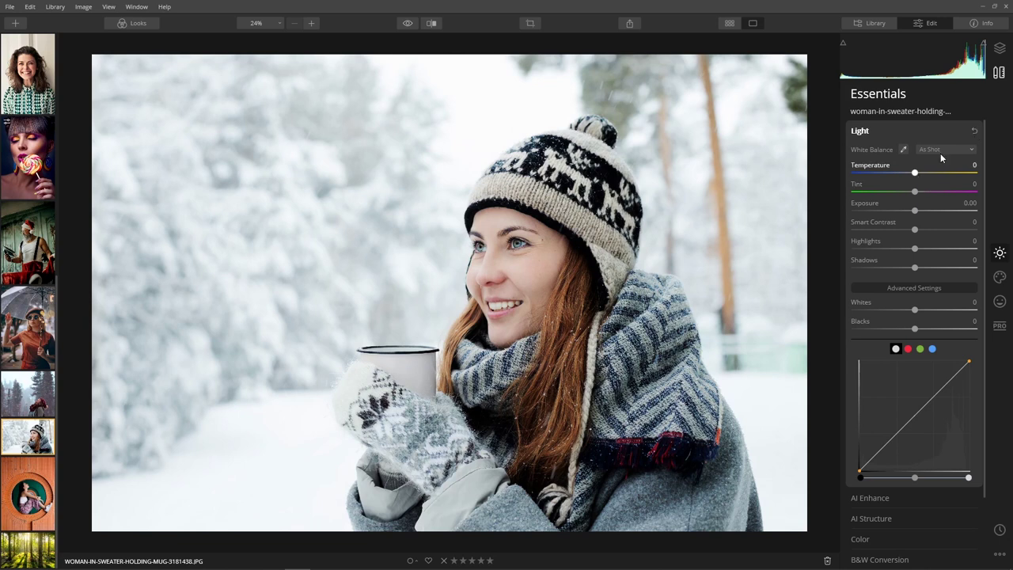
drag(916, 173, 941, 172)
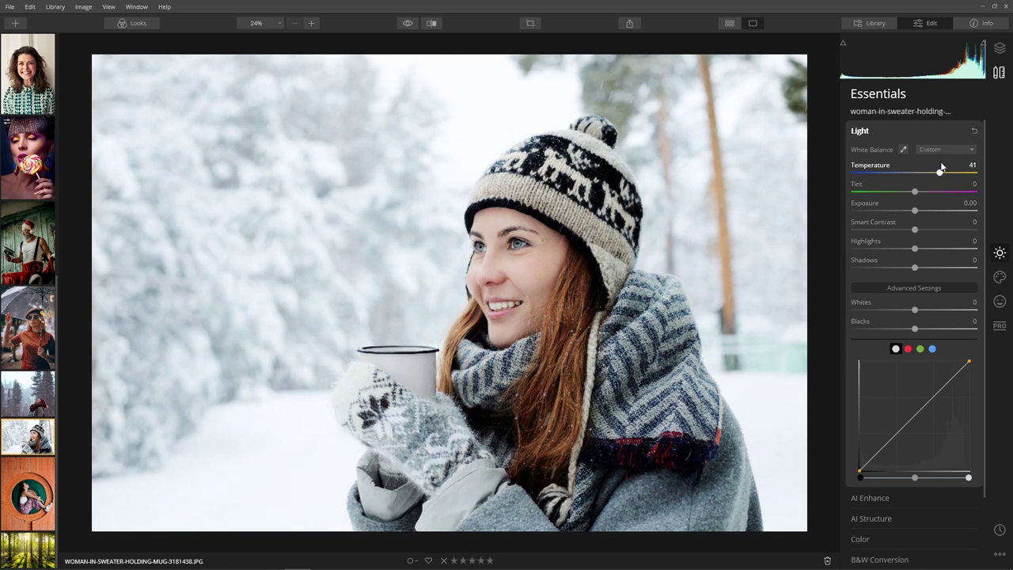
click(887, 211)
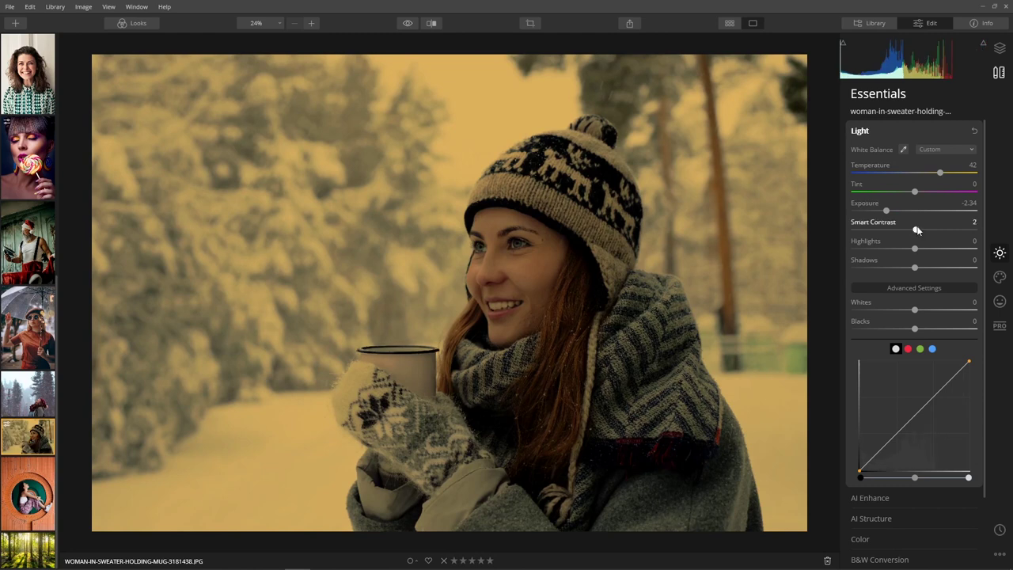
drag(916, 230, 925, 229)
drag(917, 268, 931, 270)
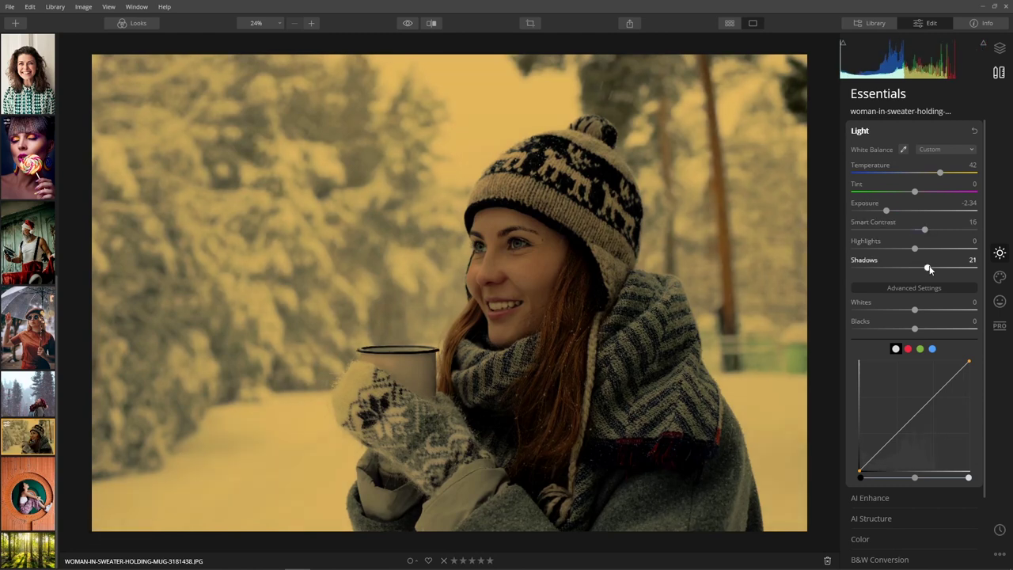
double_click(929, 270)
click(975, 133)
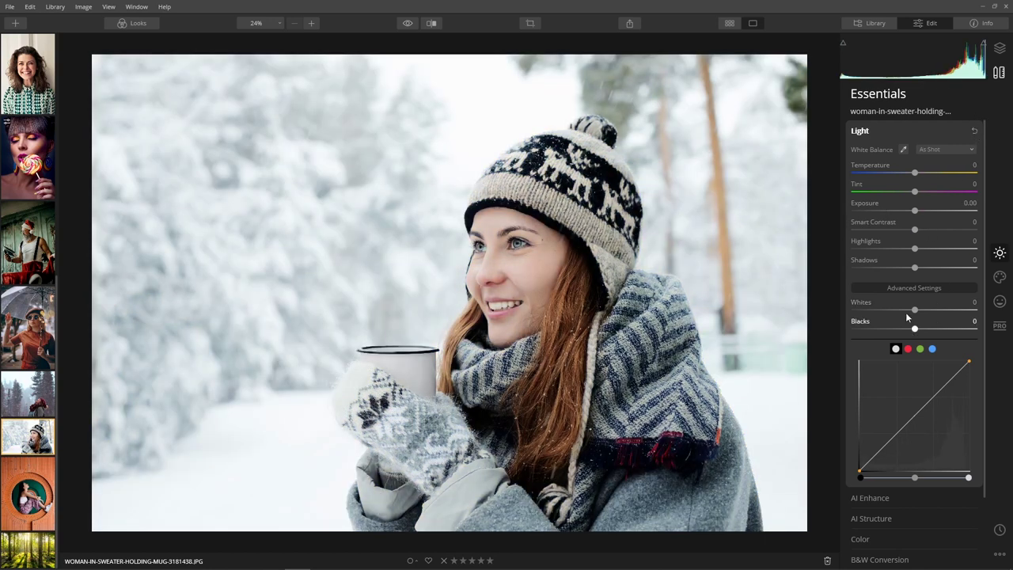
- Set AI Accent to 63 in the AI Enhance tool
click(915, 288)
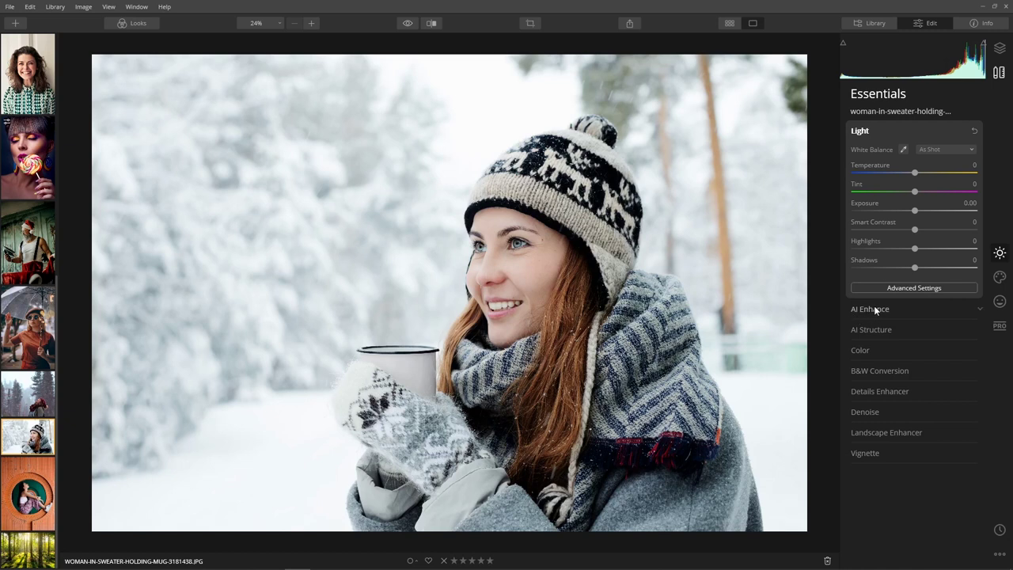
click(879, 308)
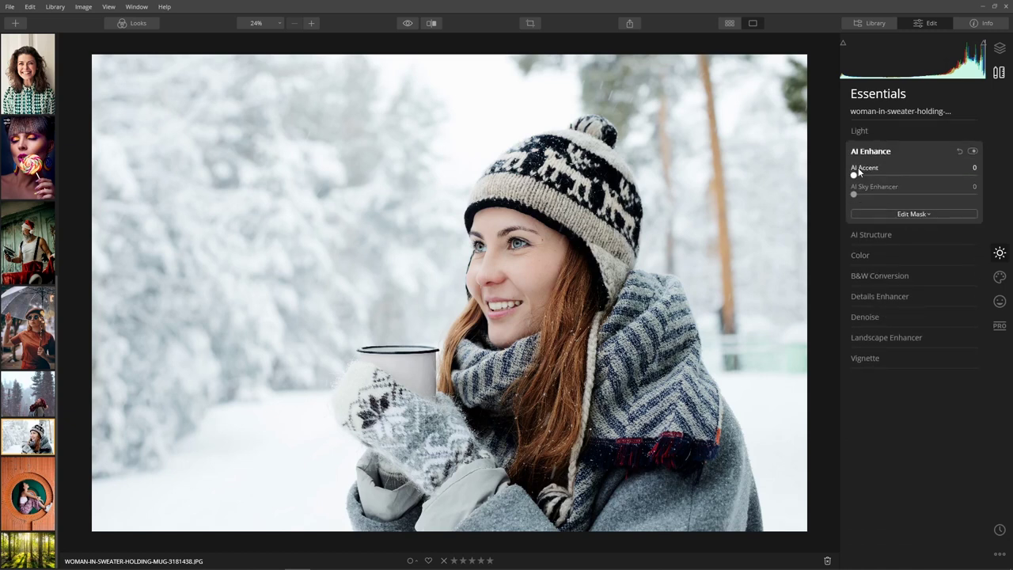
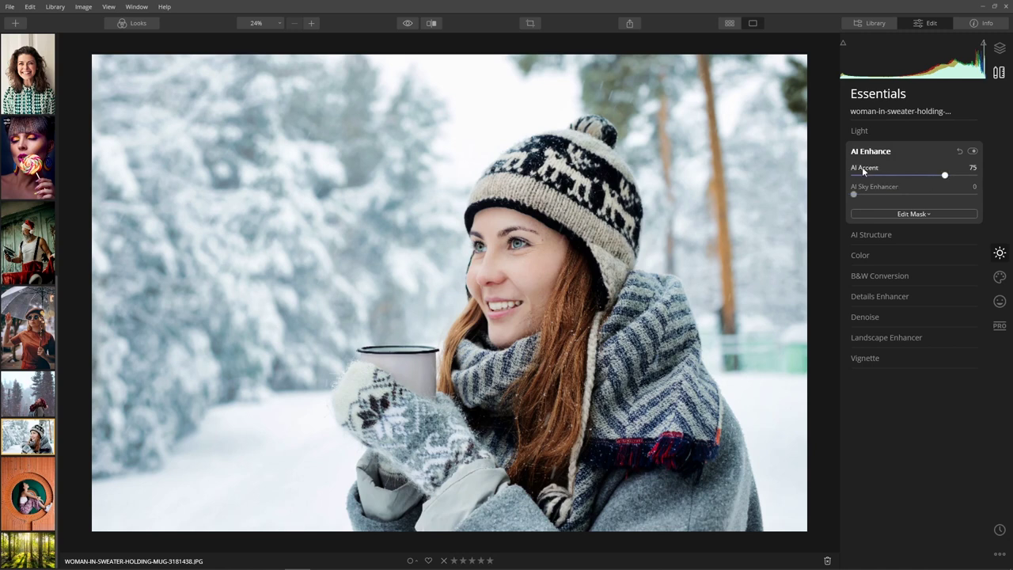
mouse_move(947, 176)
mouse_down()
mouse_move(863, 178)
mouse_move(945, 176)
mouse_up()
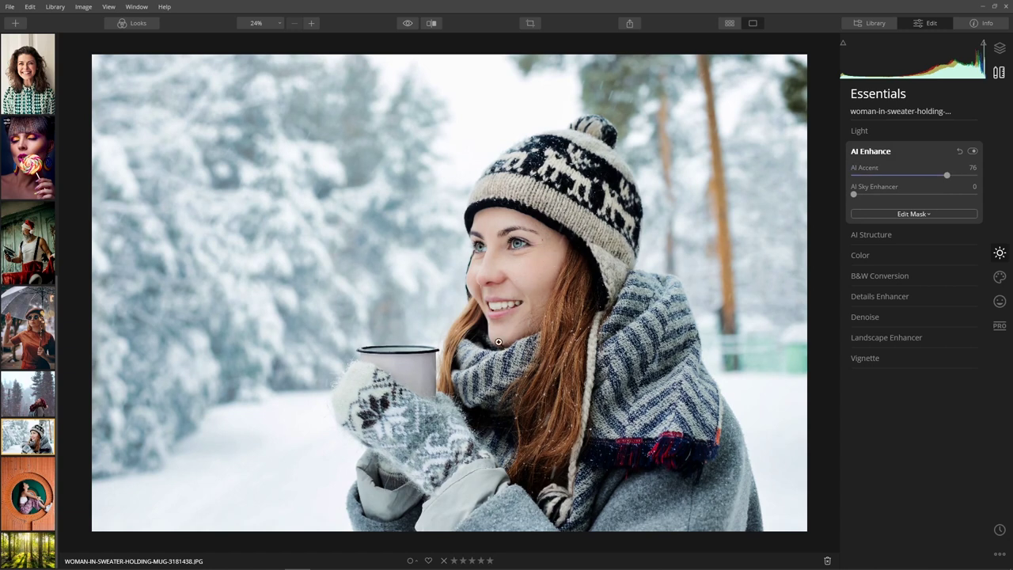
mouse_move(947, 175)
mouse_down()
mouse_move(899, 177)
mouse_move(931, 175)
mouse_up()
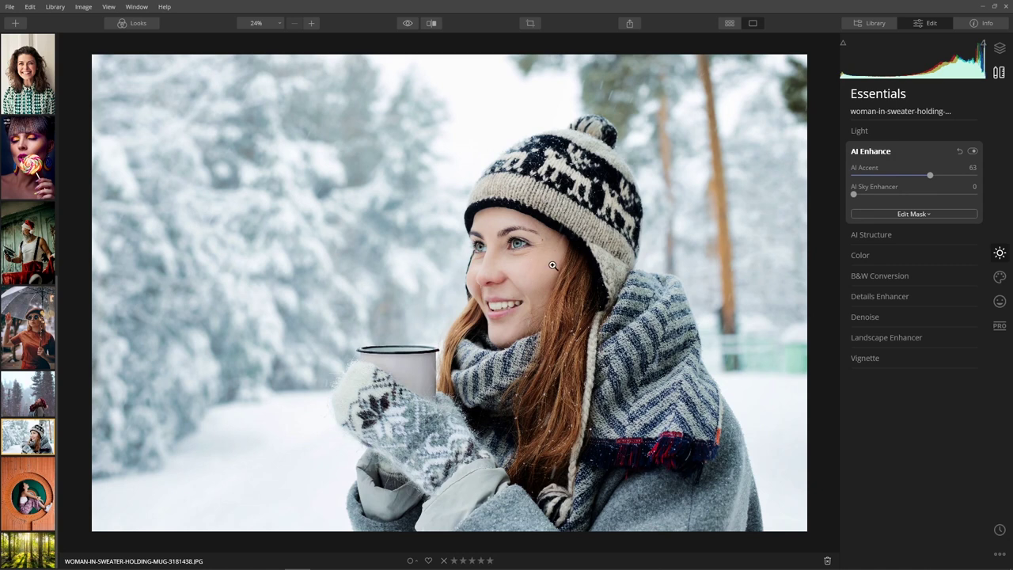
- Set the AI Structure amount to 94
click(871, 234)
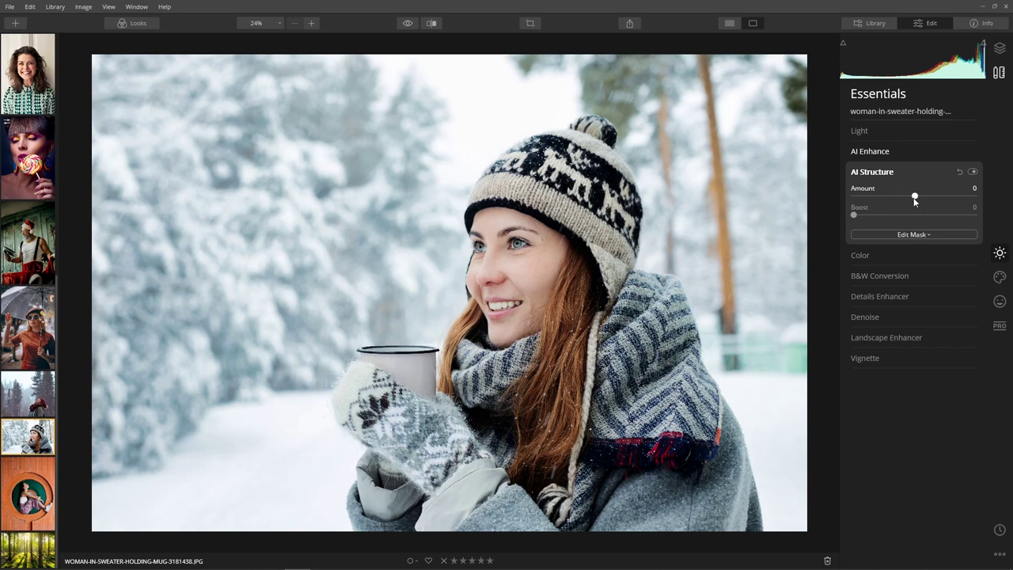
drag(915, 198, 972, 196)
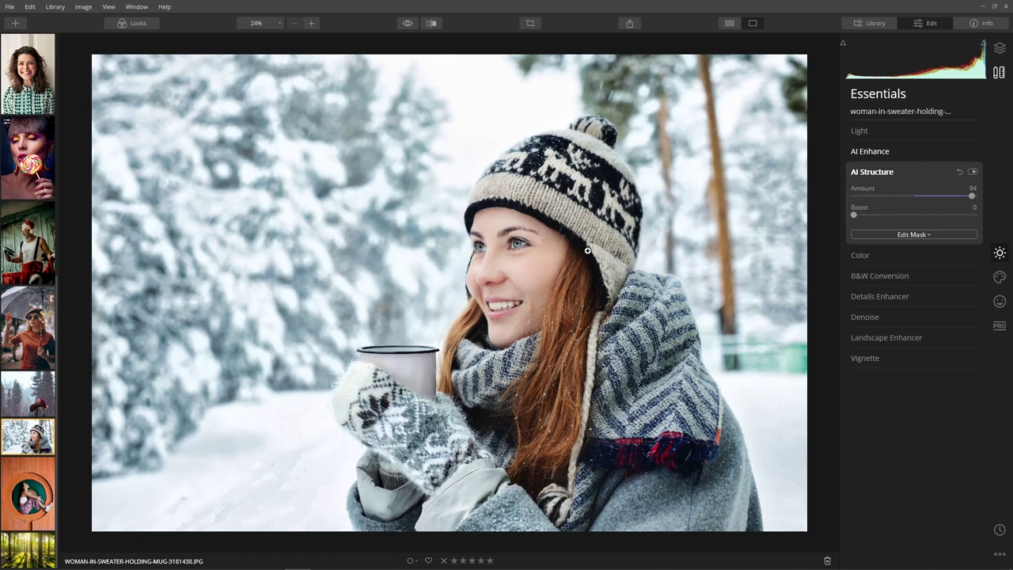
- Examine the woman's face at 100% zoom, comparing the edited skin with the original several times
click(509, 252)
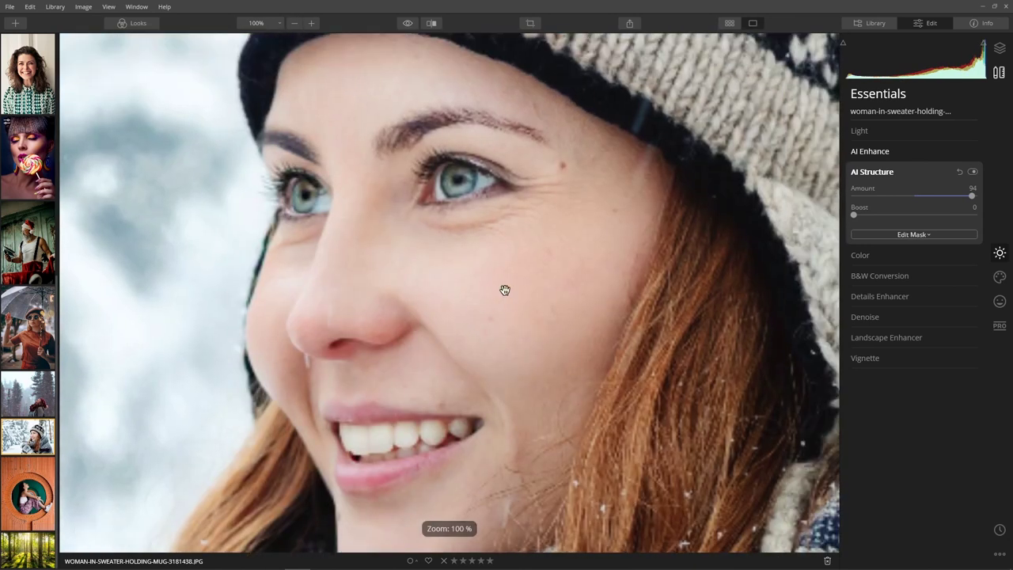
click(409, 24)
click(410, 24)
click(409, 24)
click(409, 23)
click(408, 22)
click(409, 23)
click(409, 23)
click(409, 23)
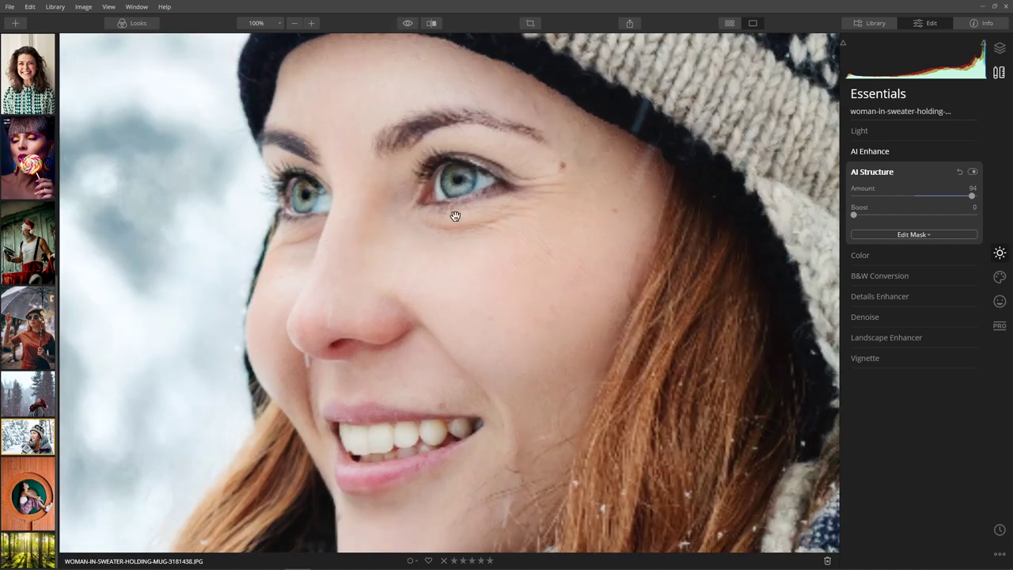
click(455, 217)
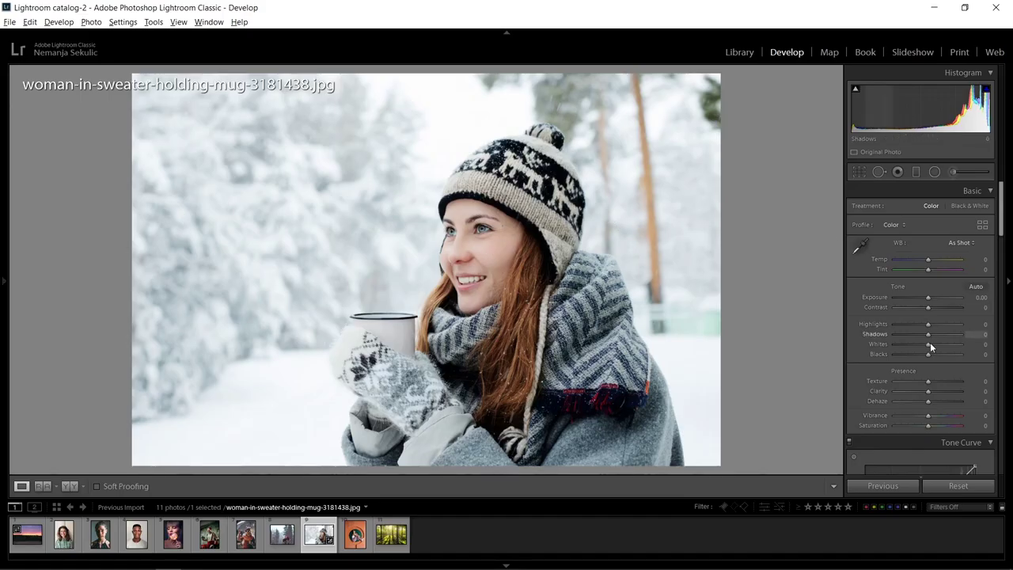
- Switch to Lightroom Classic, set Clarity to +36 on the same portrait and inspect its effect up close
drag(931, 391, 939, 392)
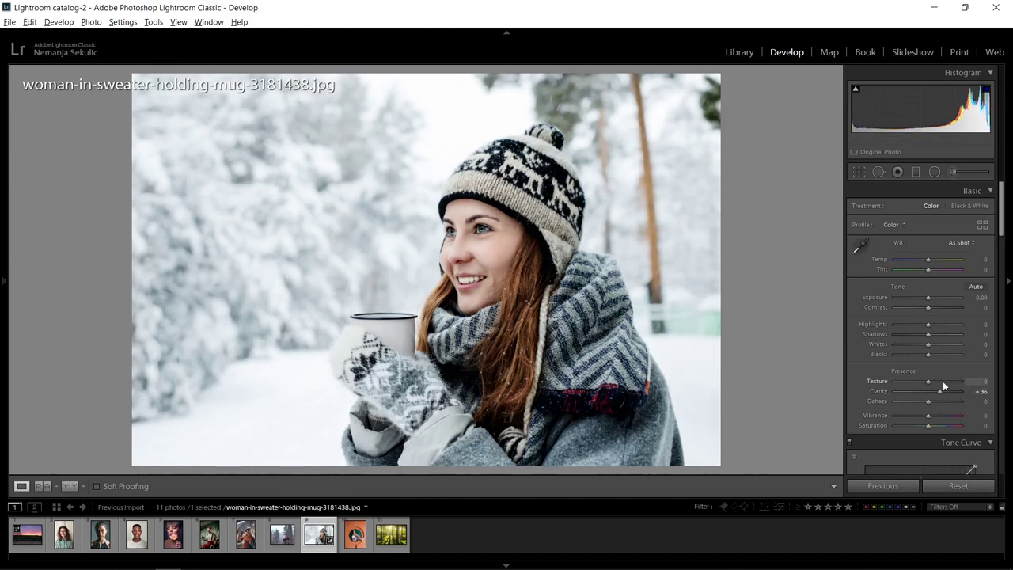
key(z)
mouse_move(939, 391)
mouse_down()
mouse_move(928, 391)
mouse_move(959, 381)
mouse_move(940, 391)
mouse_up()
key(z)
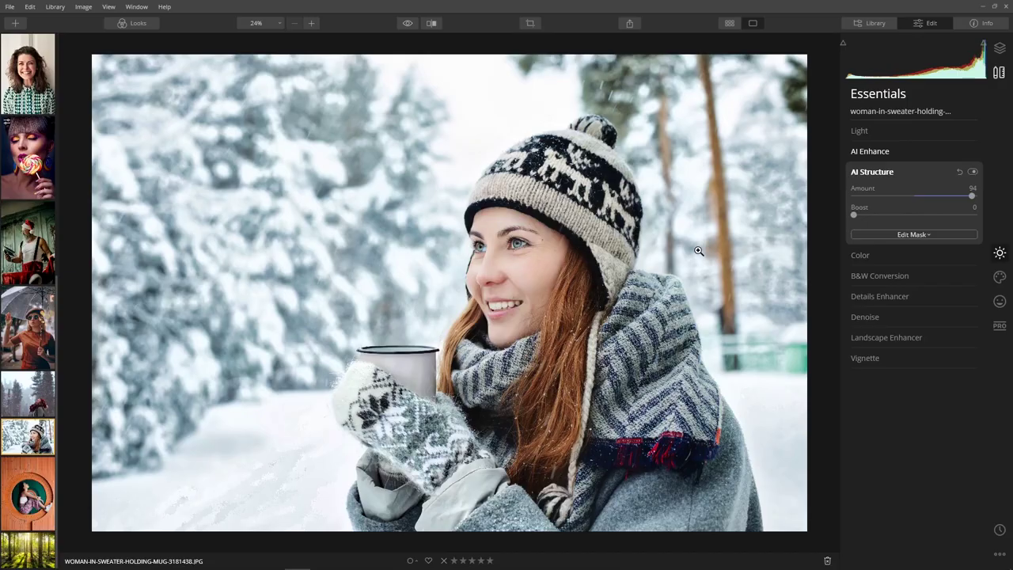
- Switch back to Luminar 4, set the AI Structure amount to 63 and Boost to 50, and compare the portrait with the original
drag(972, 198, 946, 195)
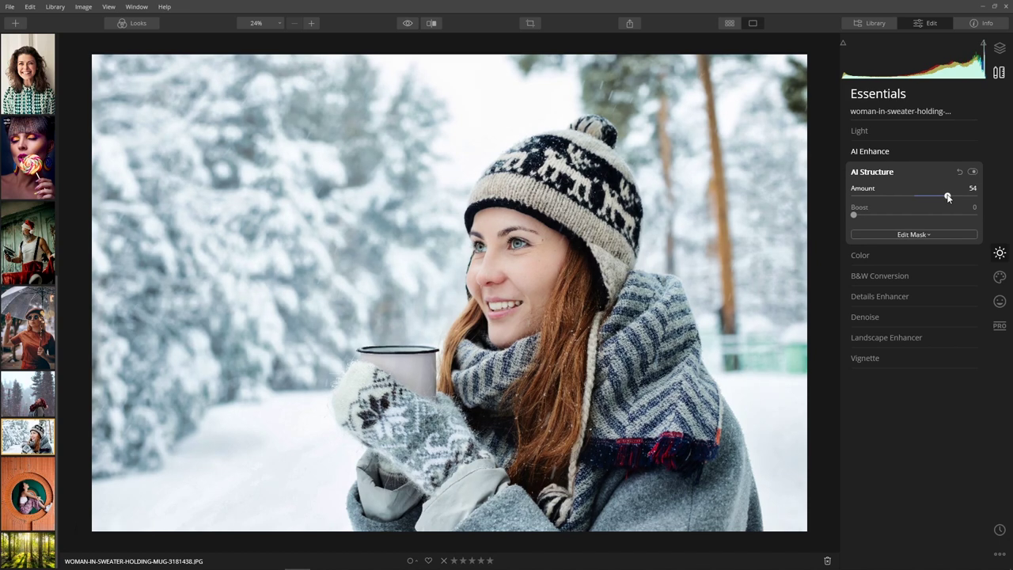
drag(855, 212, 917, 217)
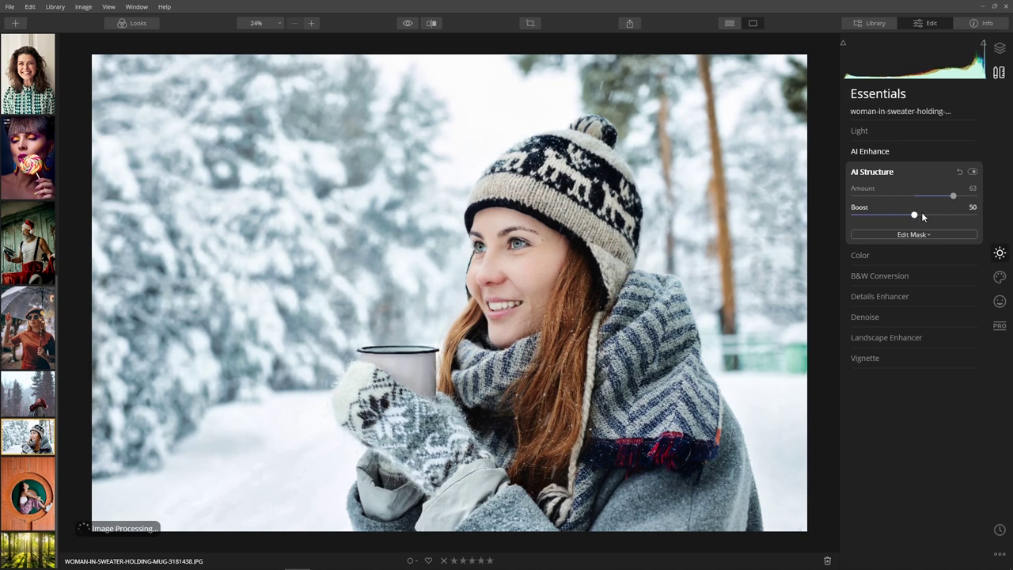
click(407, 25)
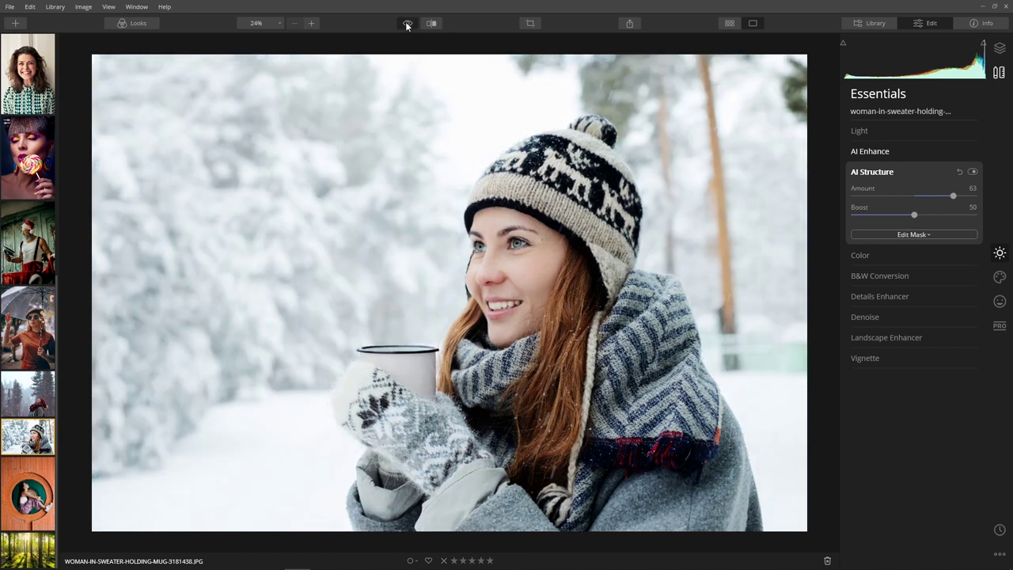
click(407, 25)
click(407, 26)
click(407, 25)
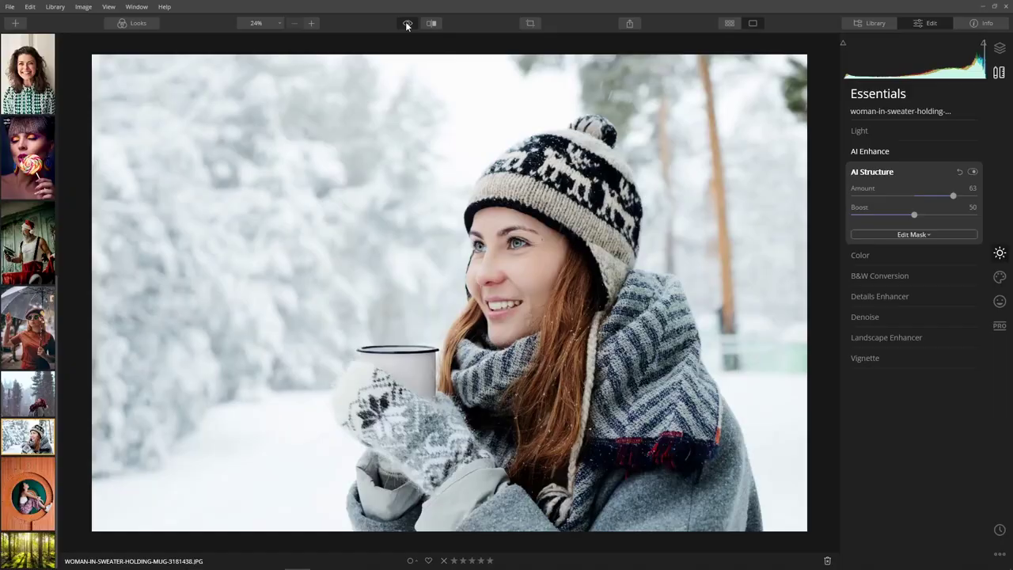
click(407, 26)
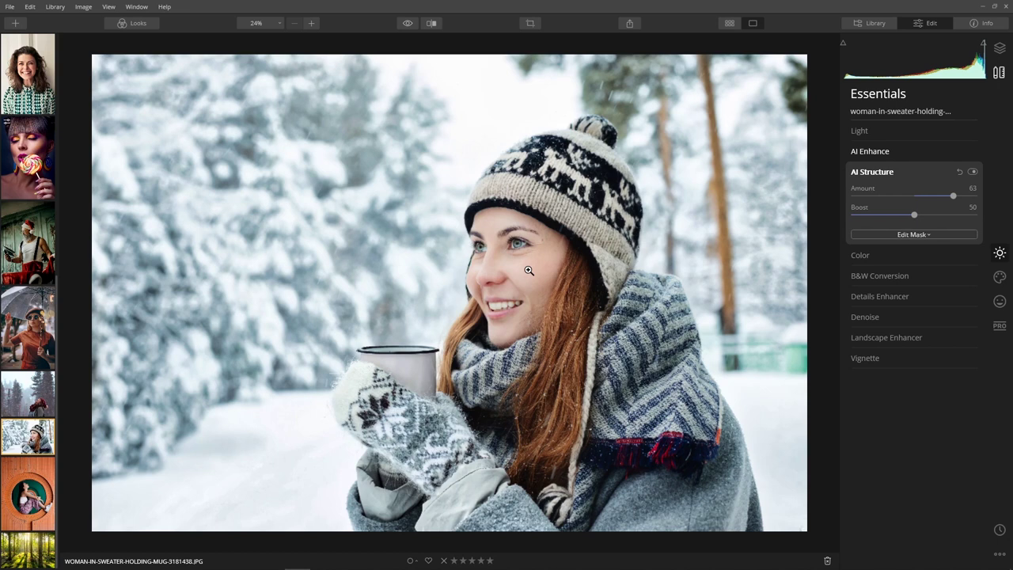
- Enable AI Skin Defects Removal in the Portrait set's AI Skin Enhancer and compare the face with the original at 100% zoom
click(1000, 303)
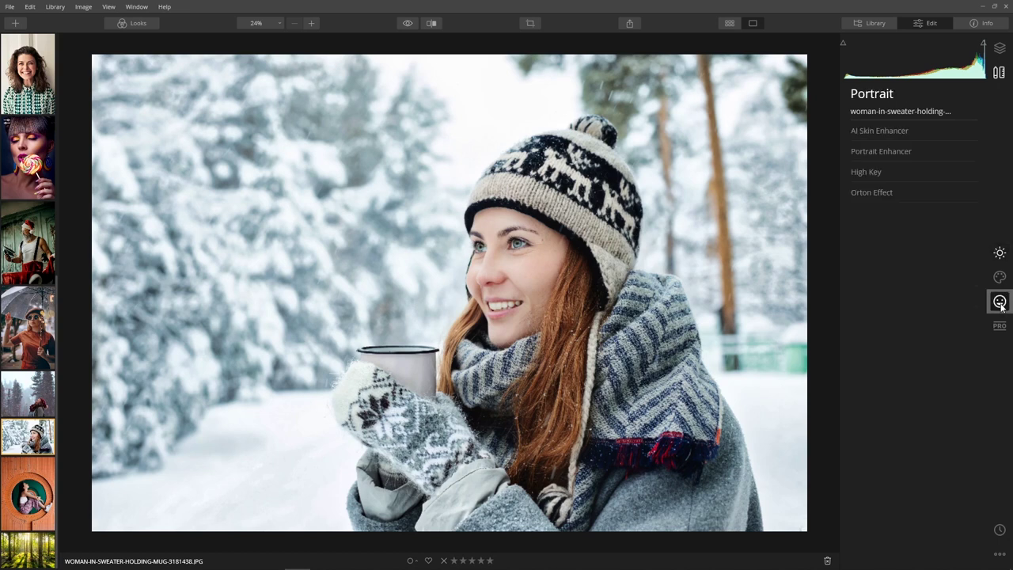
click(870, 131)
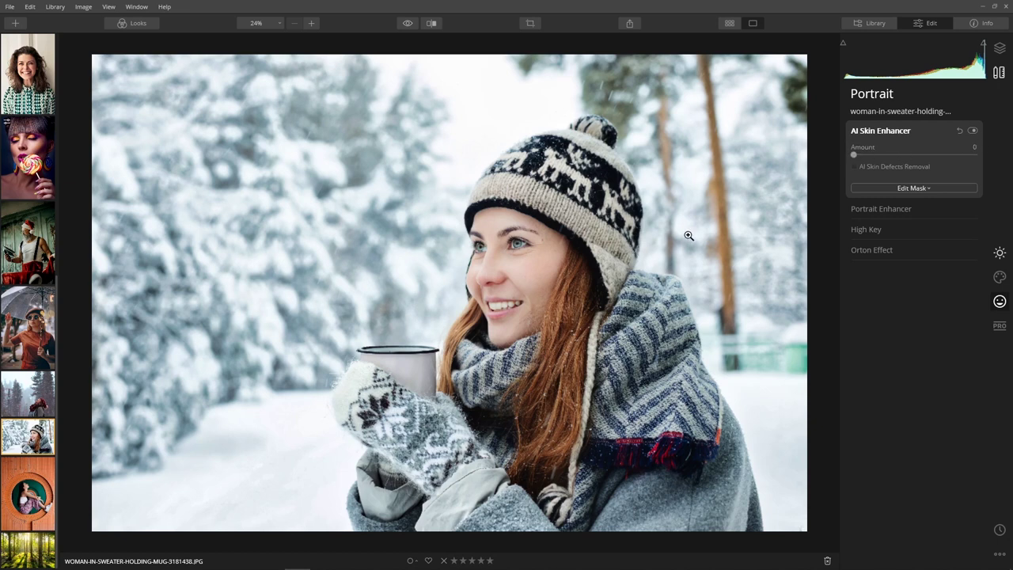
click(855, 167)
click(541, 257)
drag(534, 256, 540, 303)
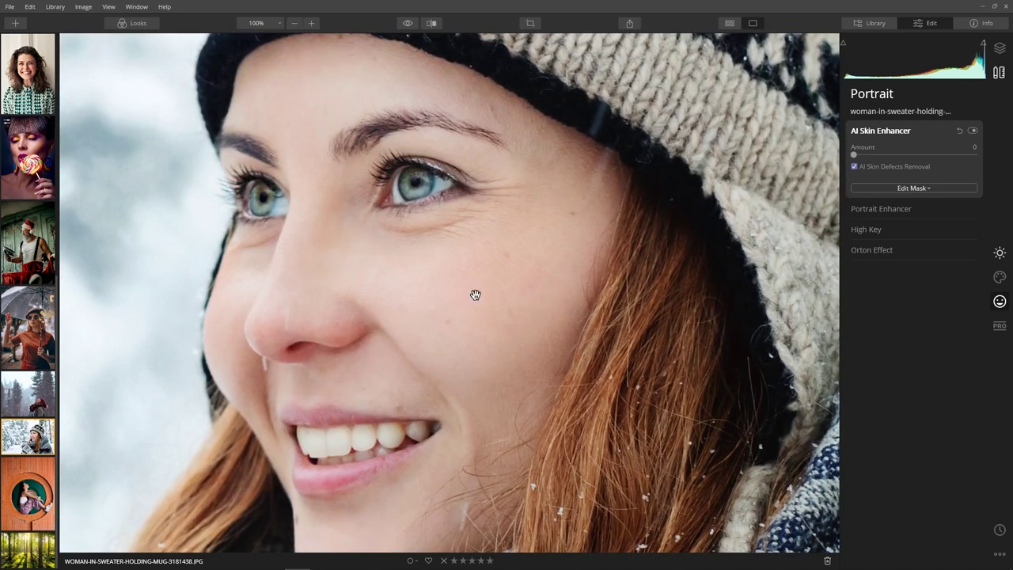
click(409, 25)
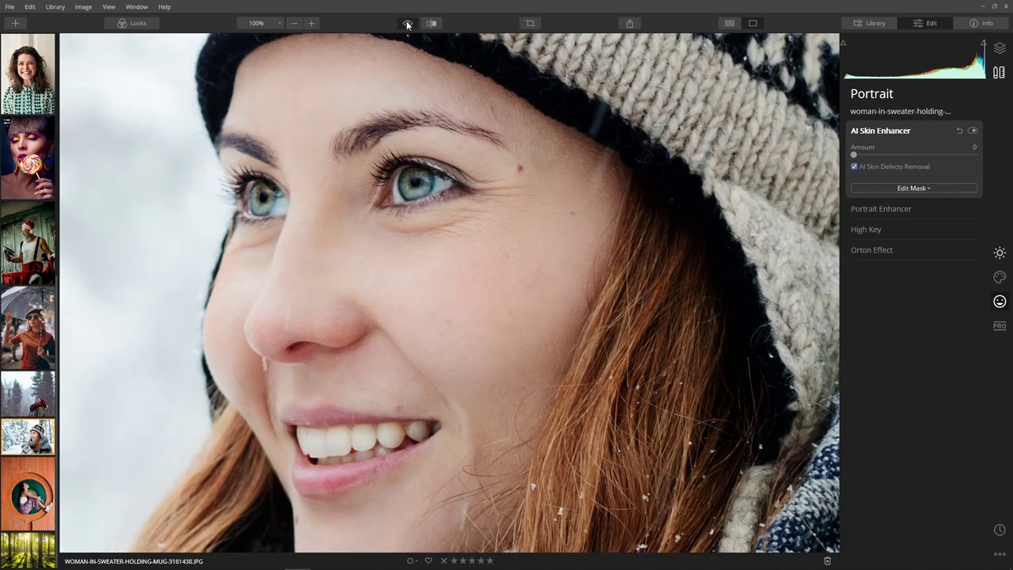
click(408, 24)
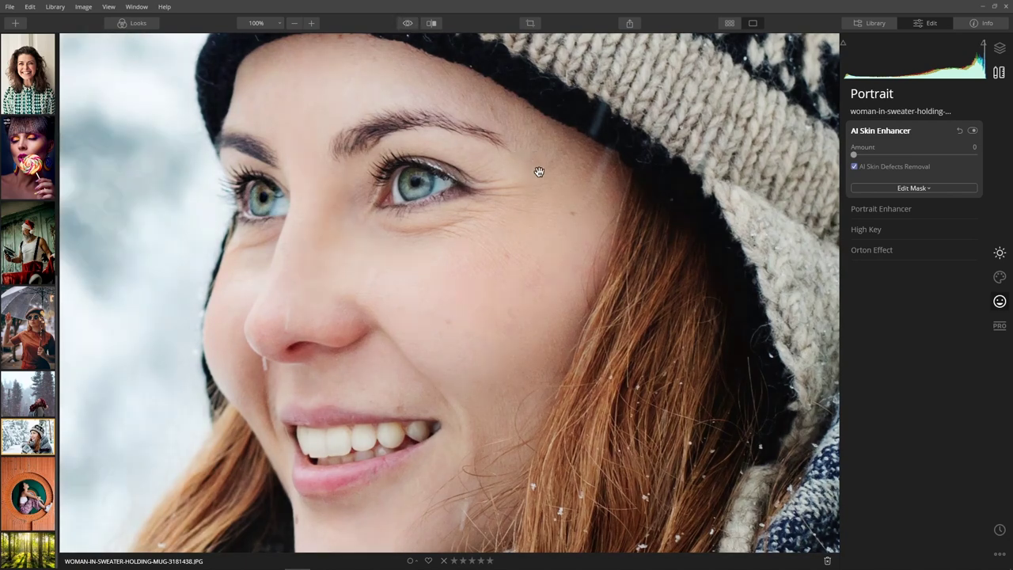
click(408, 24)
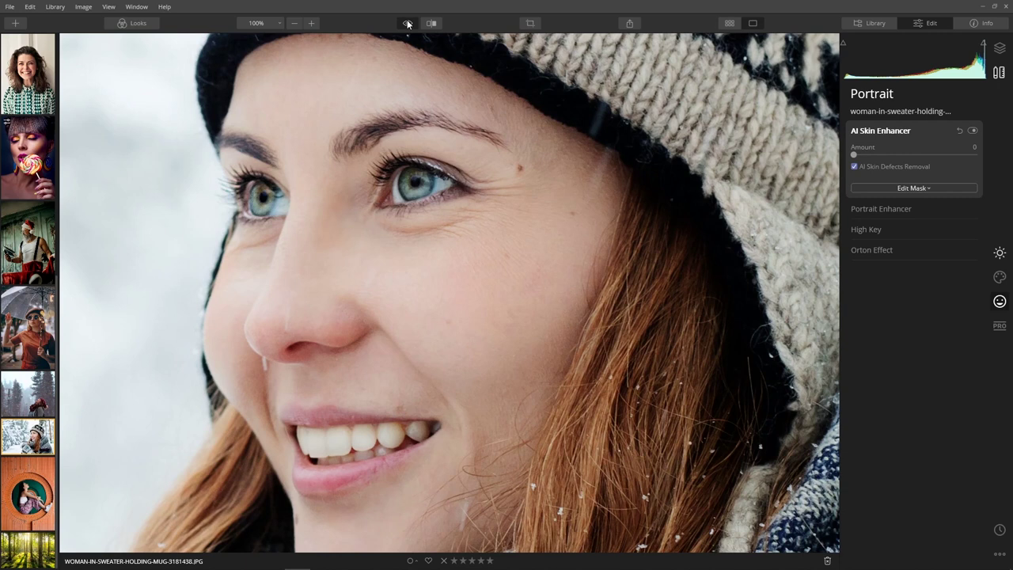
click(408, 24)
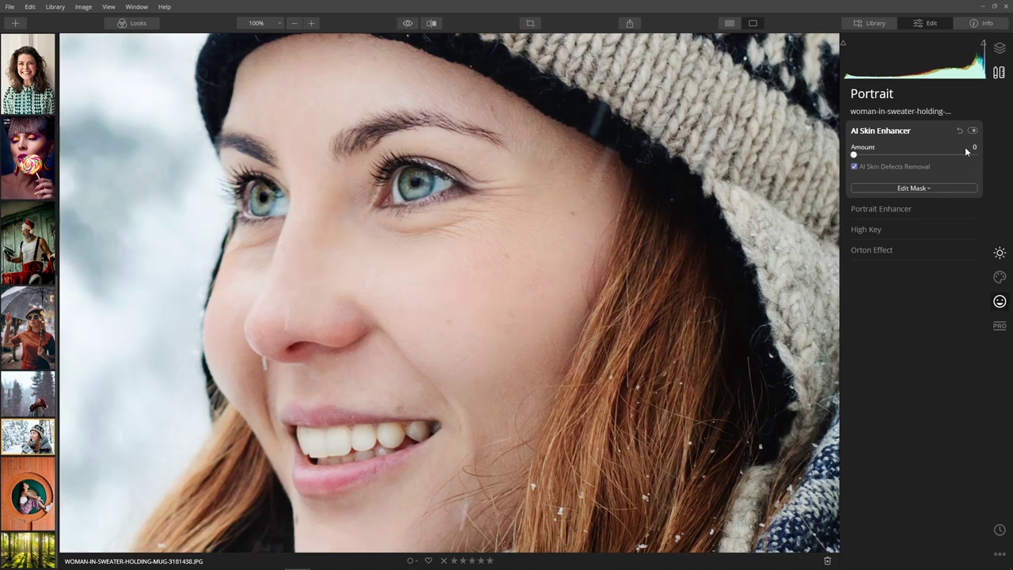
- Set the AI Skin Enhancer amount to 100, inspect the skin and compare the whole portrait with the original
drag(856, 156, 978, 154)
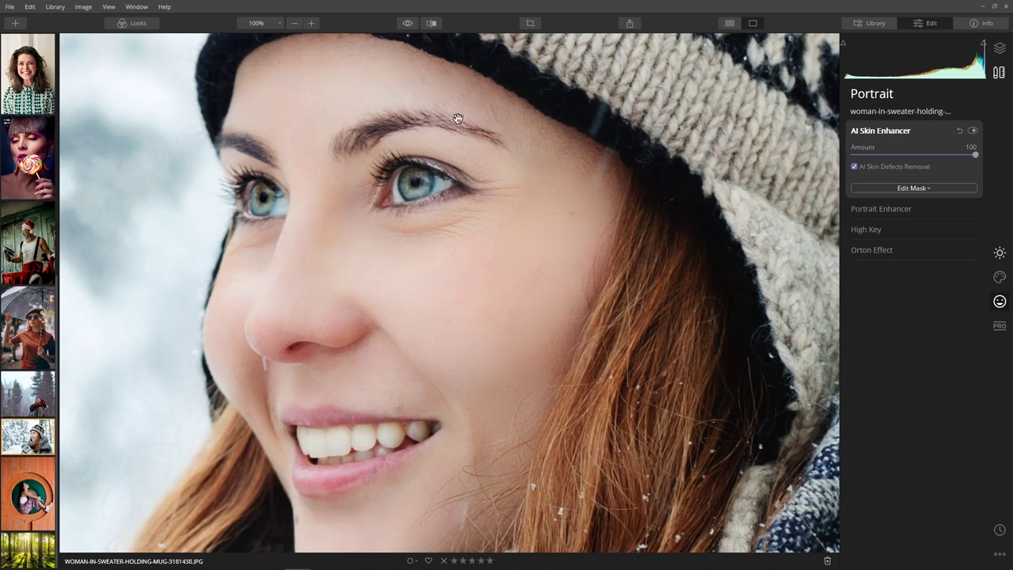
drag(448, 316, 470, 245)
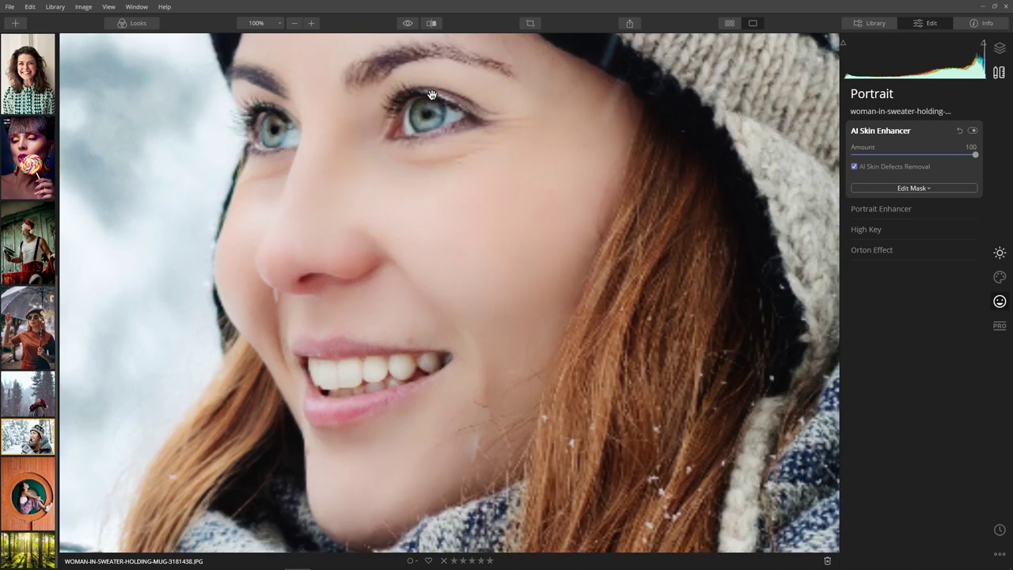
click(463, 151)
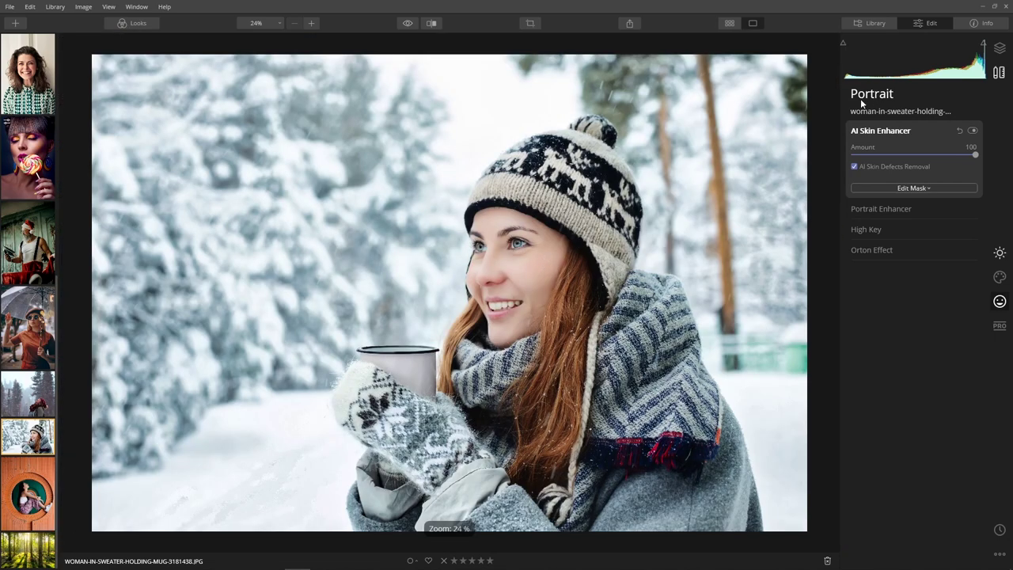
click(408, 24)
click(408, 24)
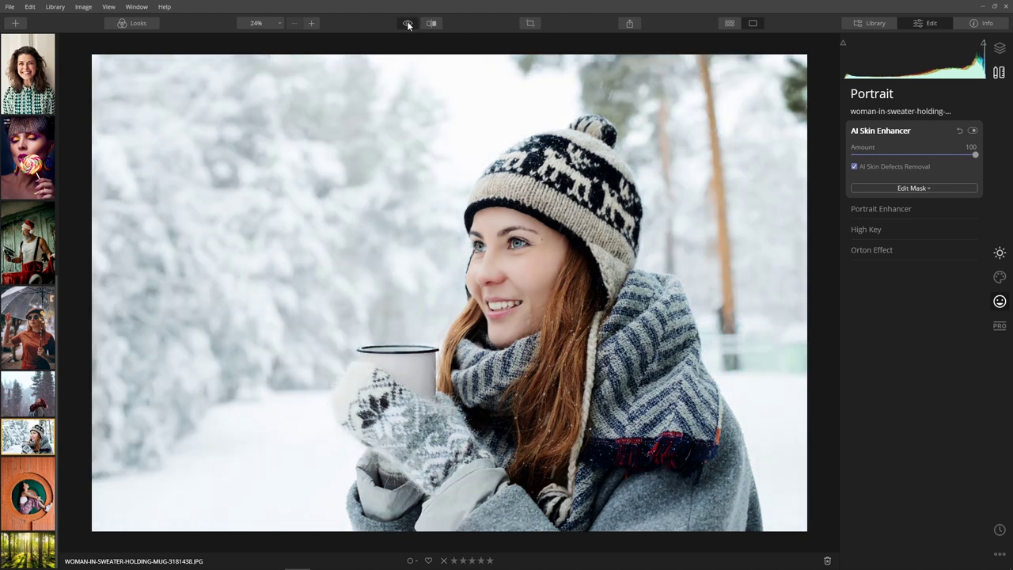
- Compare the winter portrait with its original again and lower the AI Skin Enhancer amount to 33
click(408, 24)
click(409, 24)
drag(937, 152, 894, 156)
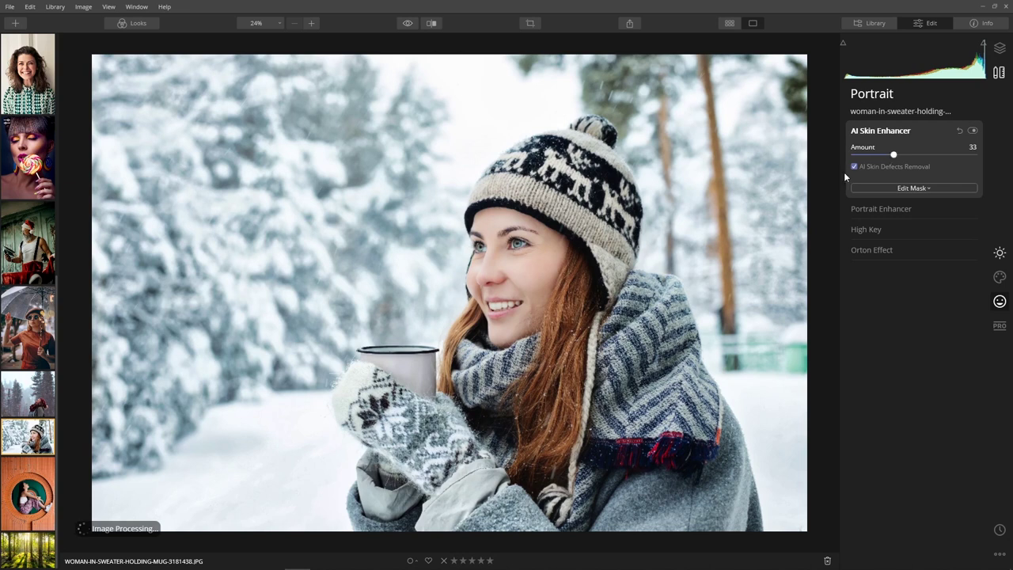
- In the Portrait Enhancer, set Face Light to 18 after testing its full range, and try Eye Whitening at 100 before resetting it
click(889, 208)
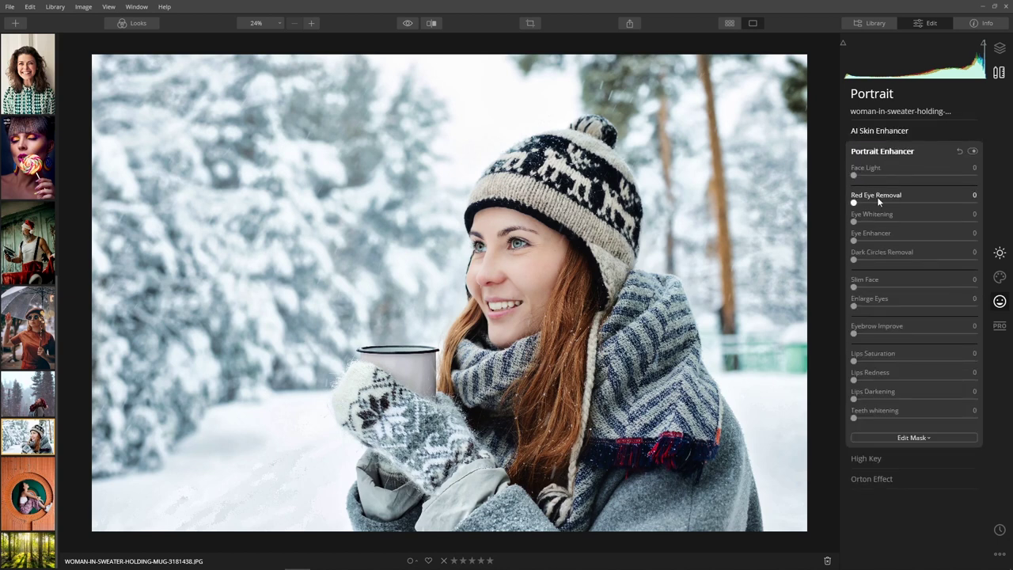
drag(854, 178, 916, 178)
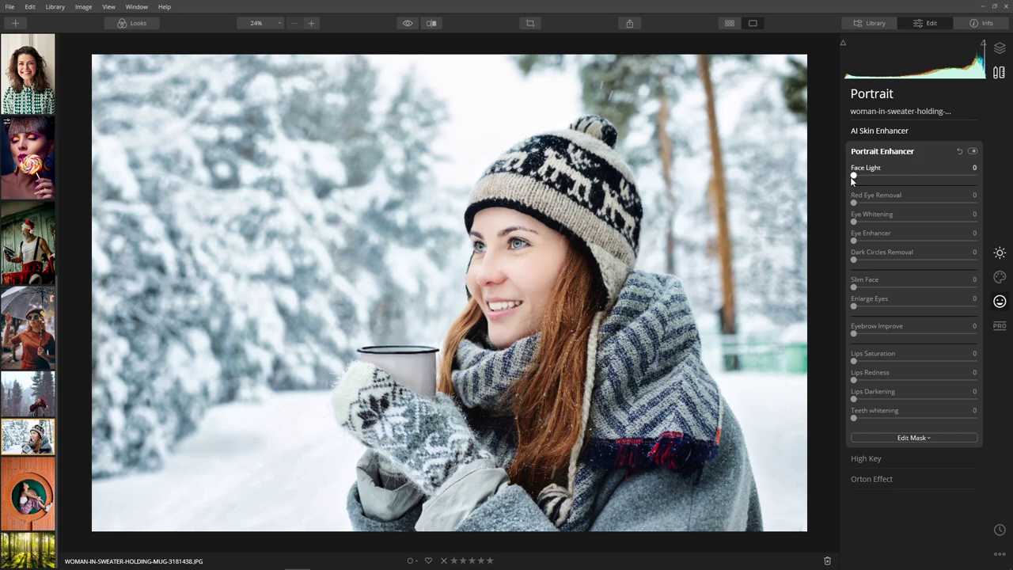
drag(916, 177, 976, 176)
drag(975, 179, 877, 180)
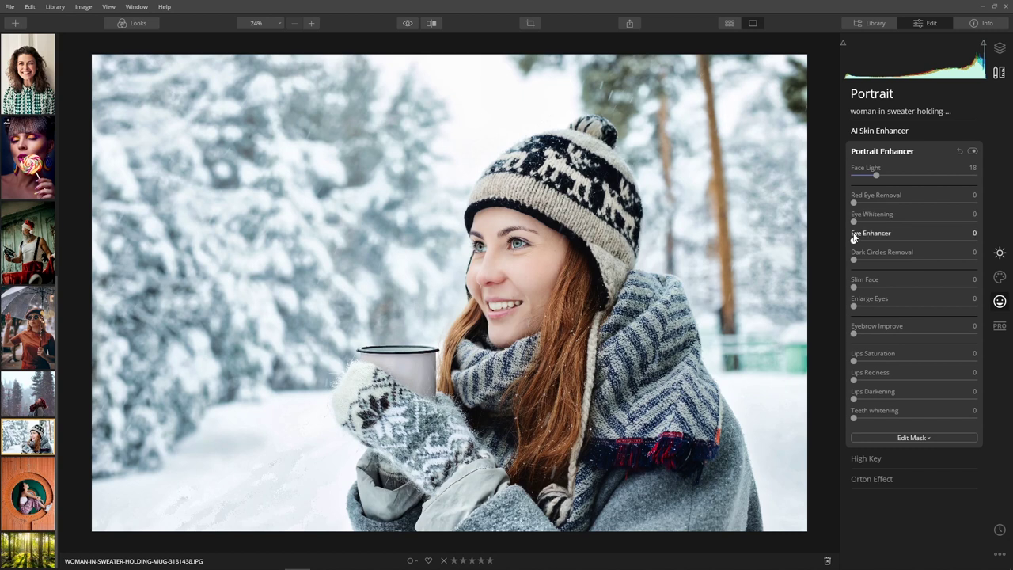
drag(854, 222, 987, 204)
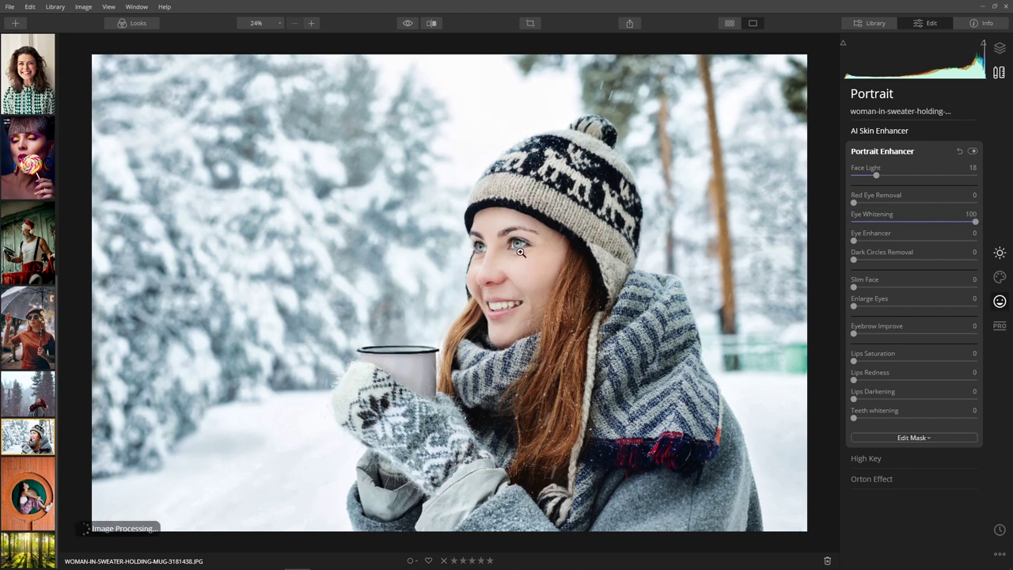
double_click(901, 219)
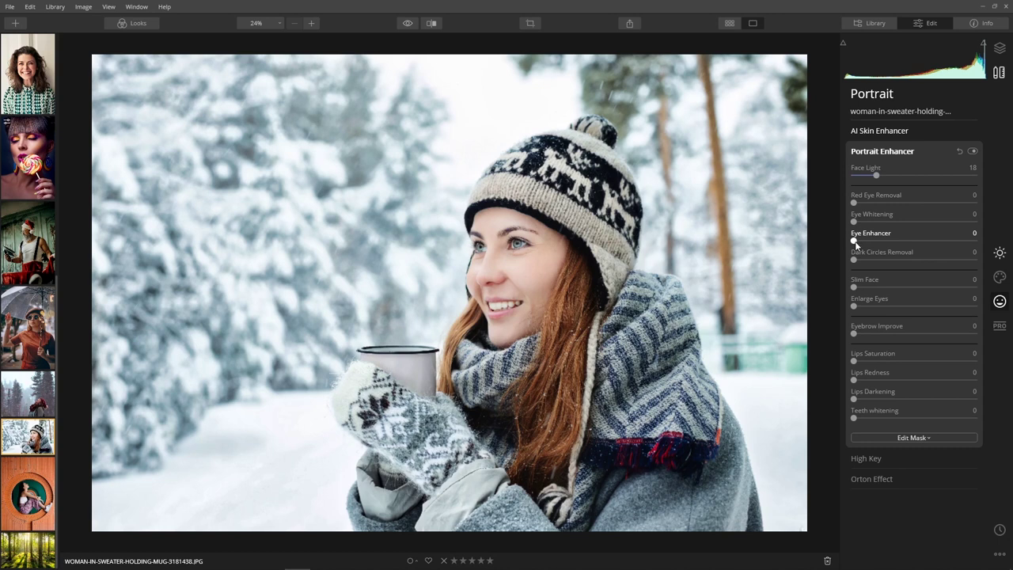
- Set Eye Enhancer to 36 after trying stronger and weaker amounts on the eyes at 100% zoom and comparing with the original
click(516, 249)
drag(527, 199, 543, 293)
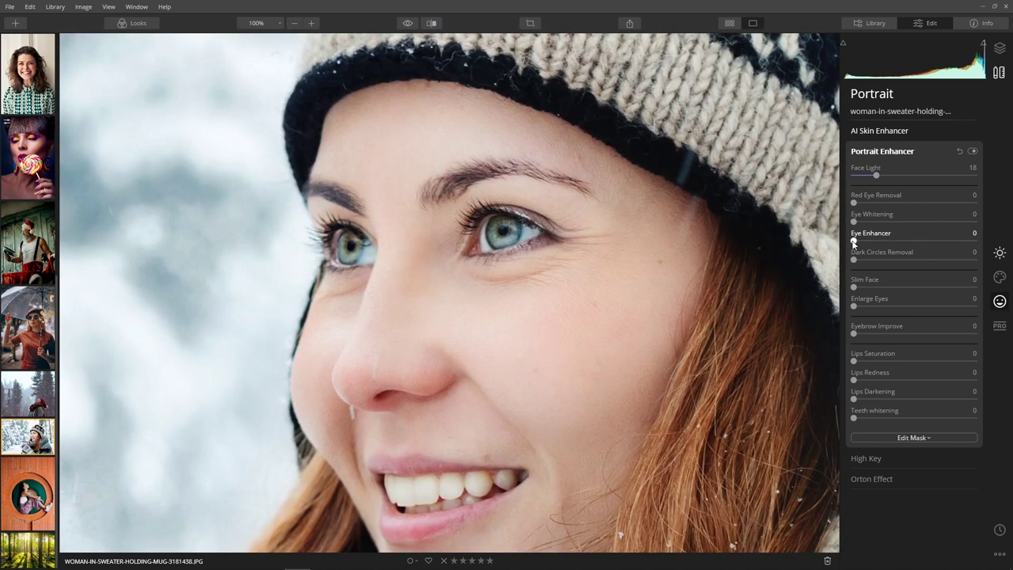
drag(855, 240, 978, 239)
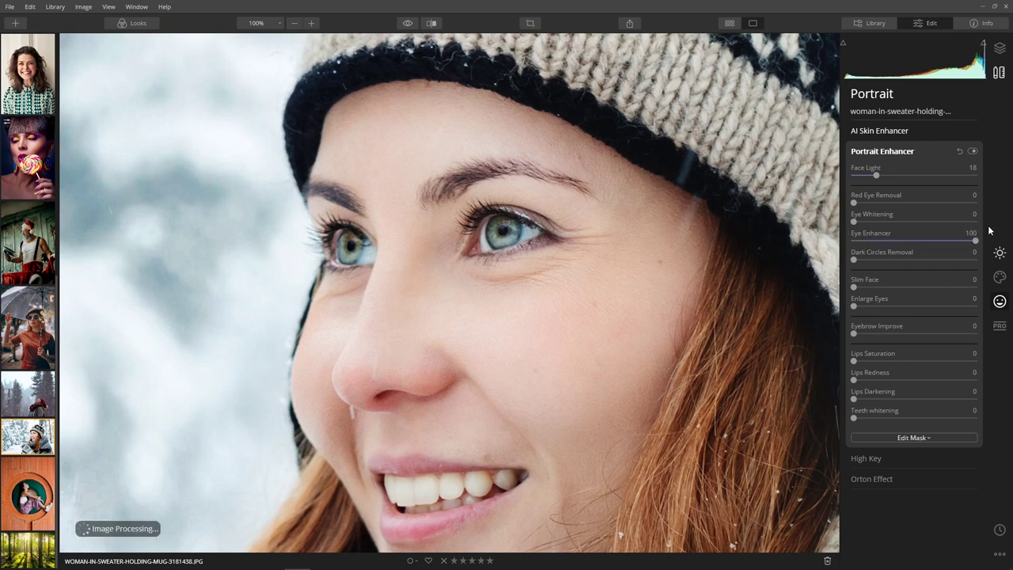
click(405, 25)
click(405, 25)
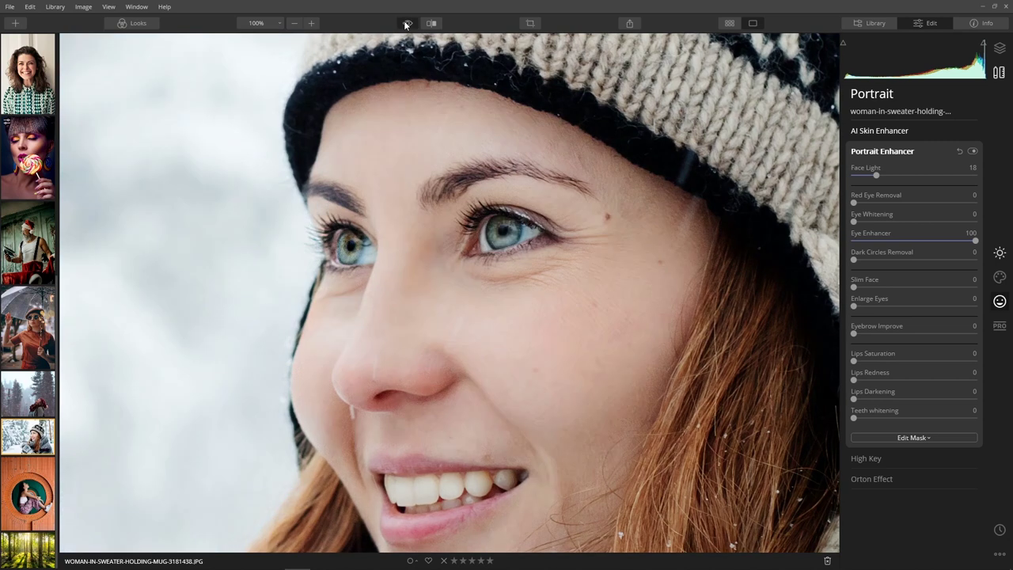
drag(954, 238, 910, 242)
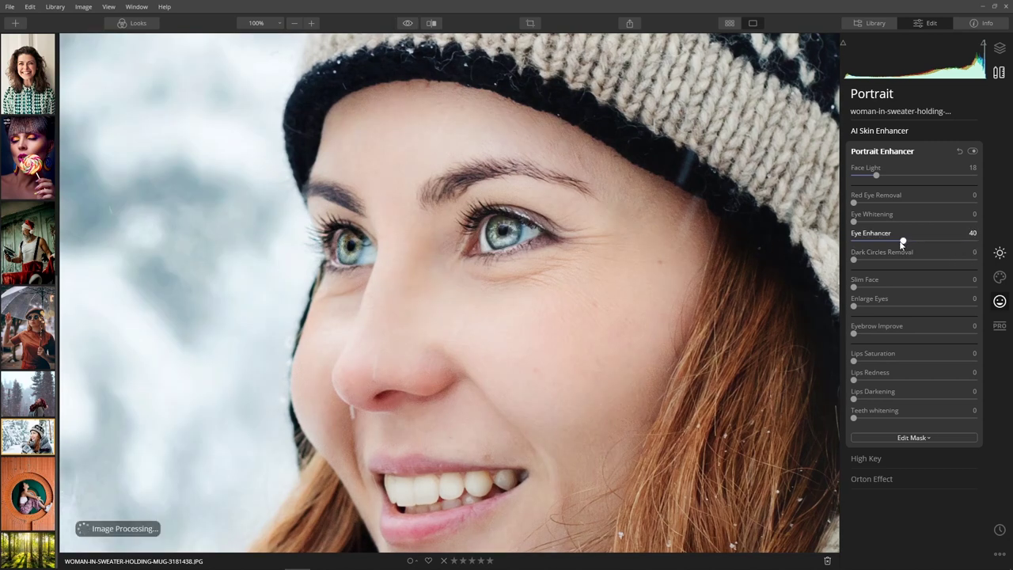
drag(891, 242, 886, 238)
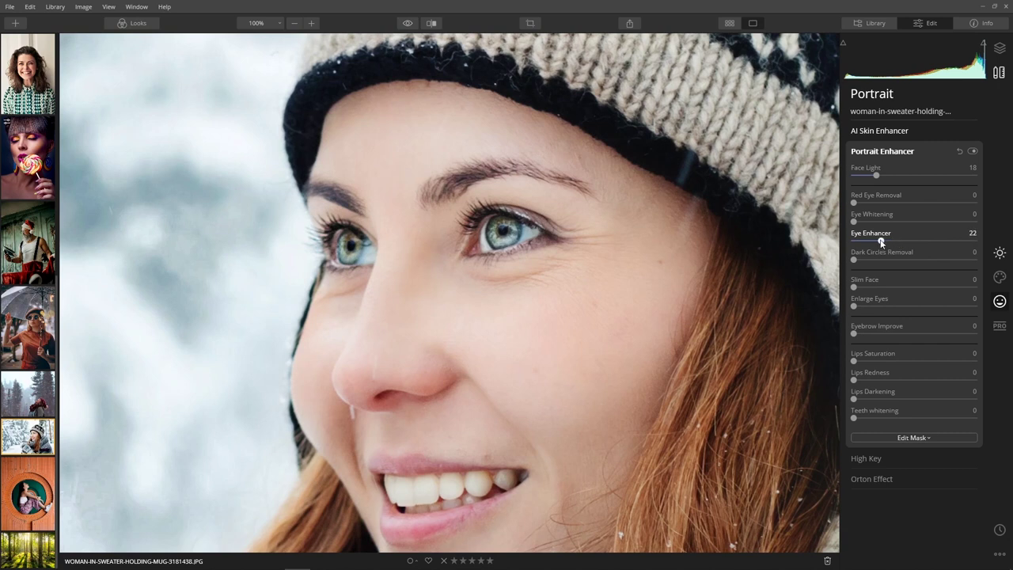
click(406, 24)
drag(881, 241, 898, 240)
- Try Eyebrow Improve at 100 on the woman's eyebrows and return it to 0
drag(637, 348, 621, 295)
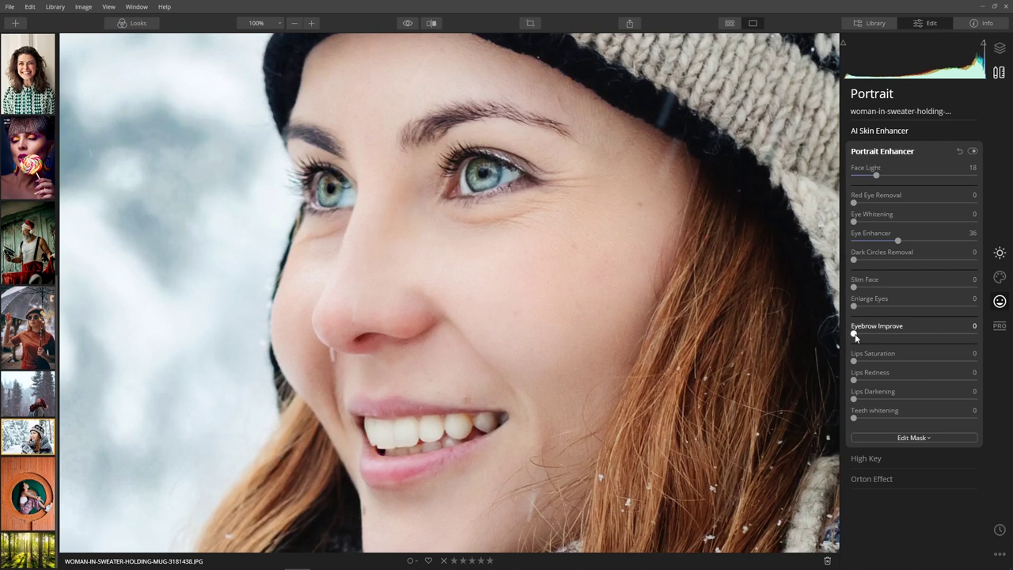
drag(854, 333, 975, 325)
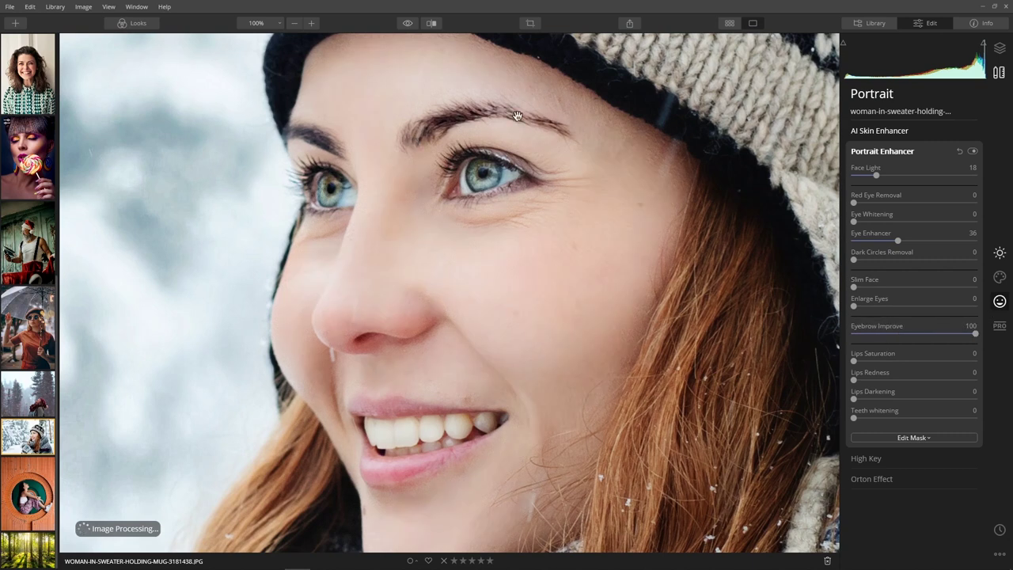
drag(935, 332, 859, 333)
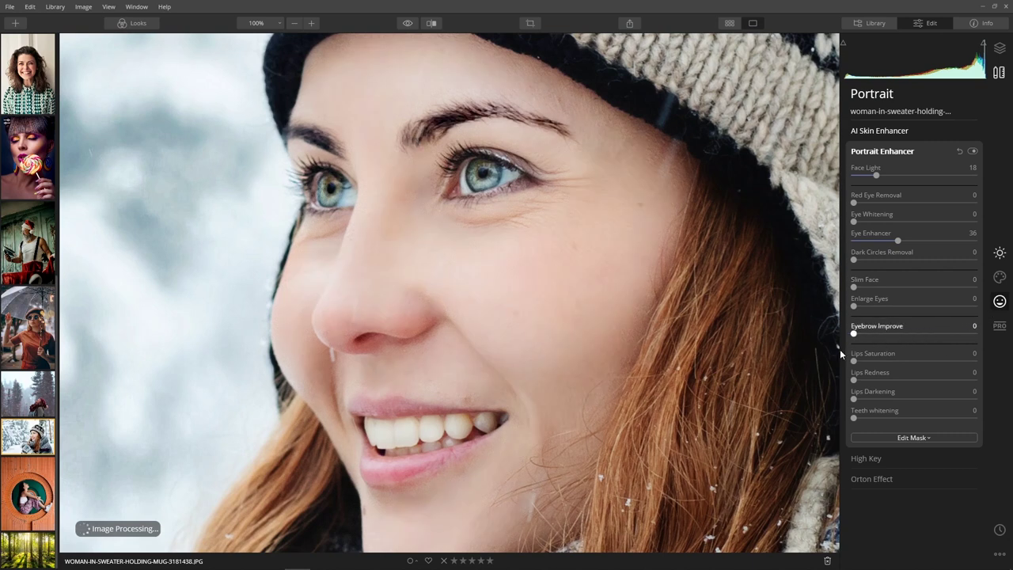
- Set Lips Saturation to 79 and try Lips Darkening at 100 before resetting it to 0
drag(855, 361, 953, 363)
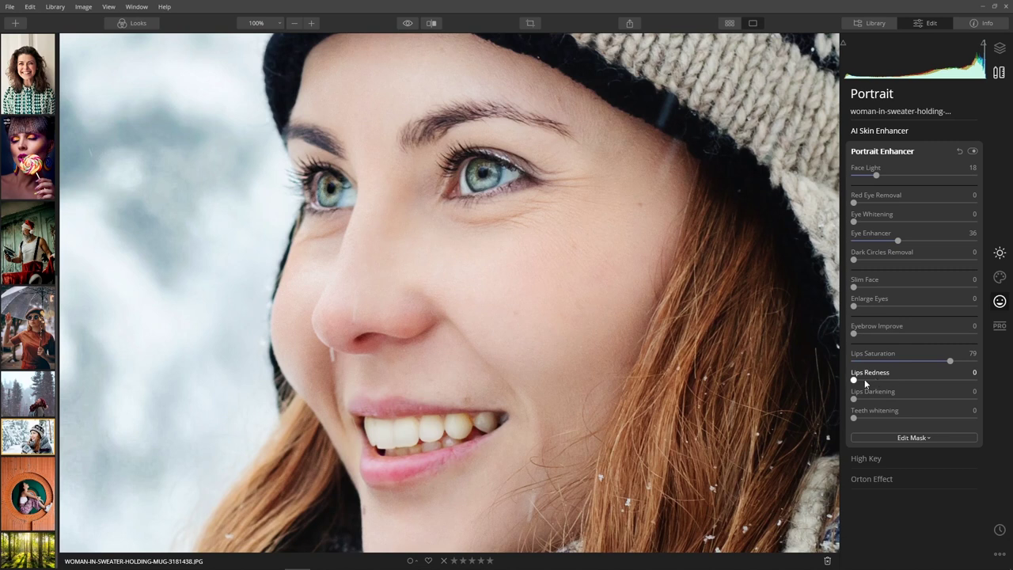
drag(855, 399, 996, 402)
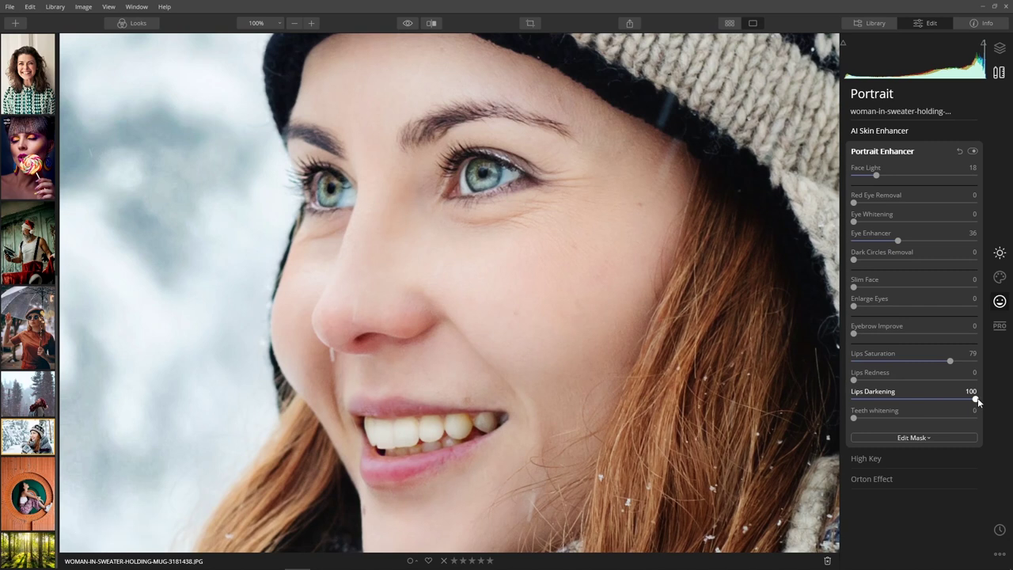
double_click(976, 399)
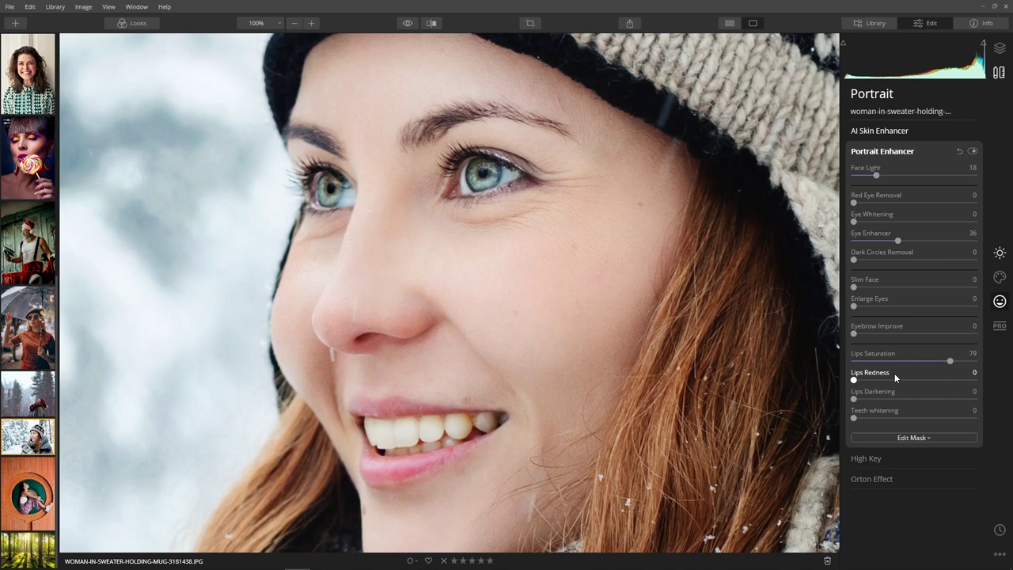
- Set Teeth Whitening to 51, review the Portrait Enhancer's mask options and return to the whole-portrait view
drag(384, 437, 423, 358)
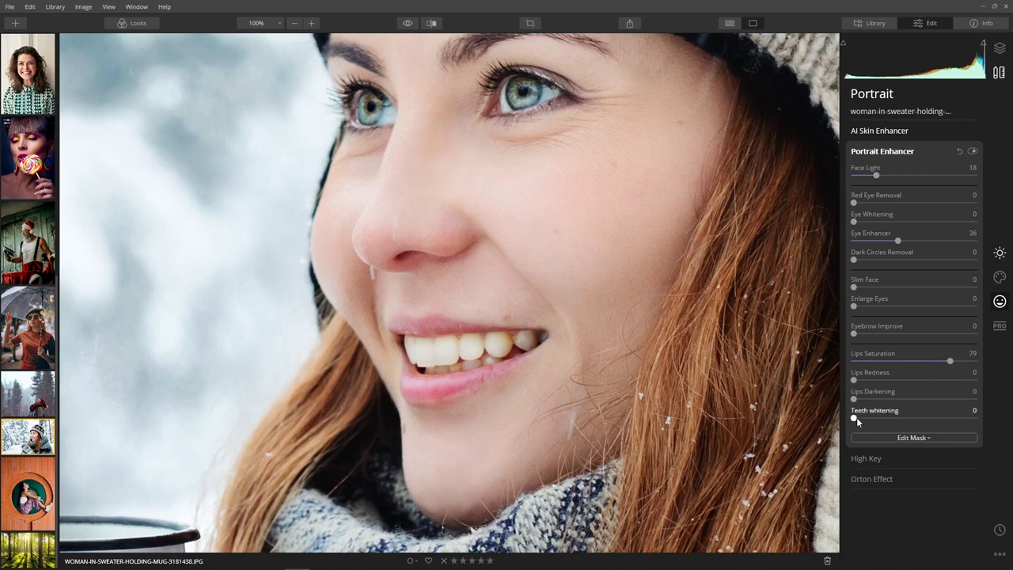
drag(855, 417, 916, 416)
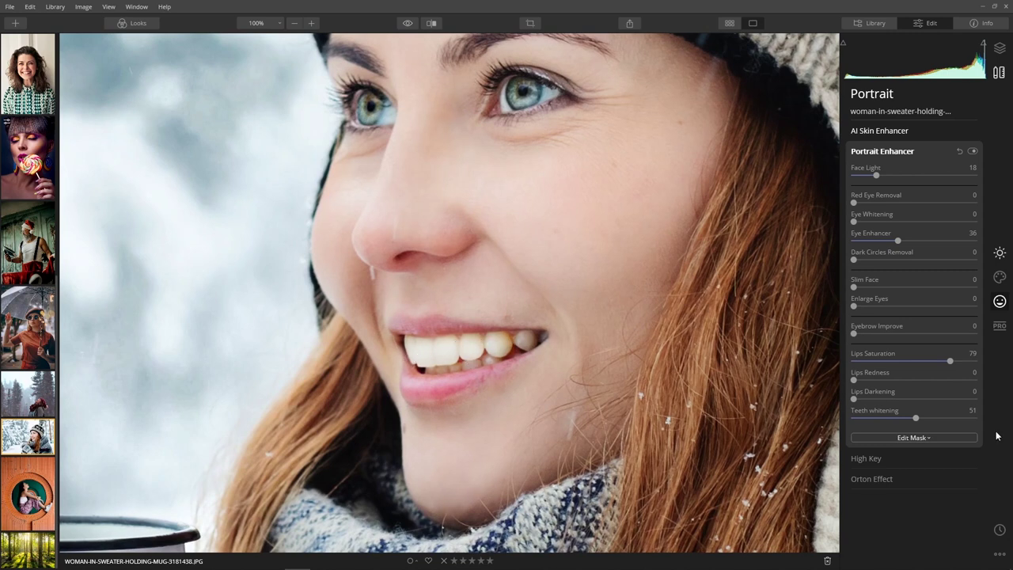
click(922, 437)
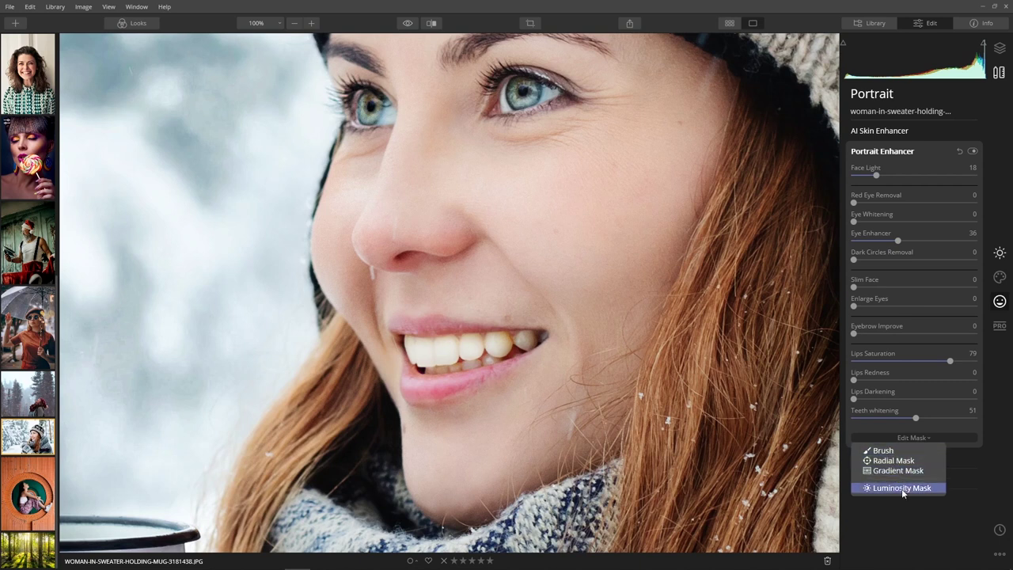
click(939, 437)
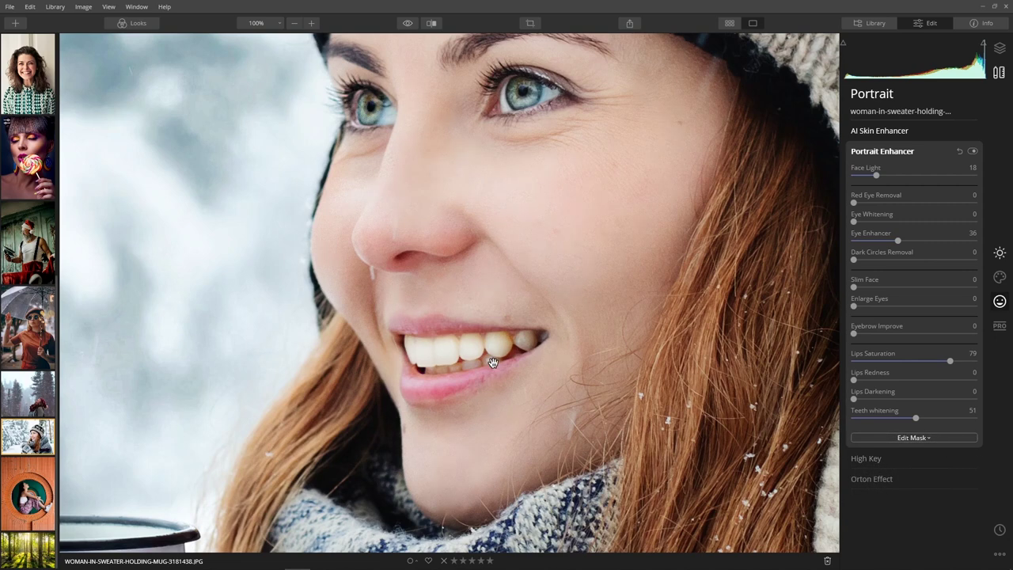
click(551, 314)
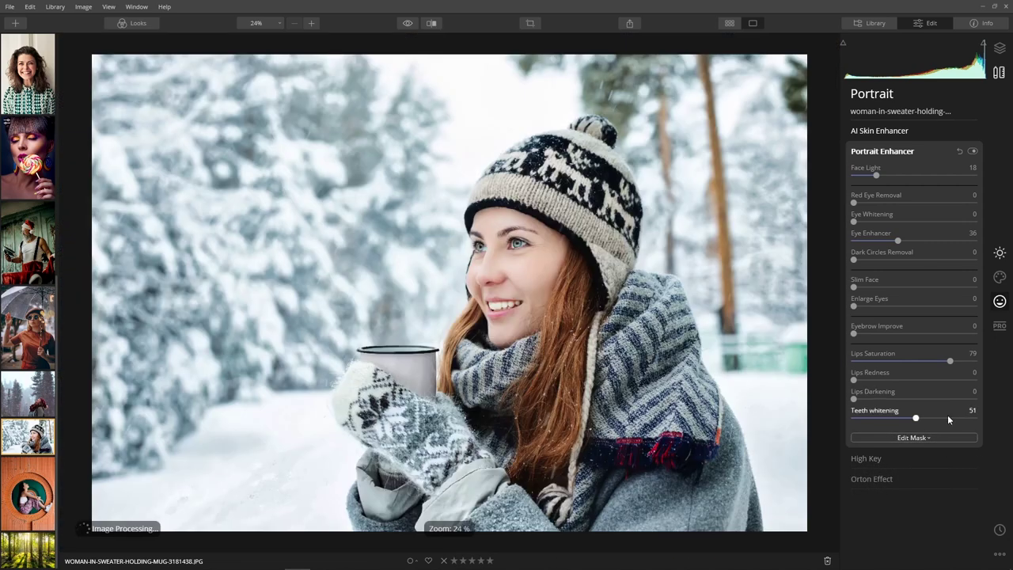
- Try the High Key effect at an amount of 100 on the winter portrait and return it to 0
click(876, 456)
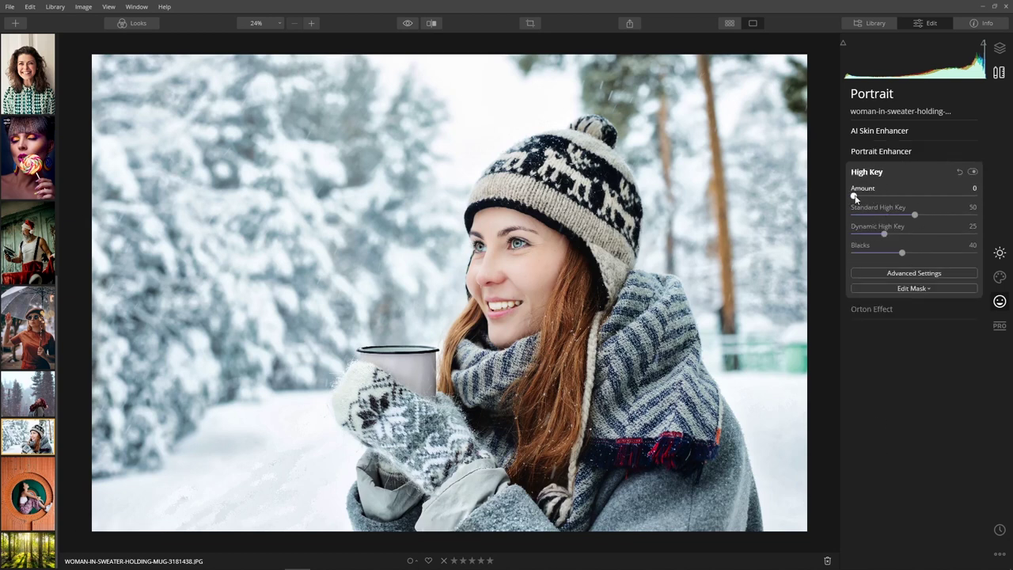
drag(855, 198, 984, 200)
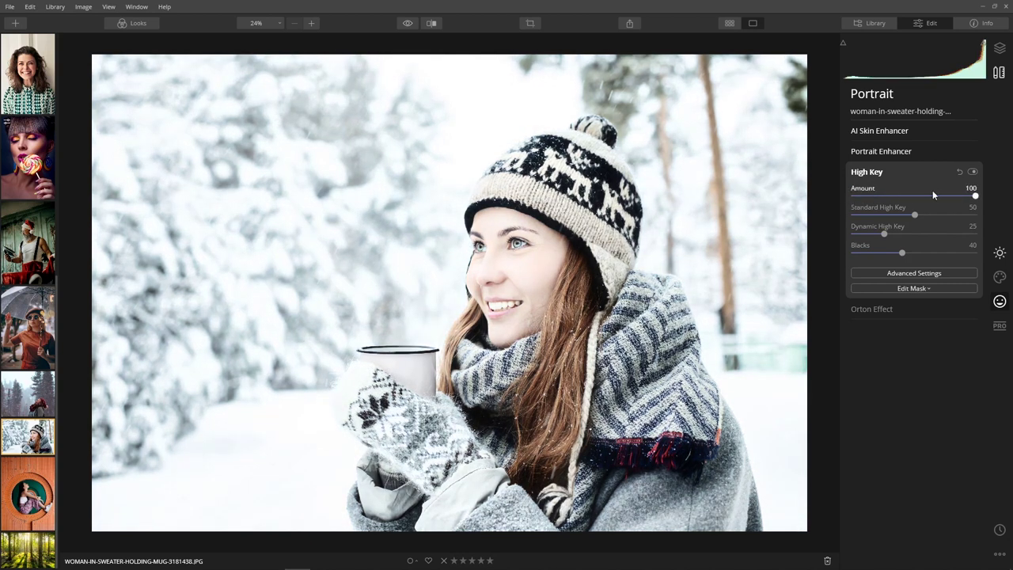
drag(928, 200, 822, 214)
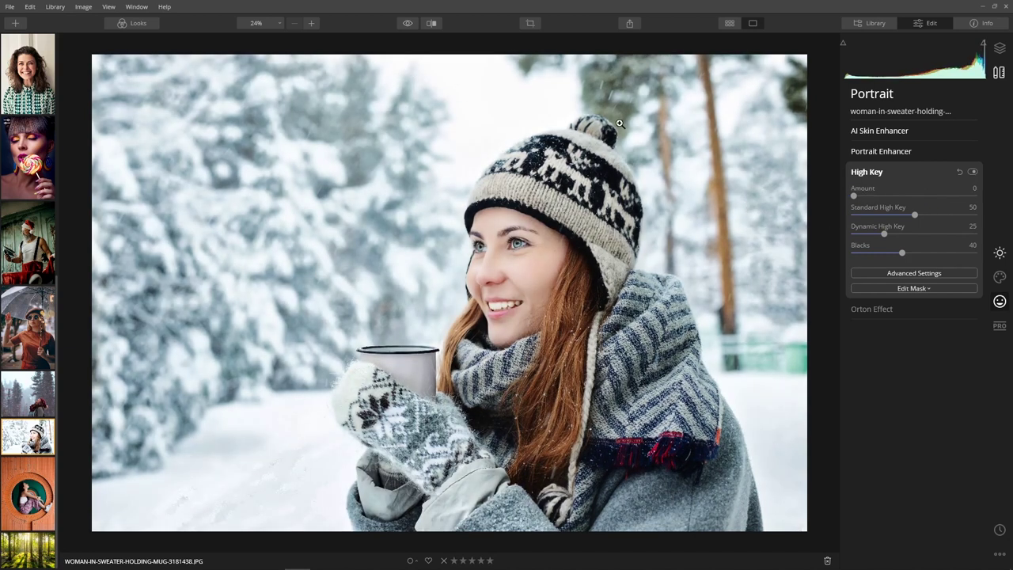
- Compare the fully edited winter portrait with its original several times
click(408, 23)
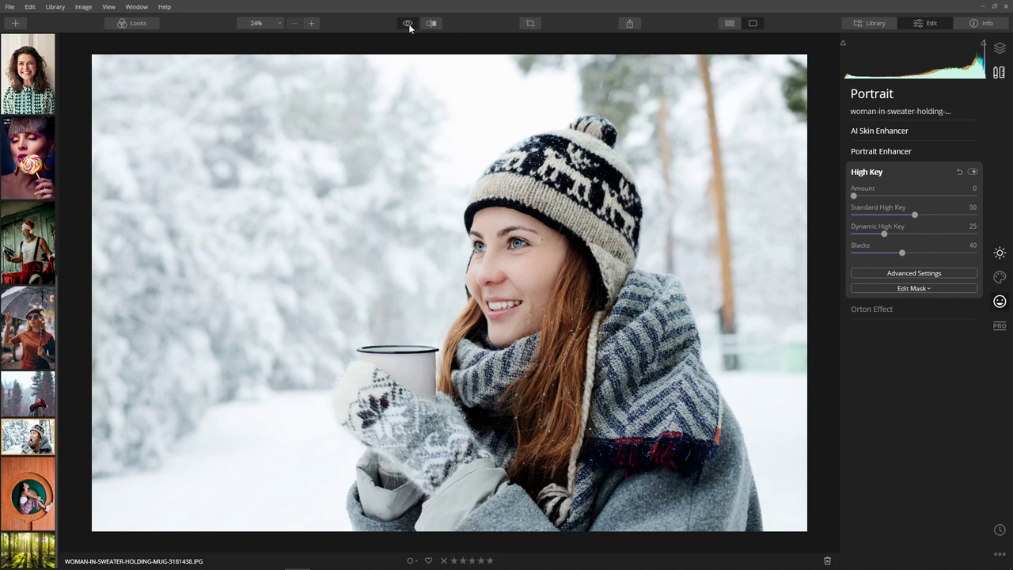
click(408, 24)
click(408, 25)
click(409, 25)
click(409, 24)
click(409, 24)
- Open the portrait of the smiling woman in the patterned shirt, enable AI Skin Defects Removal and set the AI Skin Enhancer amount to 47
click(28, 73)
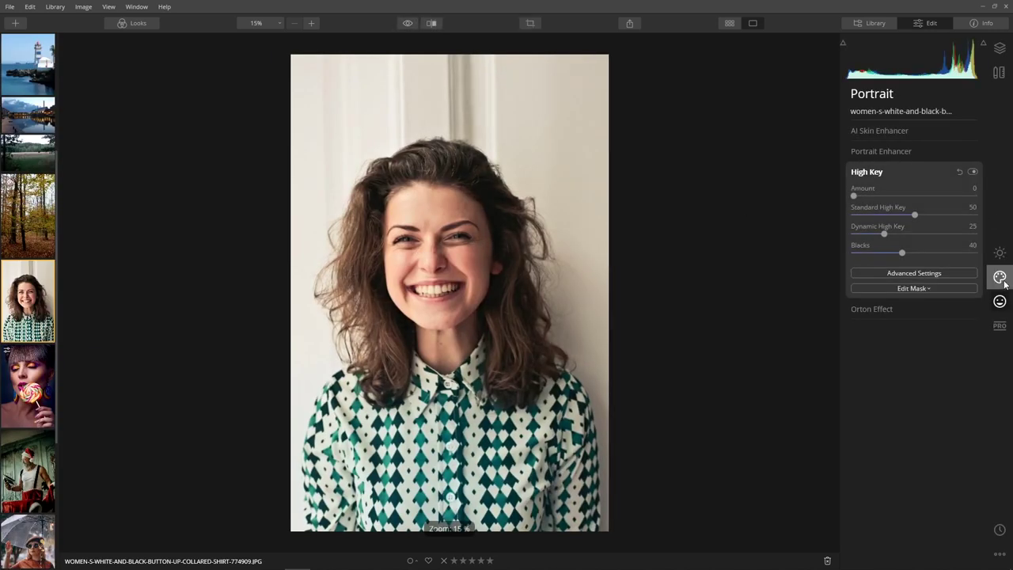
click(882, 131)
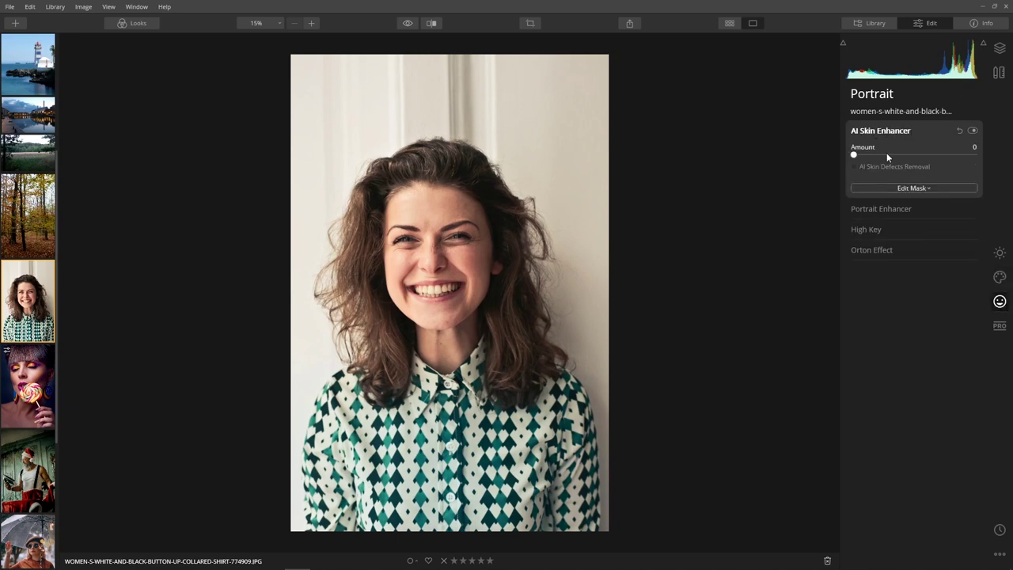
drag(897, 158, 902, 158)
click(855, 167)
drag(900, 155, 915, 158)
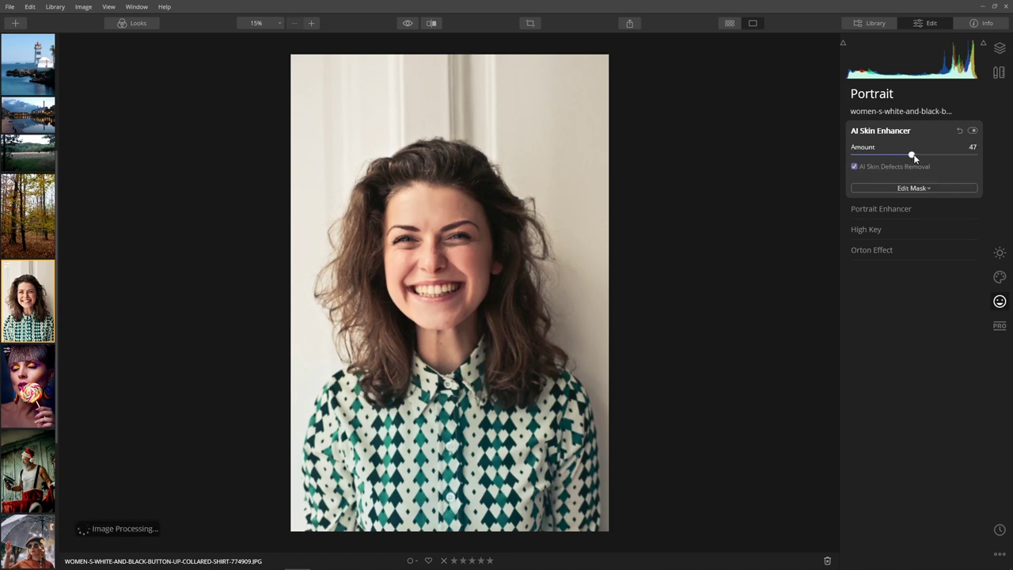
- In this portrait's Portrait Enhancer, set Face Light to 13, Eye Whitening to 10 and Eye Enhancer to 44
click(894, 209)
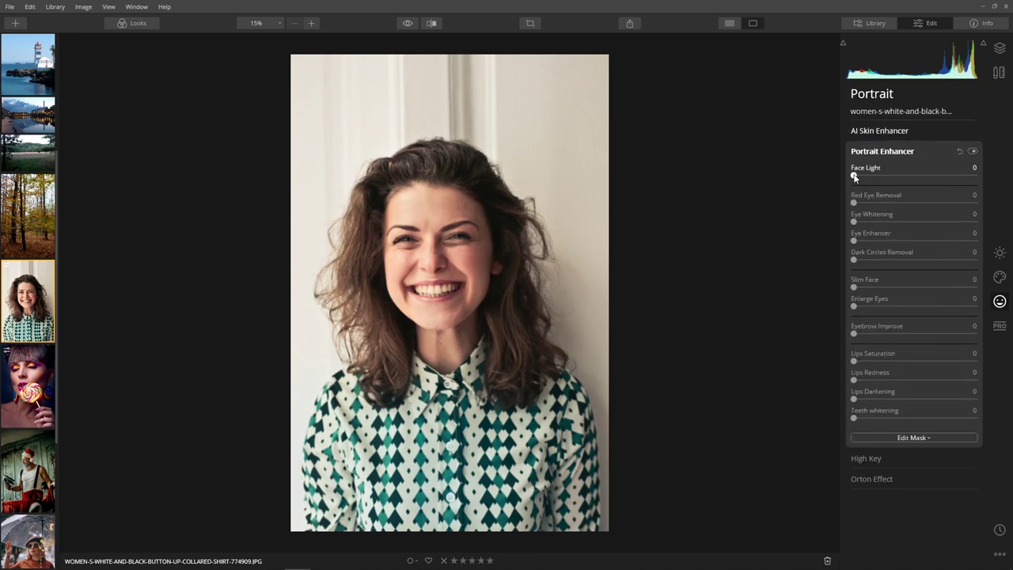
drag(854, 175, 869, 176)
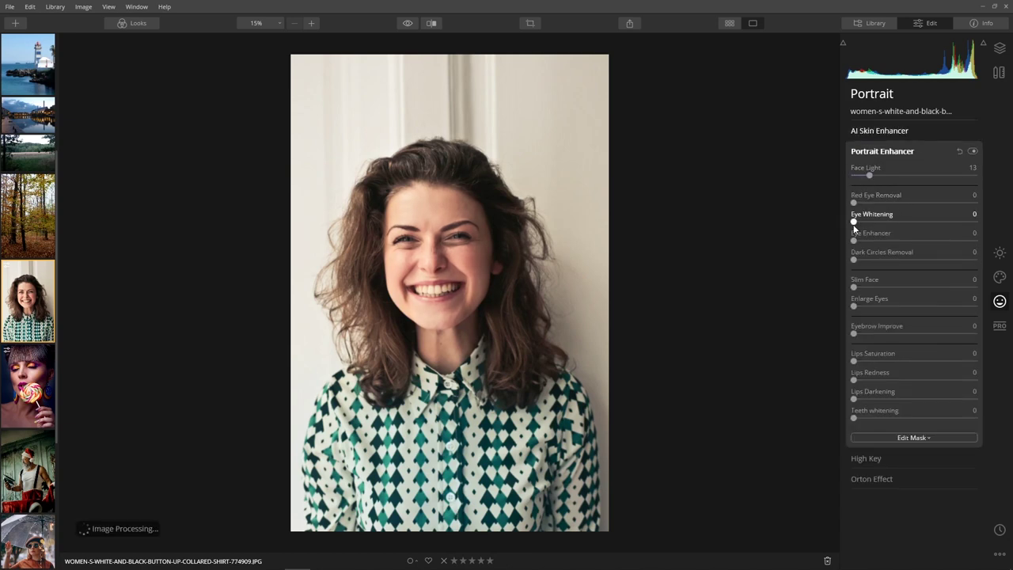
drag(854, 222, 907, 240)
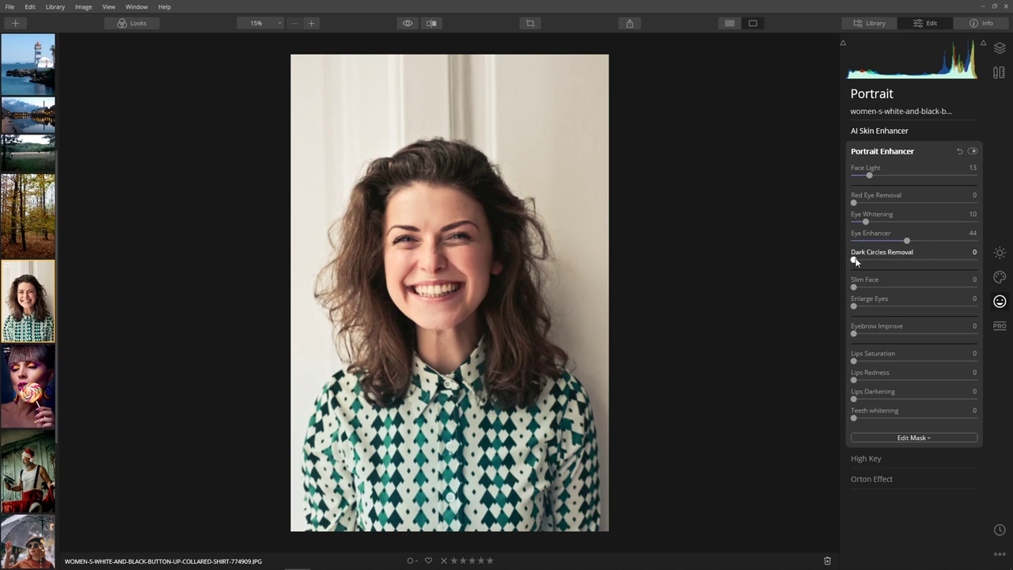
- Set Dark Circles Removal to 45, Slim Face to 18 and Enlarge Eyes to 17 for the smiling woman's face
drag(856, 262, 909, 261)
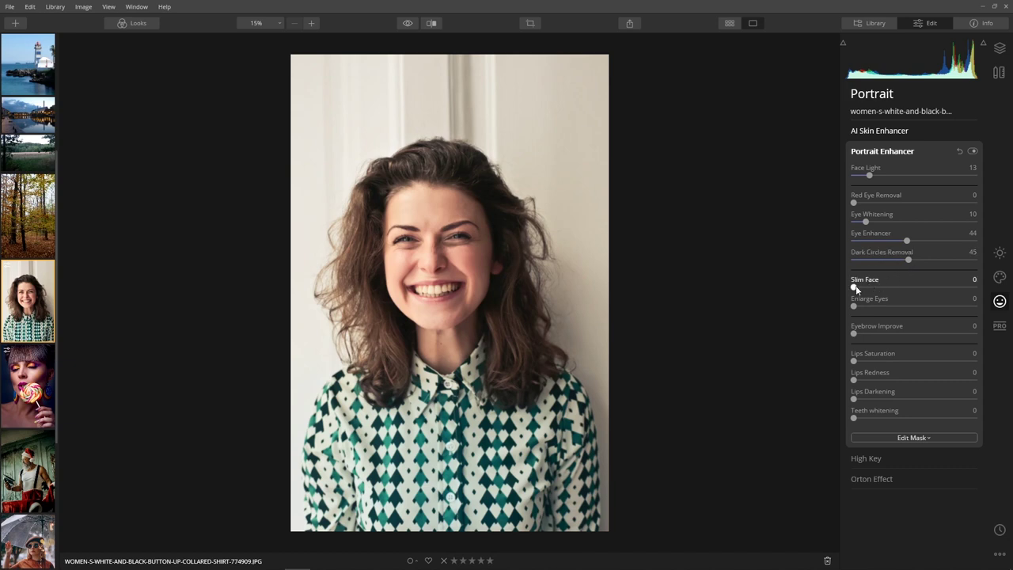
drag(859, 286, 1000, 301)
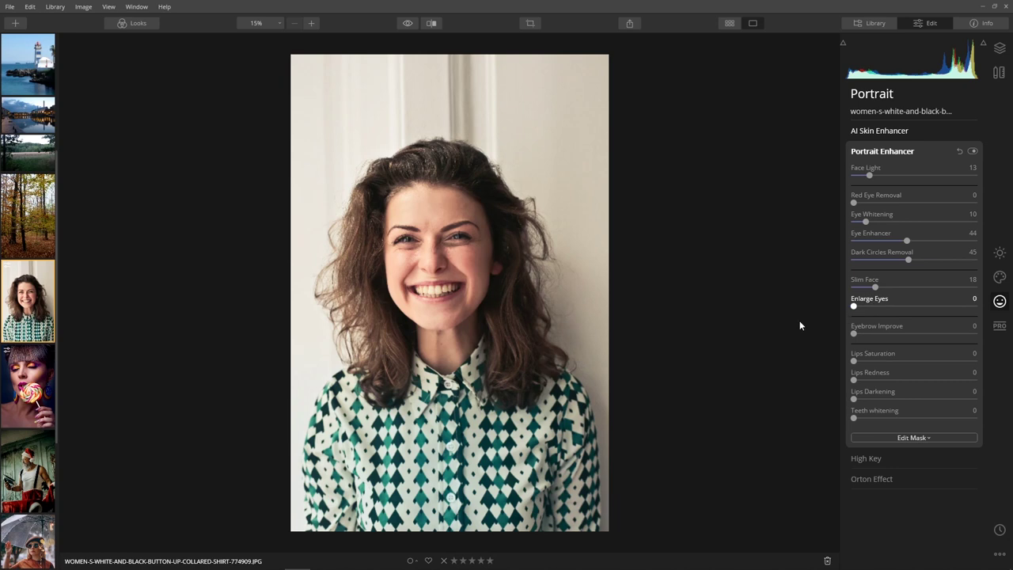
drag(973, 308, 909, 309)
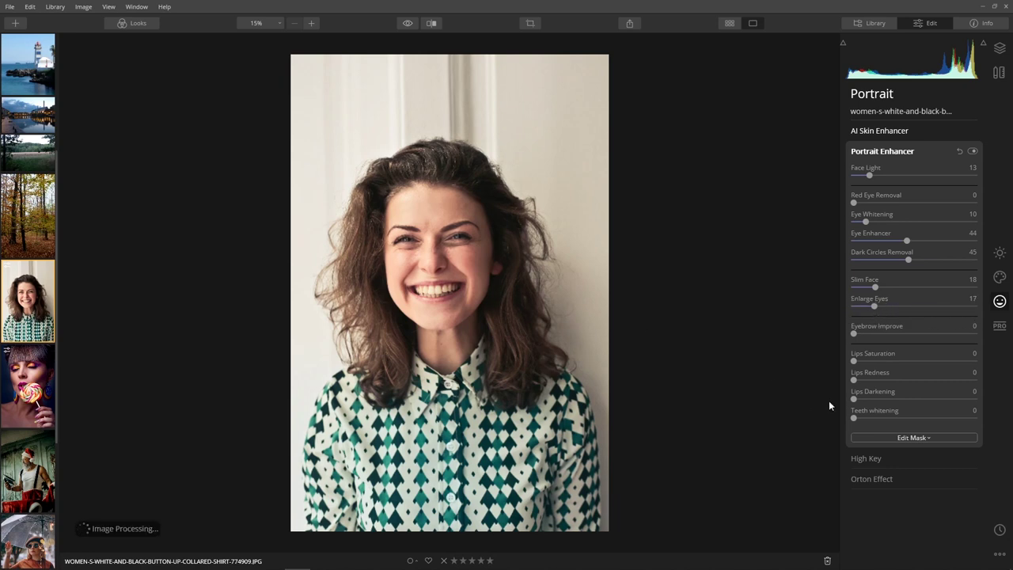
- Raise Teeth whitening for the smiling woman and return to the AI Skin Enhancer settings
drag(853, 420, 879, 421)
click(891, 129)
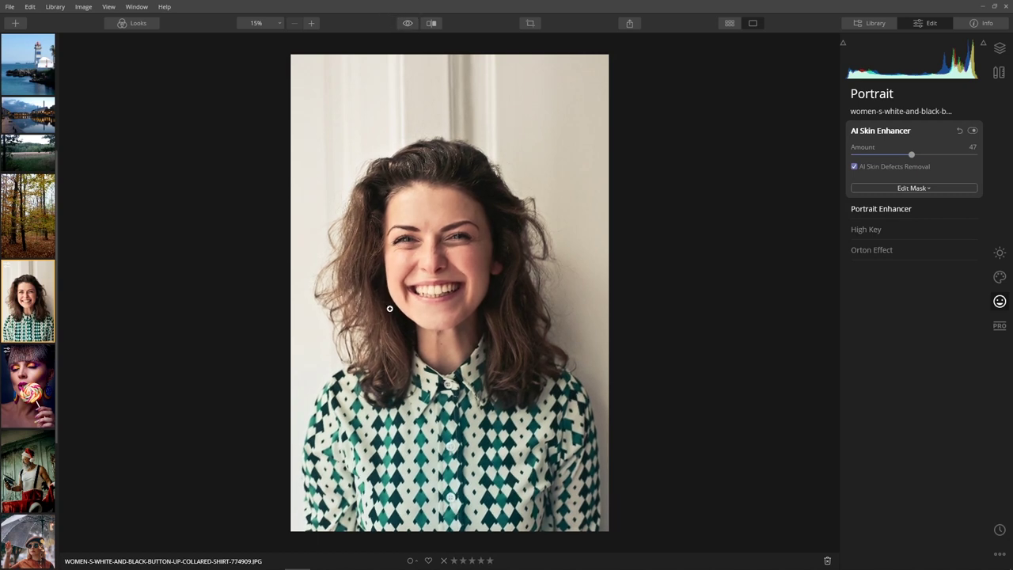
- Compare the smiling woman's teeth and lower face at 100% zoom with the original several times
click(448, 318)
drag(445, 317, 604, 518)
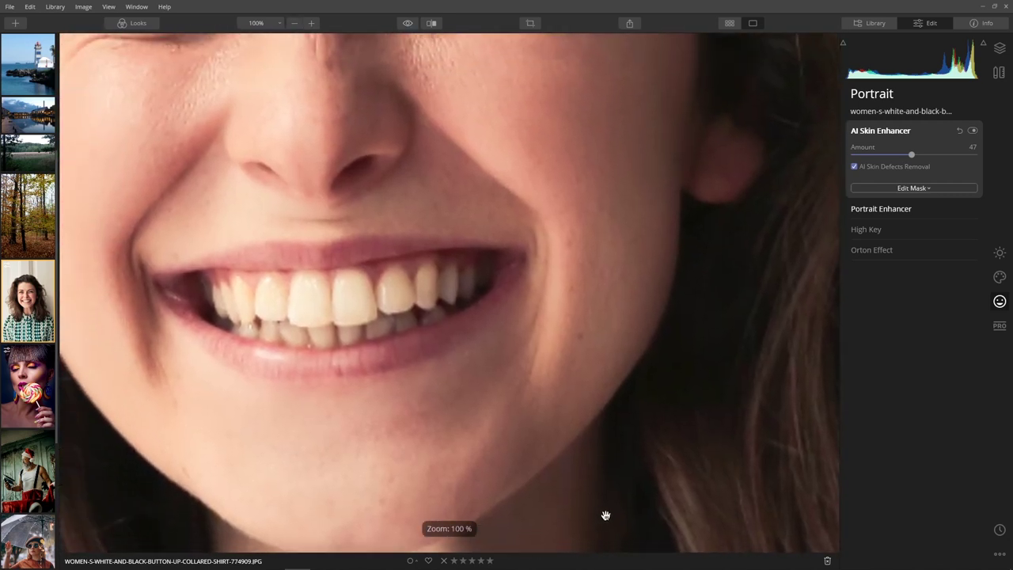
click(408, 25)
click(407, 26)
click(408, 25)
click(408, 25)
click(408, 25)
click(408, 26)
click(407, 25)
click(408, 26)
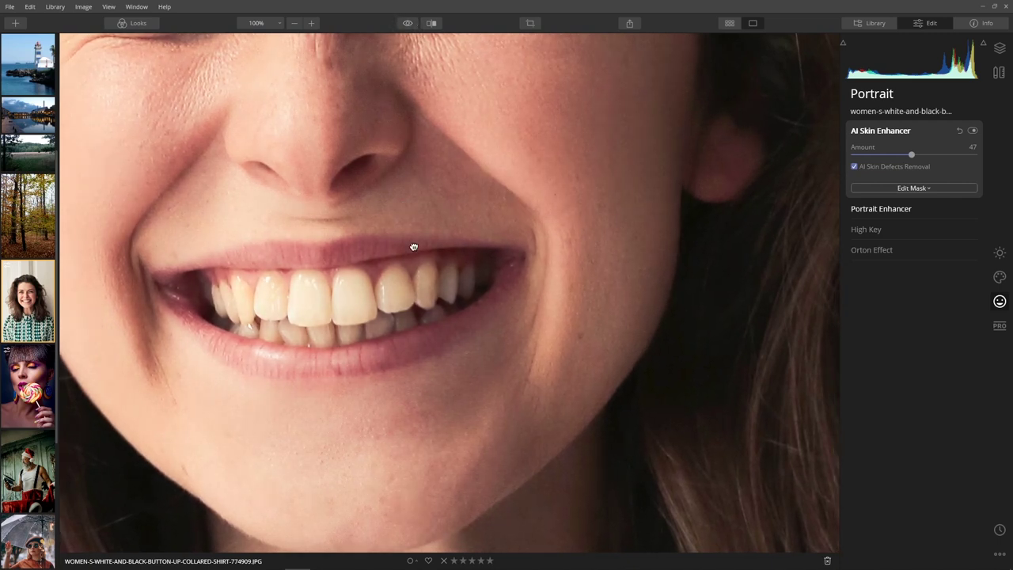
- Compare the woman's eyes and forehead close up with the original
drag(412, 244, 420, 515)
drag(430, 113, 430, 208)
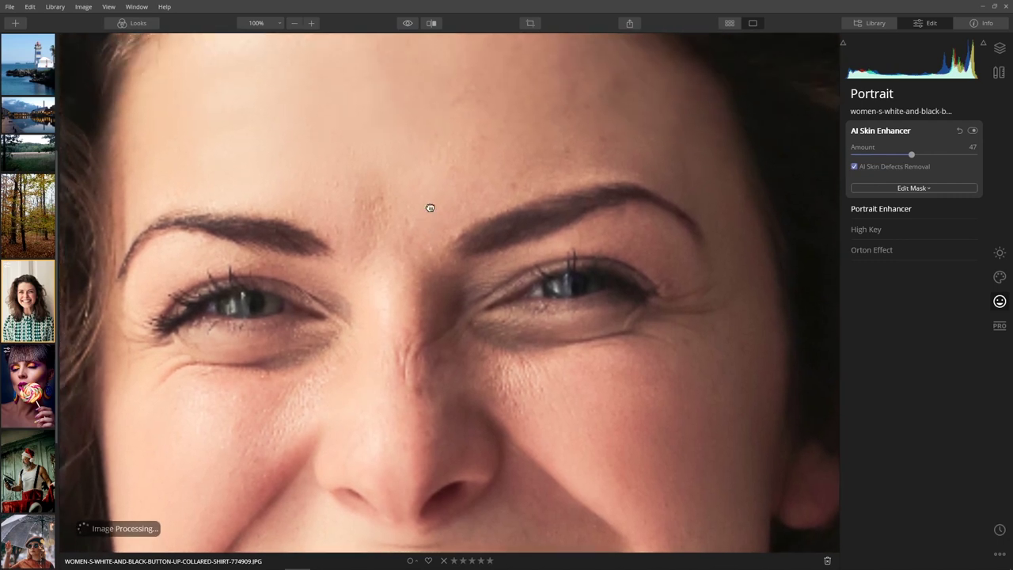
click(408, 25)
click(408, 26)
click(408, 25)
click(408, 25)
click(412, 261)
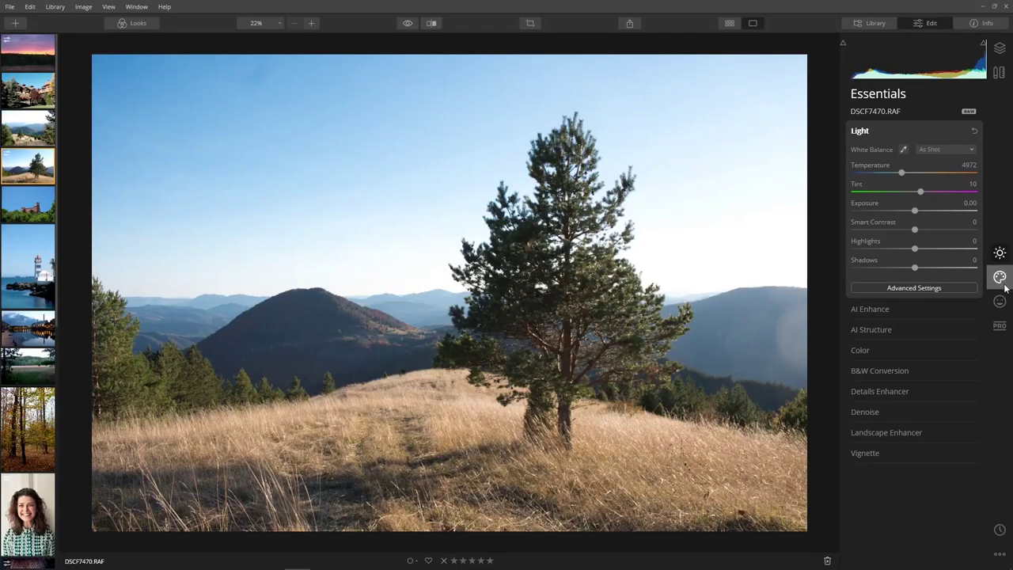
- Replace the sky in the landscape with the lone pine tree with Blue Sky 1 using AI Sky Replacement
click(1001, 278)
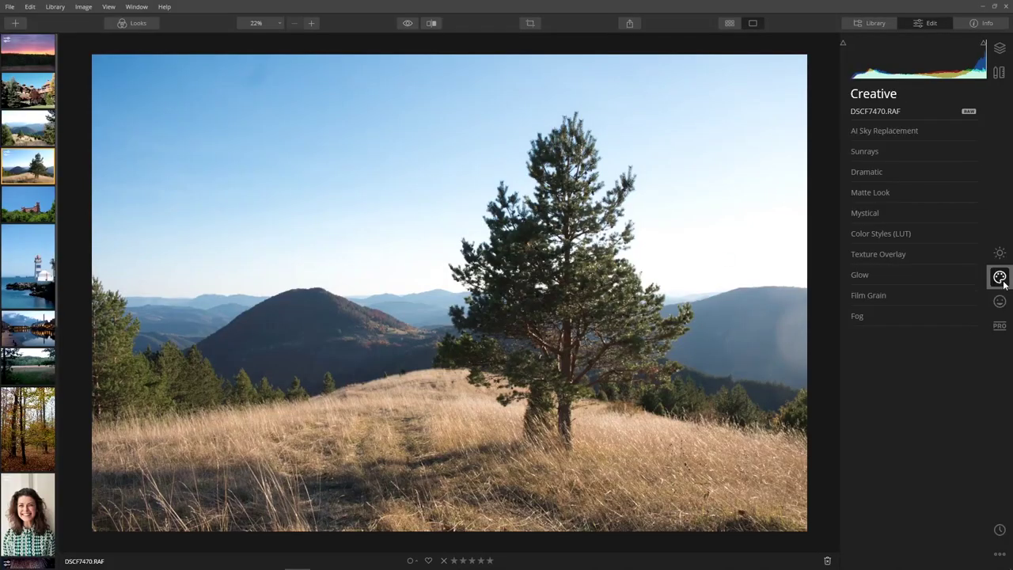
click(887, 131)
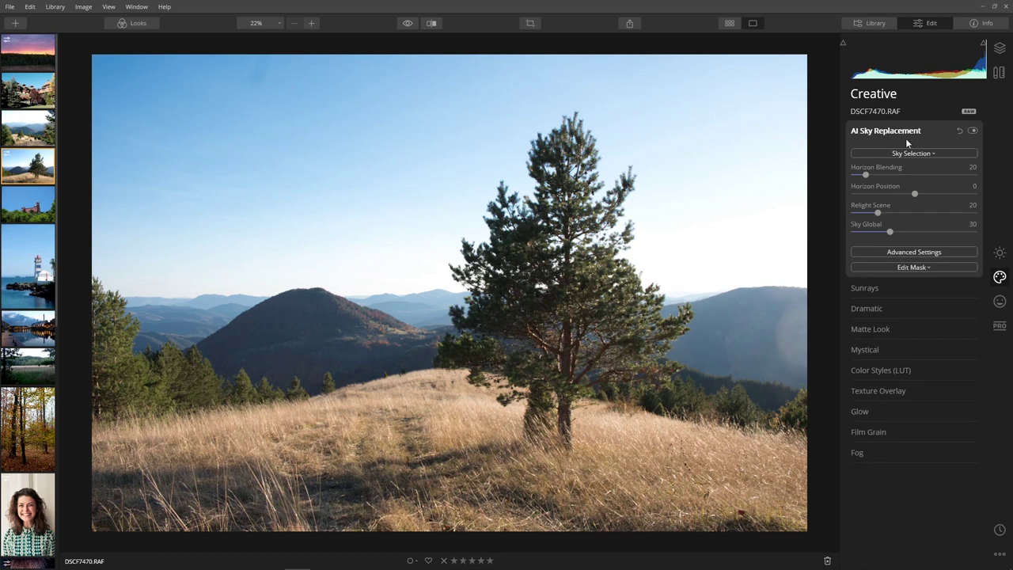
click(915, 154)
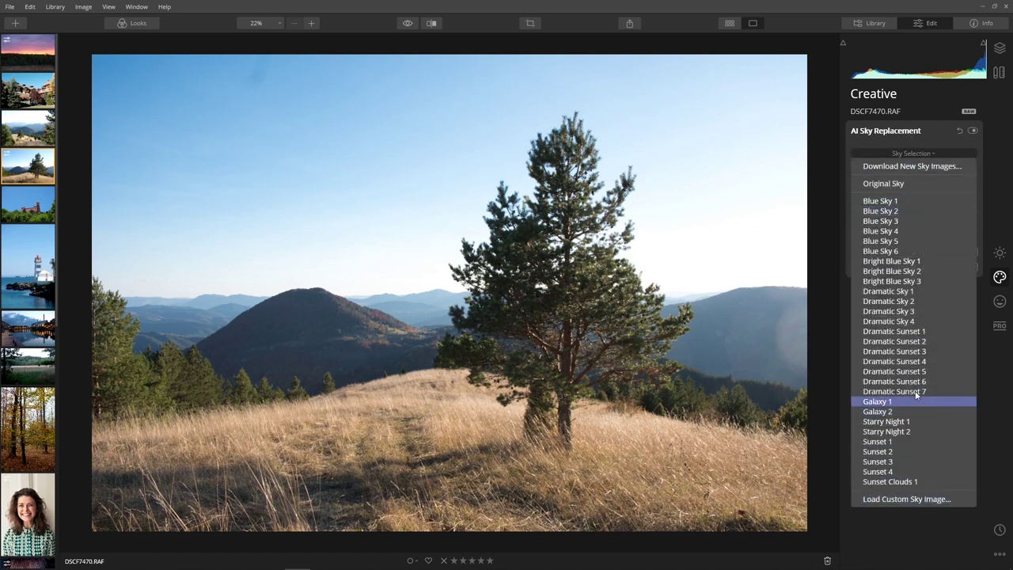
click(887, 202)
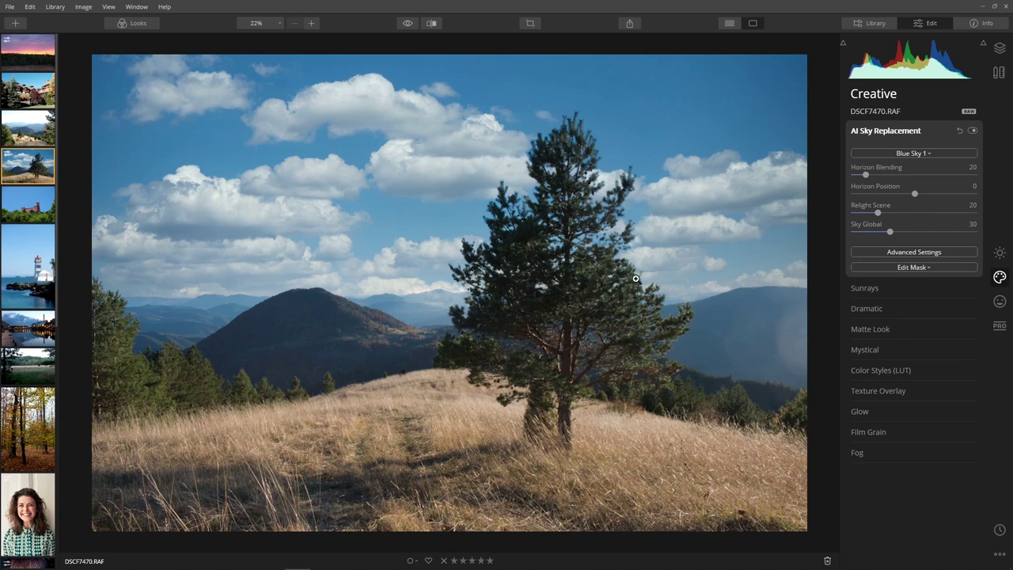
- Examine at 100% zoom how the new sky blends around the pine tree's branches
click(605, 200)
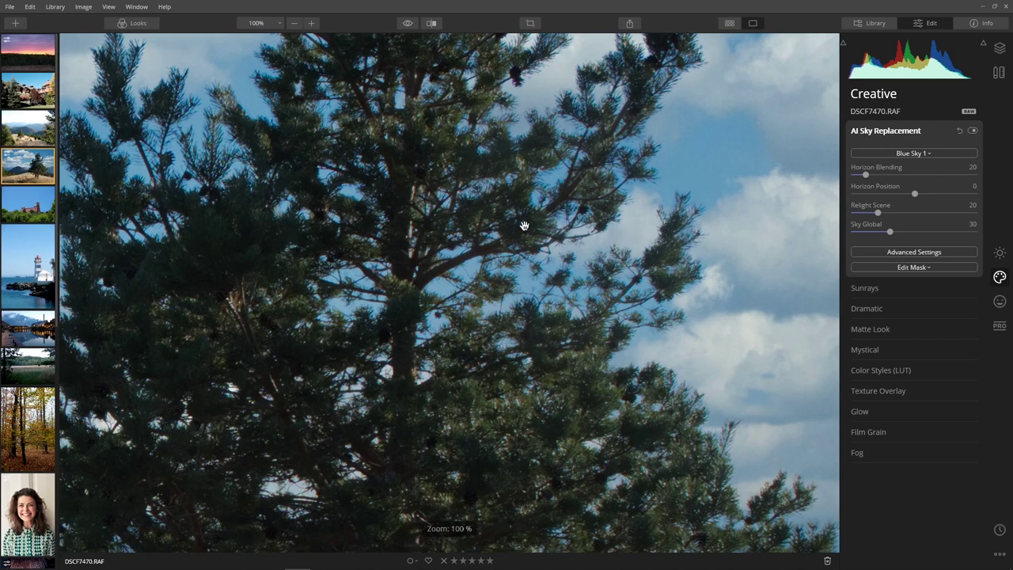
drag(572, 179, 567, 361)
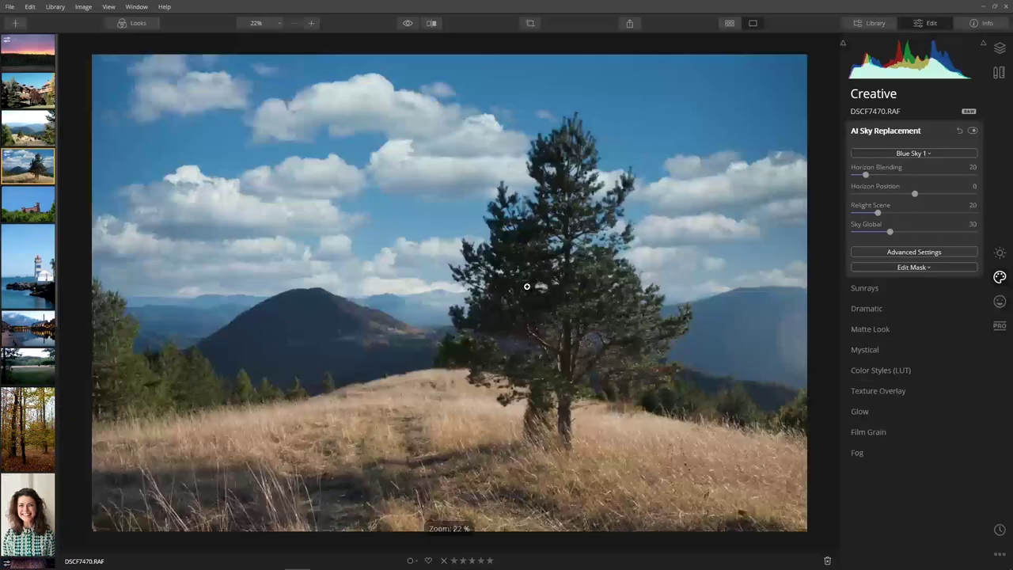
double_click(526, 287)
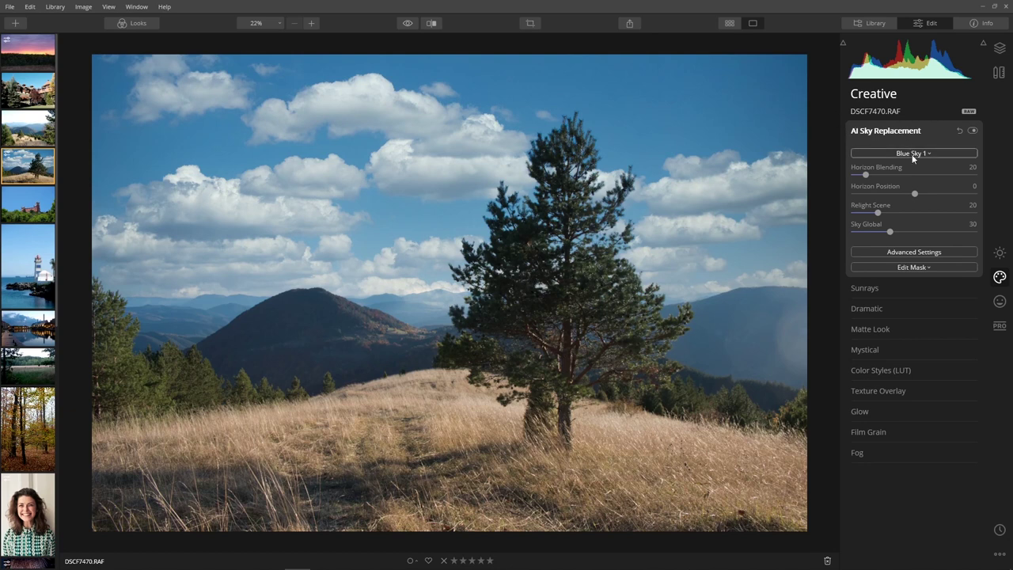
- Try the Sunset 1 and Dramatic Sunset 5 skies on the pine tree landscape
click(915, 155)
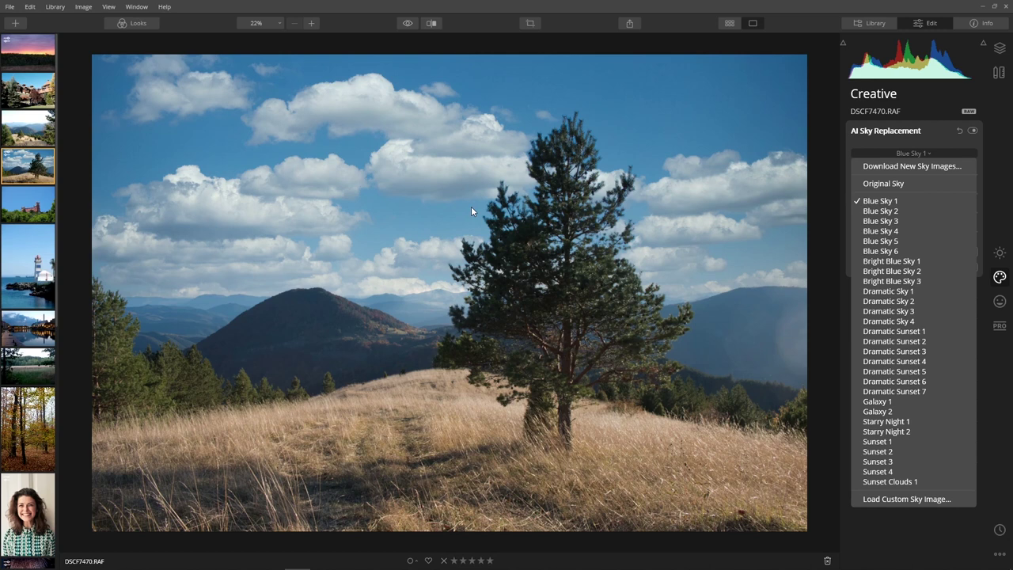
click(912, 442)
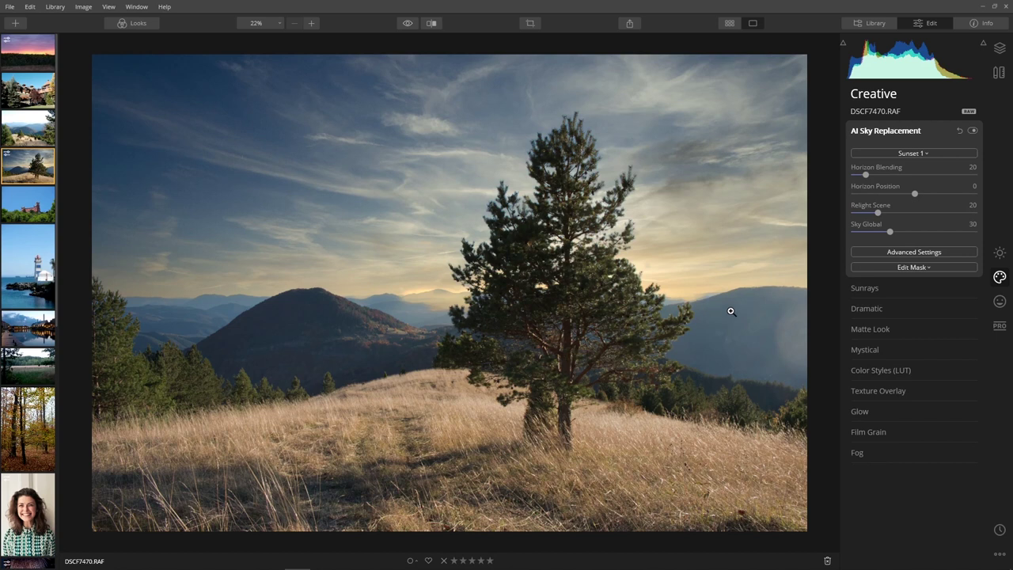
click(915, 154)
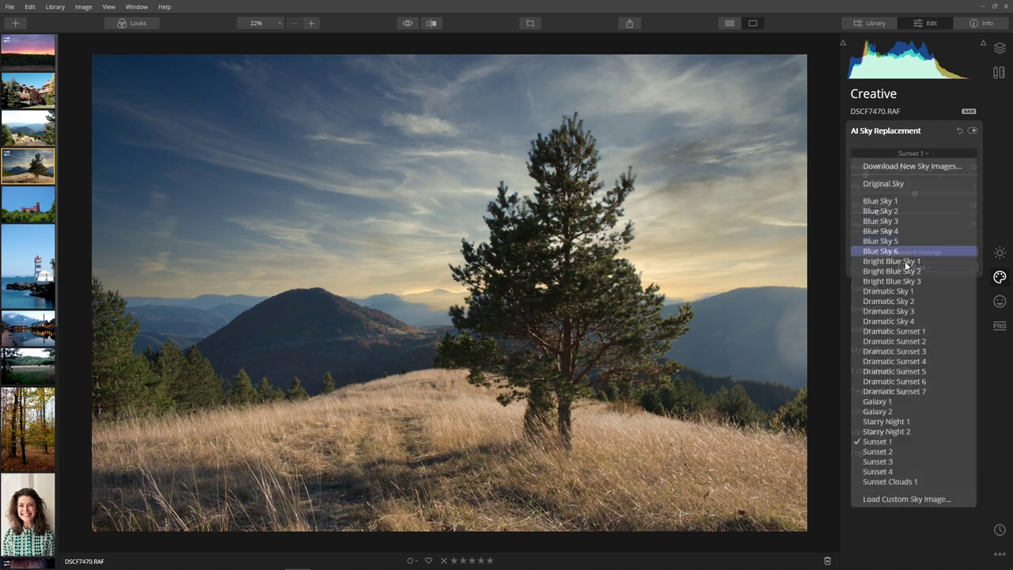
click(902, 372)
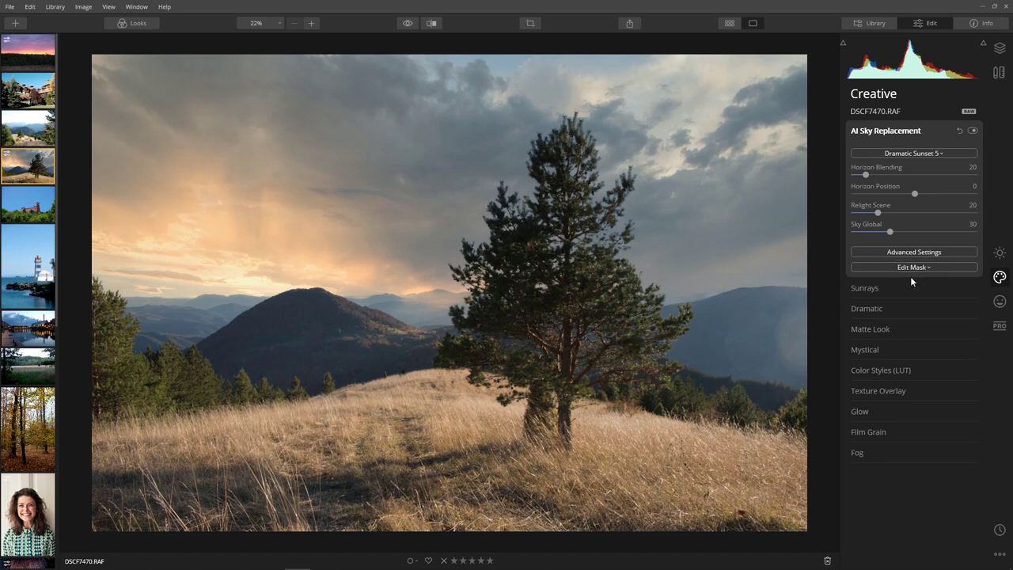
- Change the replacement sky to Blue Sky 2 and set Horizon Blending to 103
click(913, 152)
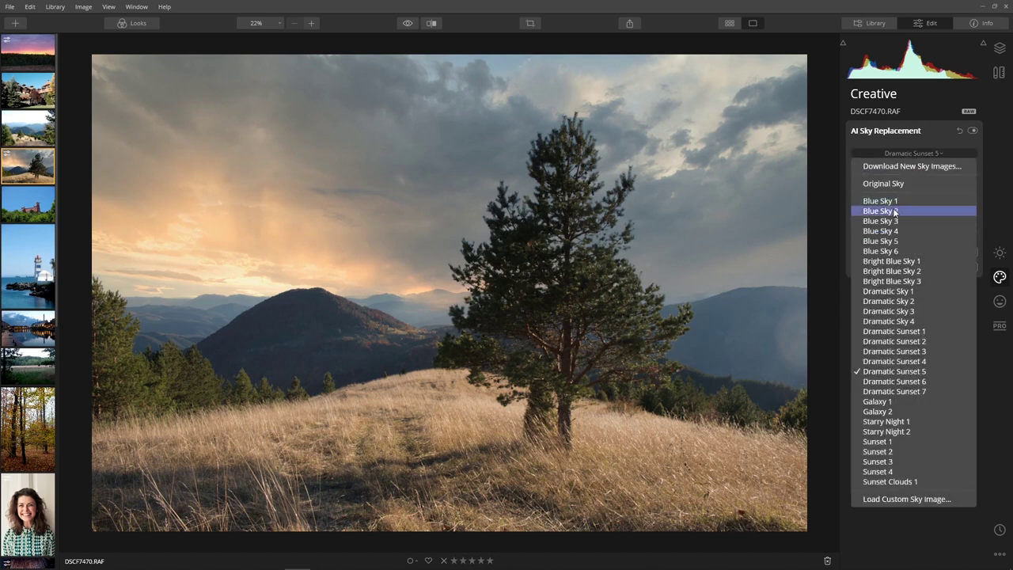
click(895, 210)
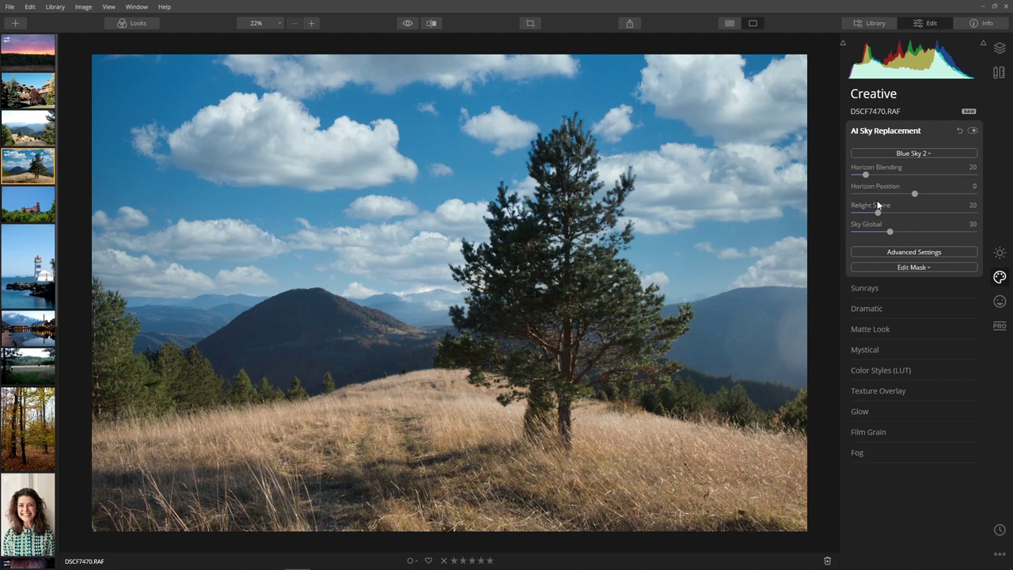
mouse_move(867, 173)
mouse_down()
mouse_move(899, 170)
mouse_move(870, 175)
mouse_up()
click(917, 176)
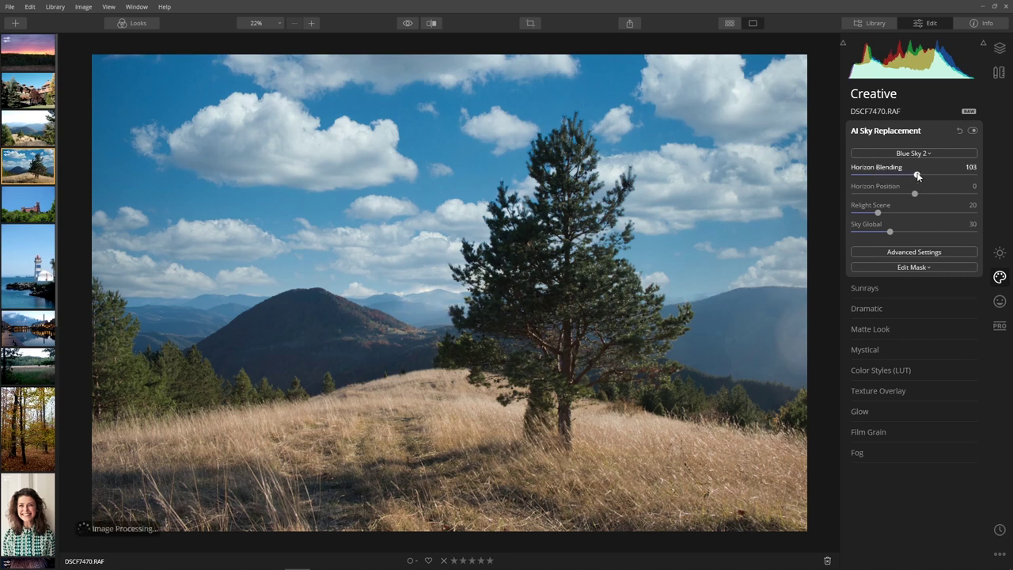
click(913, 267)
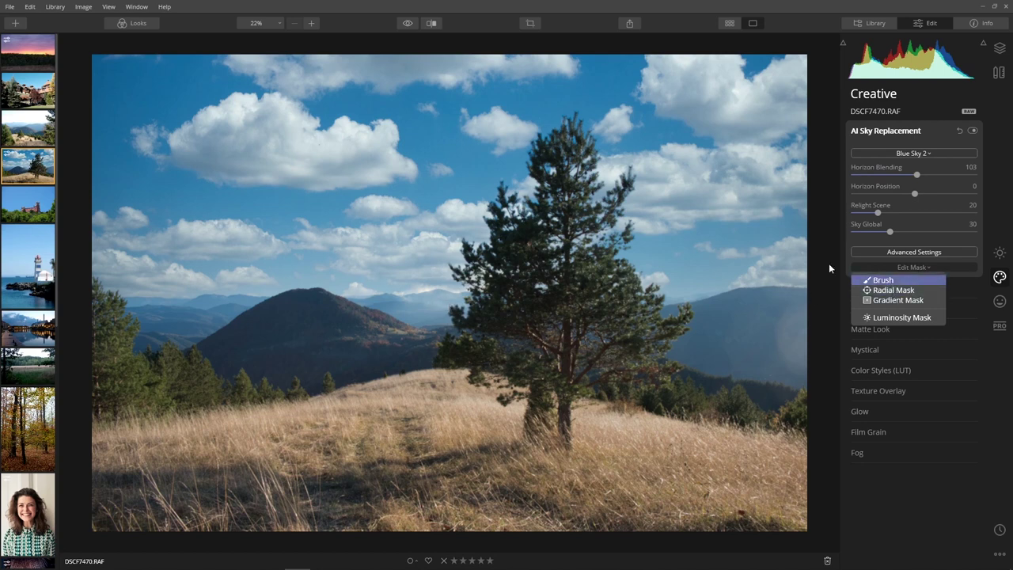
click(902, 270)
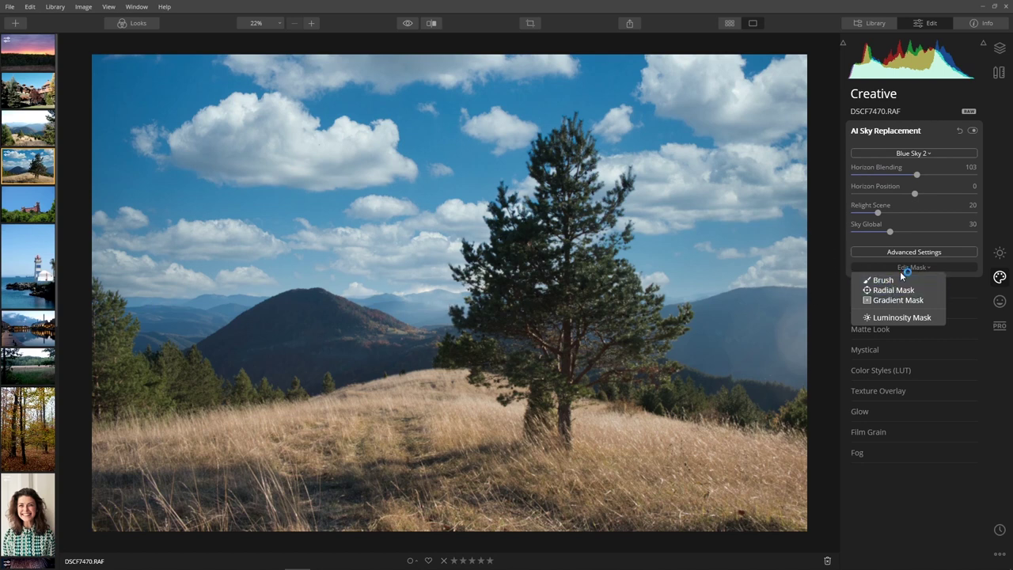
click(904, 267)
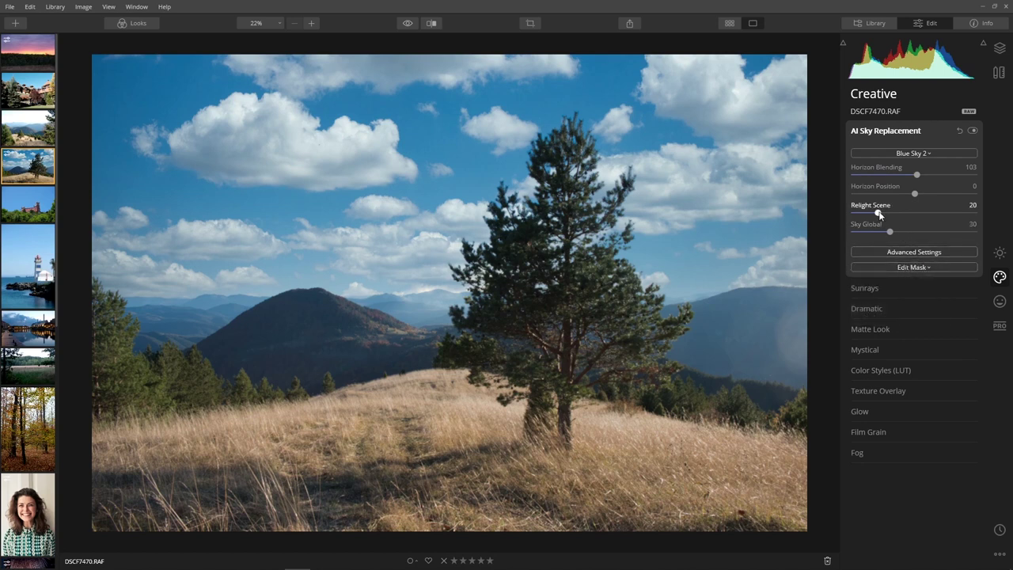
- Set Relight Scene to 16 and Sky Global to 36, and show the advanced sky replacement settings
drag(881, 214, 934, 230)
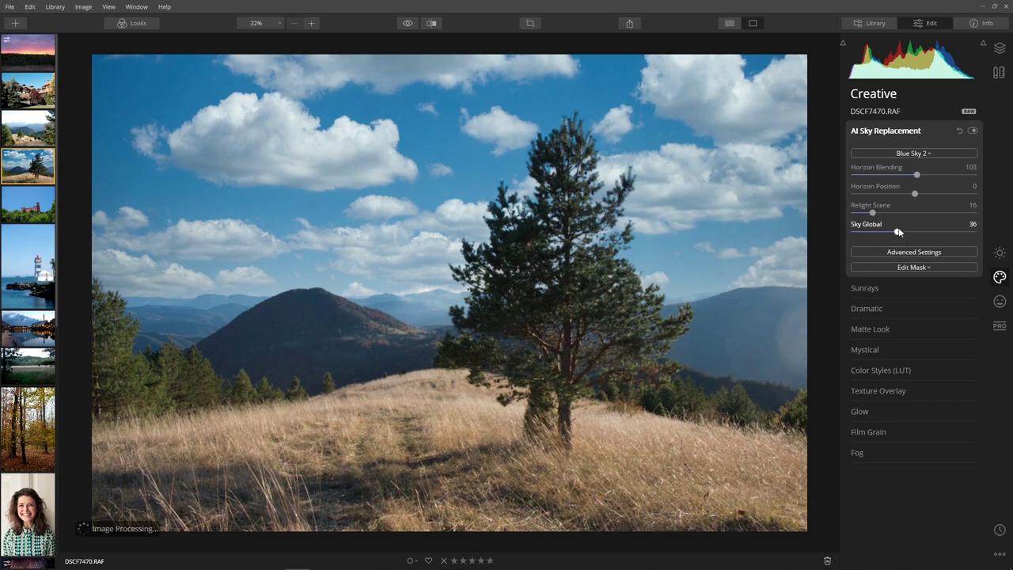
click(901, 250)
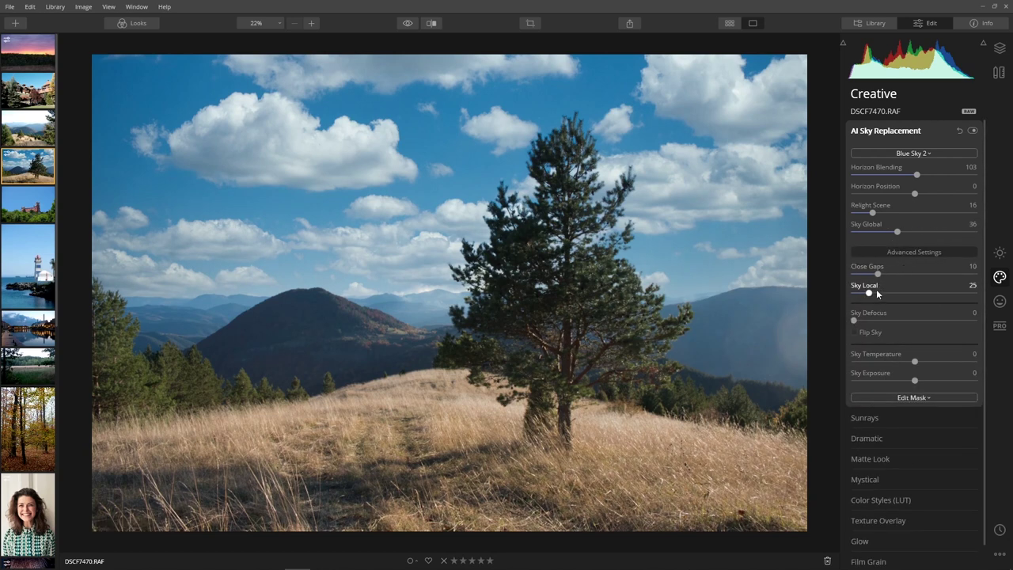
- Try defocusing and flipping the replacement sky
click(858, 319)
drag(858, 318, 864, 338)
click(854, 333)
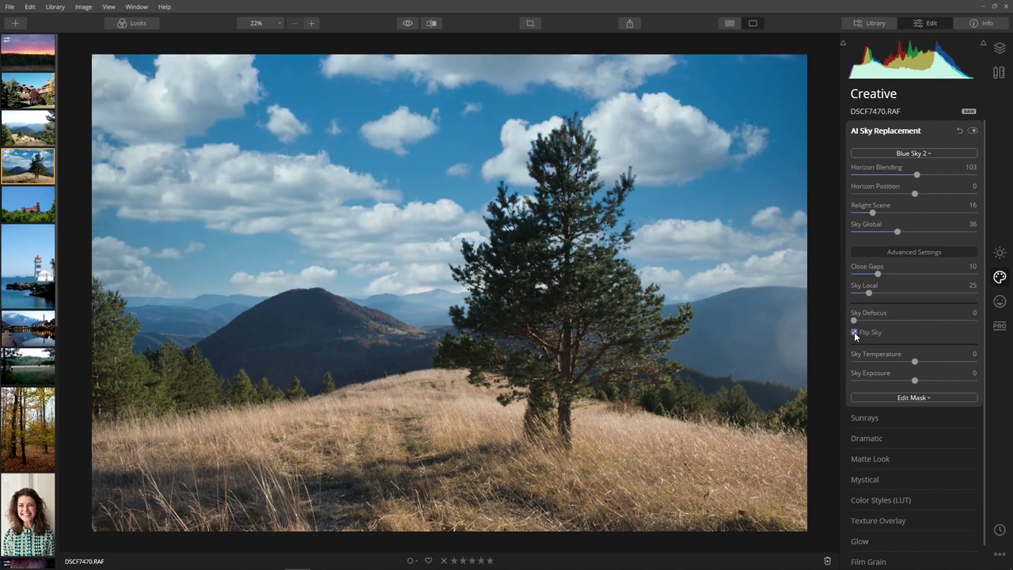
- Set Sky Temperature to 25 and Sky Exposure to 48, and compare the landscape with its original
drag(915, 364, 946, 383)
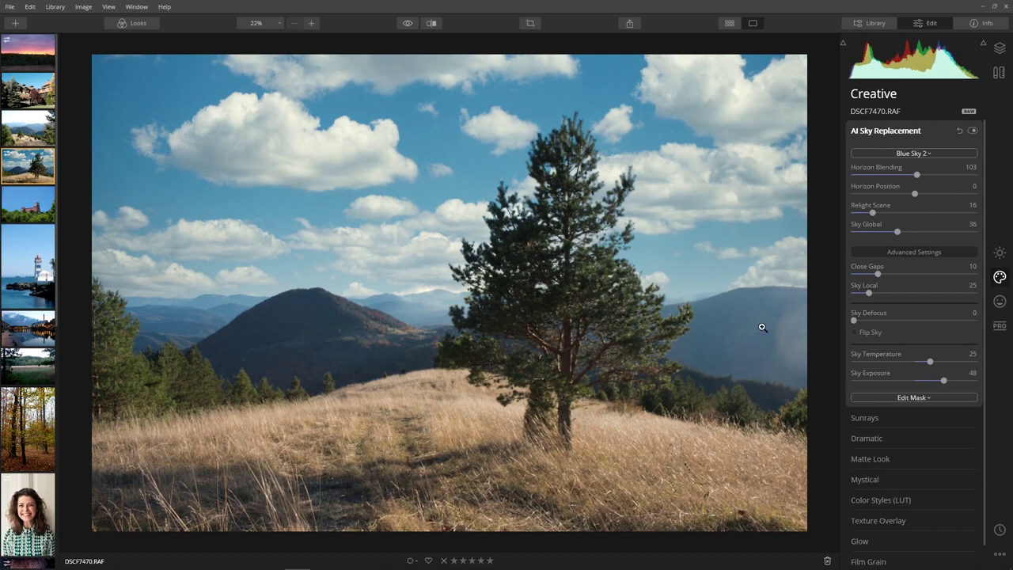
click(408, 24)
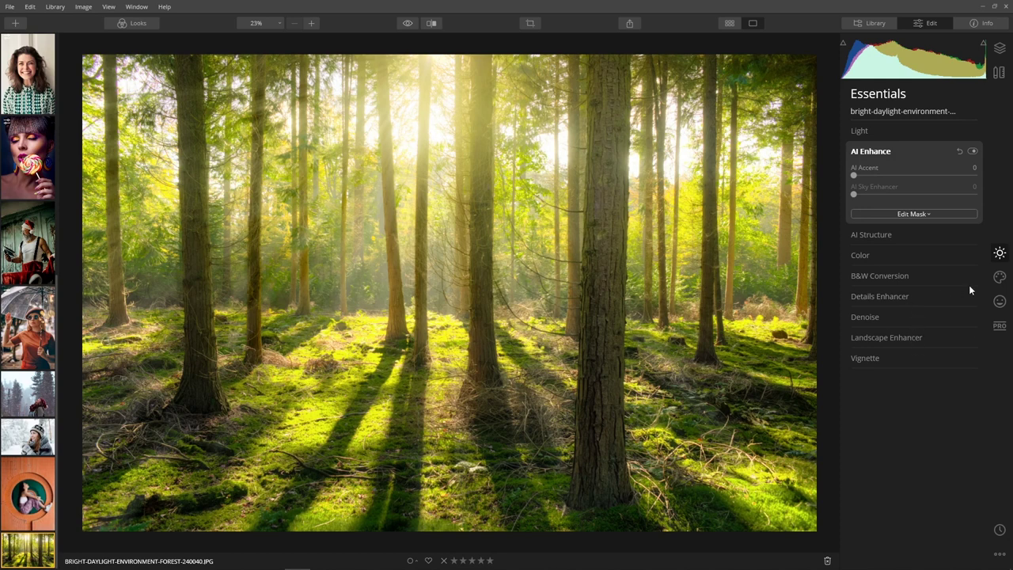
- Add Sunrays to the sunlit forest photo with Amount 56, Overall Look 25, Sunrays Length 67 and Penetration 32
click(999, 277)
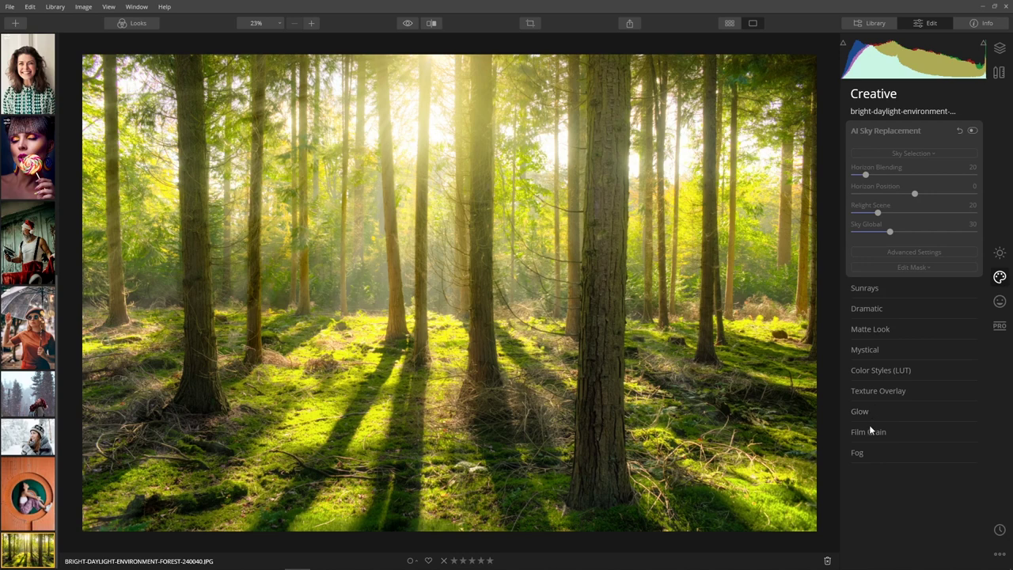
click(874, 289)
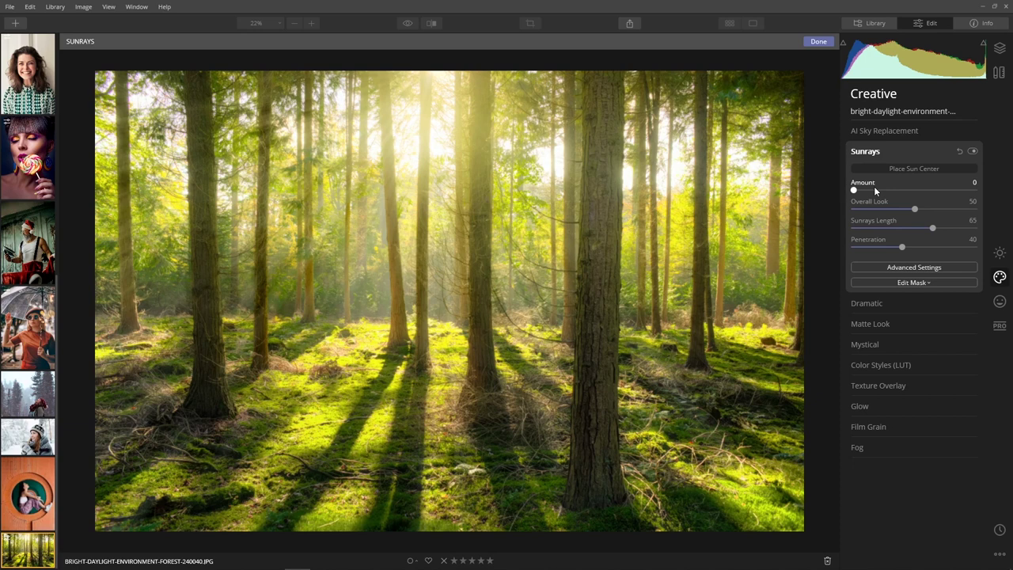
drag(855, 191, 896, 254)
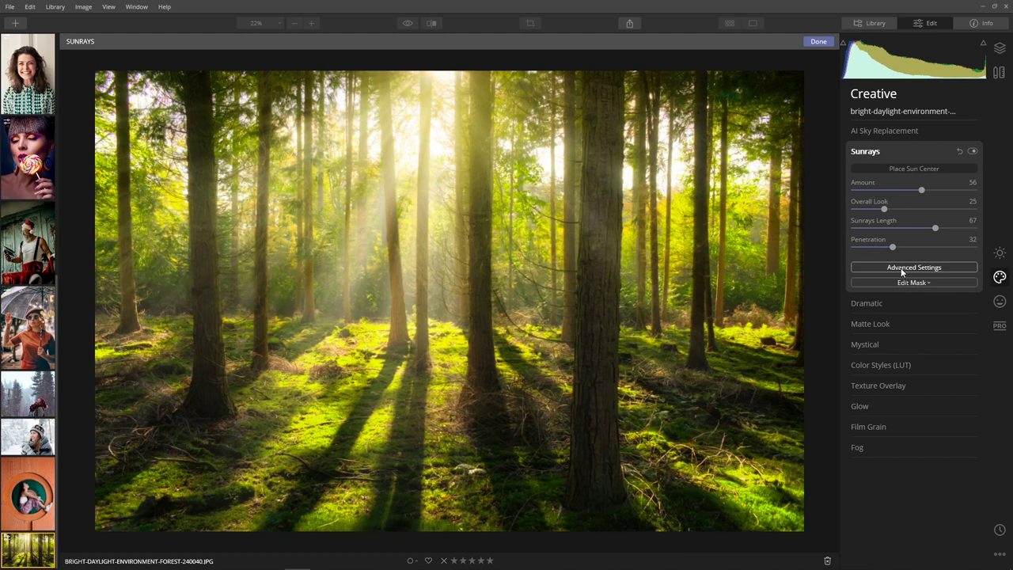
- In the Sunrays advanced settings, set Number of Sunrays 45, Sun Radius 64, Sun Glow Radius 53, Sun Glow Amount 41, Sun Warmth 41 and Sunrays Warmth 70
click(901, 268)
drag(915, 290, 933, 315)
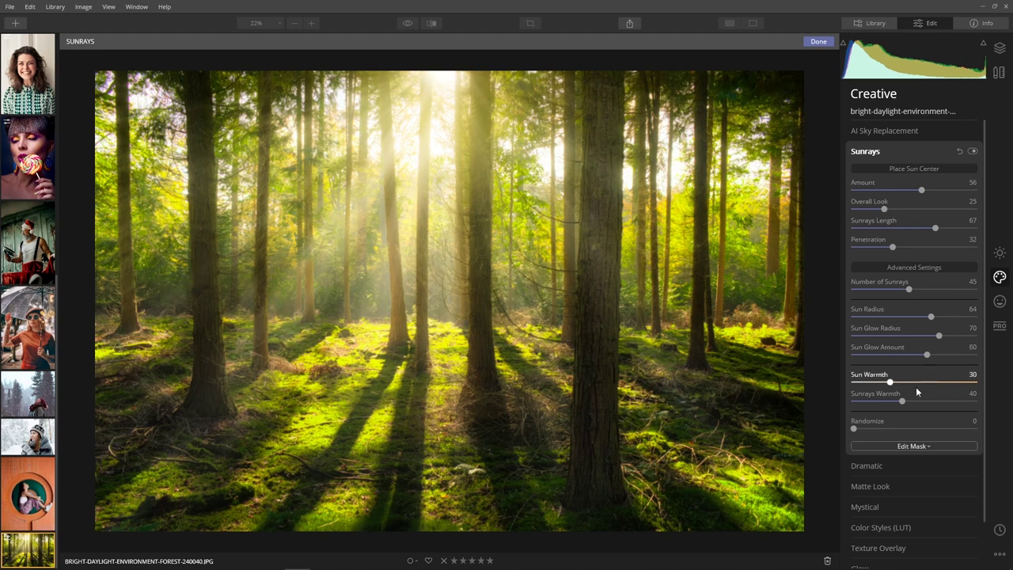
mouse_move(903, 401)
mouse_down()
mouse_move(948, 399)
mouse_move(905, 384)
mouse_up()
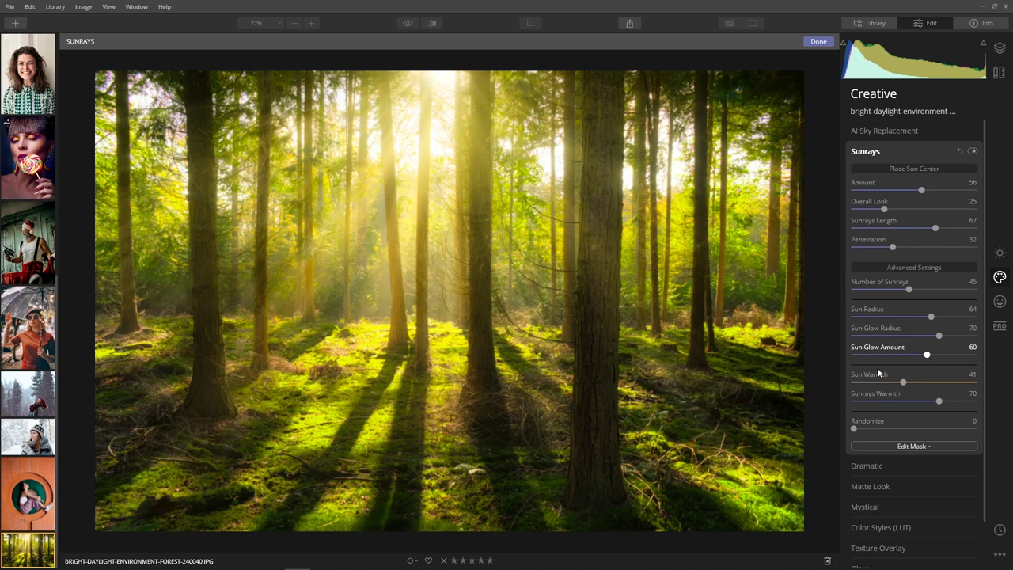
mouse_move(928, 355)
mouse_down()
mouse_move(856, 360)
mouse_move(973, 351)
mouse_move(856, 364)
mouse_move(915, 362)
mouse_move(906, 359)
mouse_move(938, 339)
mouse_move(849, 347)
mouse_move(919, 340)
mouse_up()
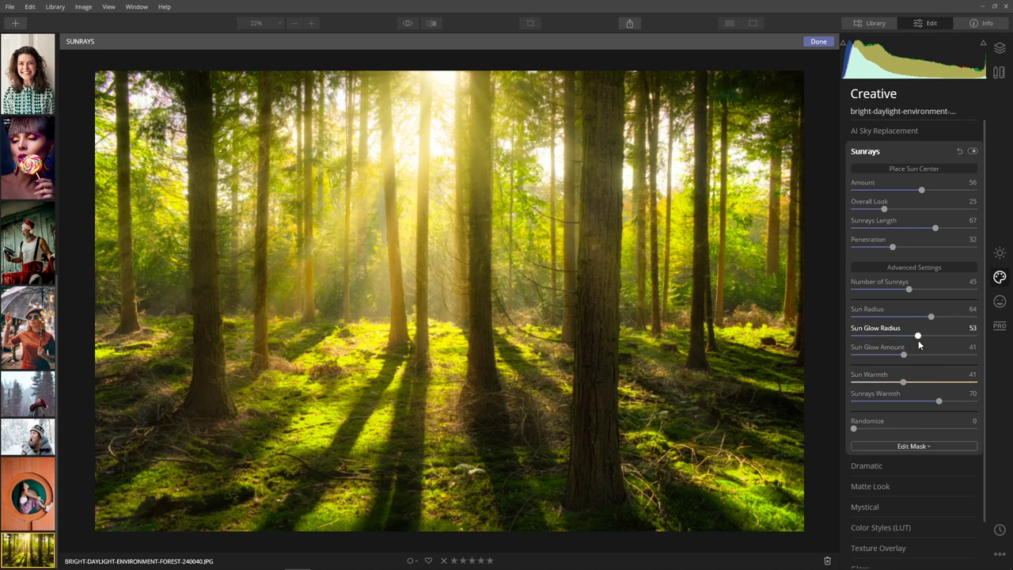
- Compare the forest photo with its original and show the Essentials collection of Luminar Looks
click(410, 25)
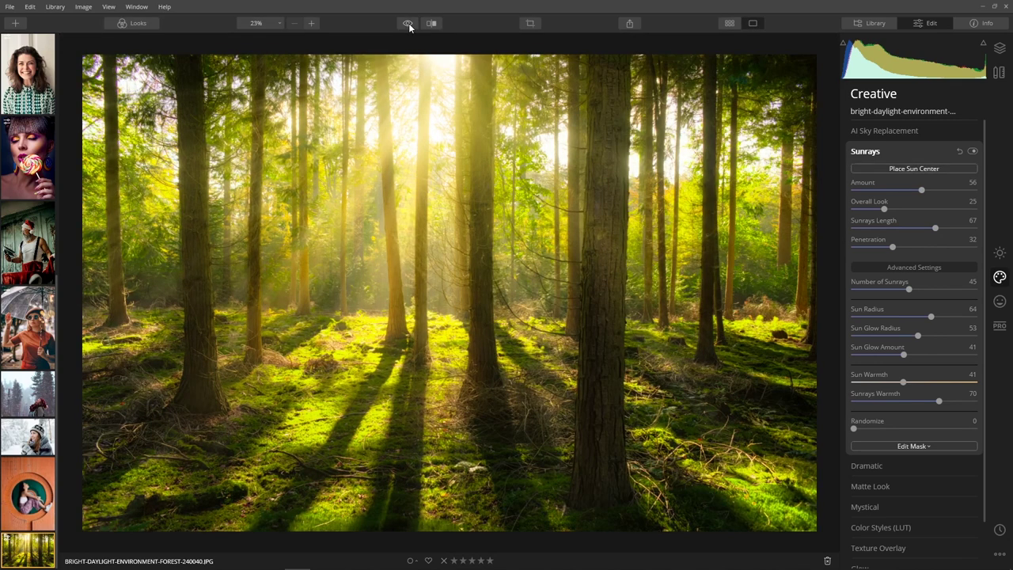
click(138, 25)
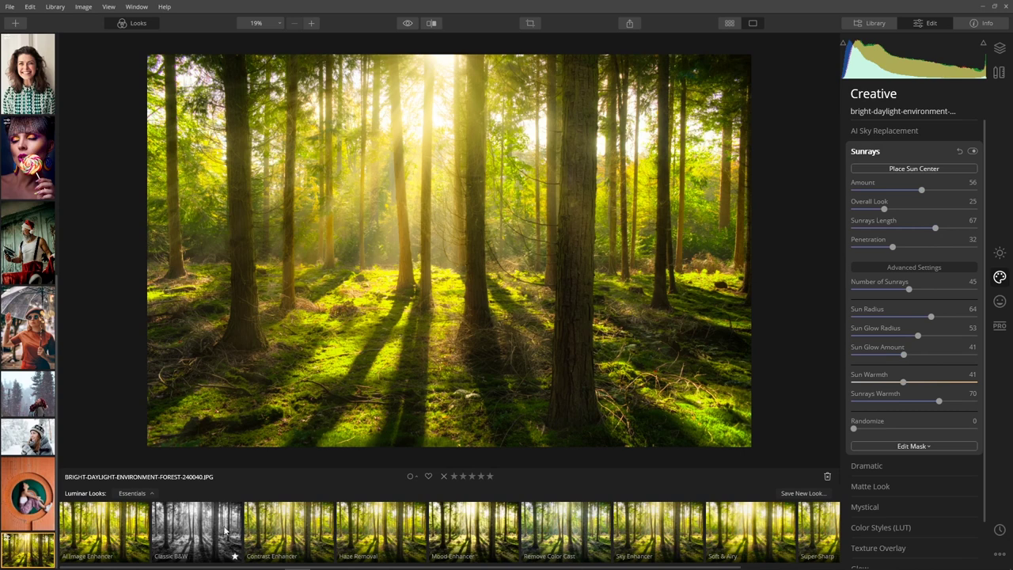
- Switch the forest photo's Luminar Looks to the Dramatic collection
click(150, 495)
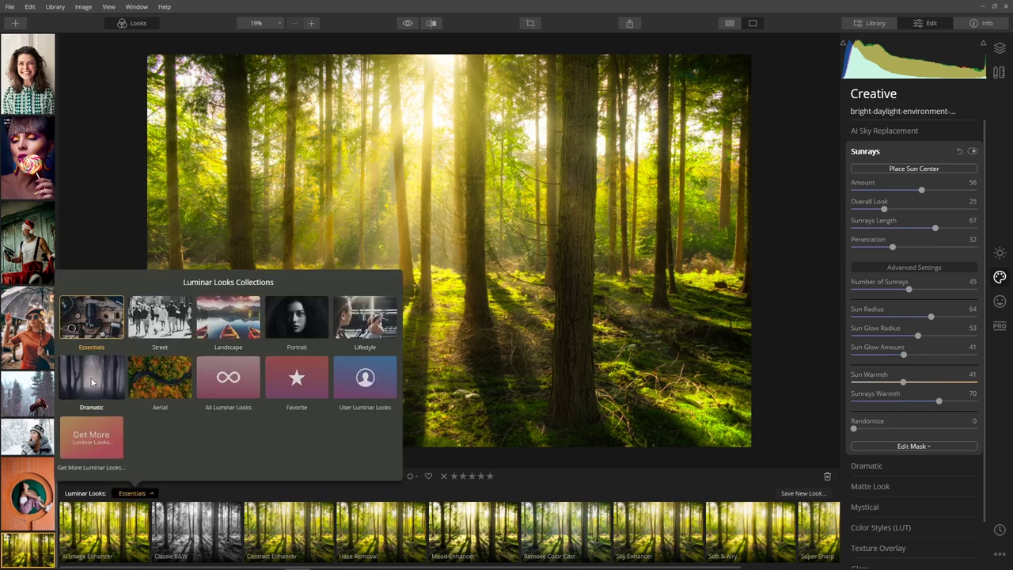
click(117, 381)
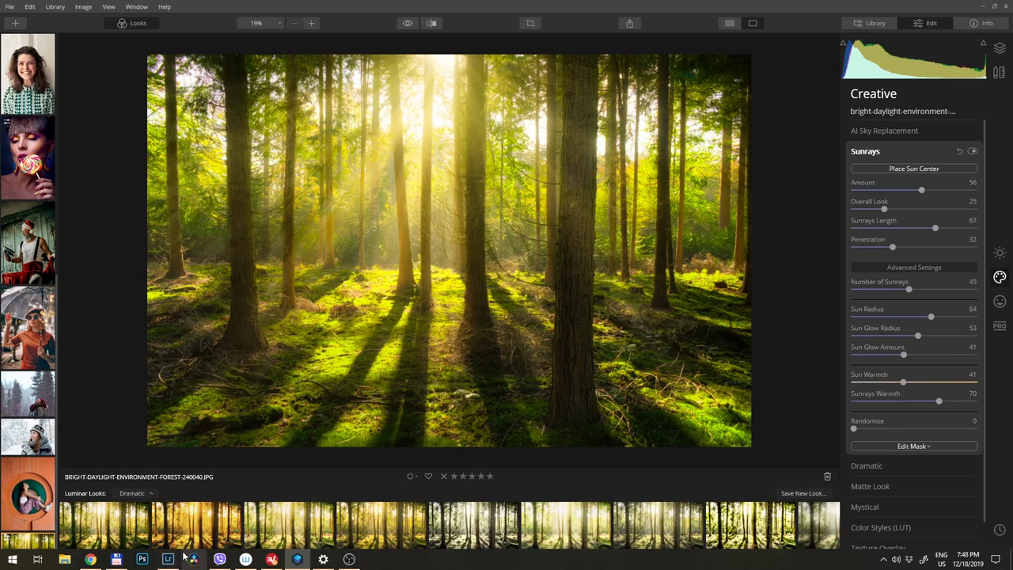
- Open the photo of the woman sitting in the round wall hole and set AI Accent to 56 in AI Enhance
click(31, 492)
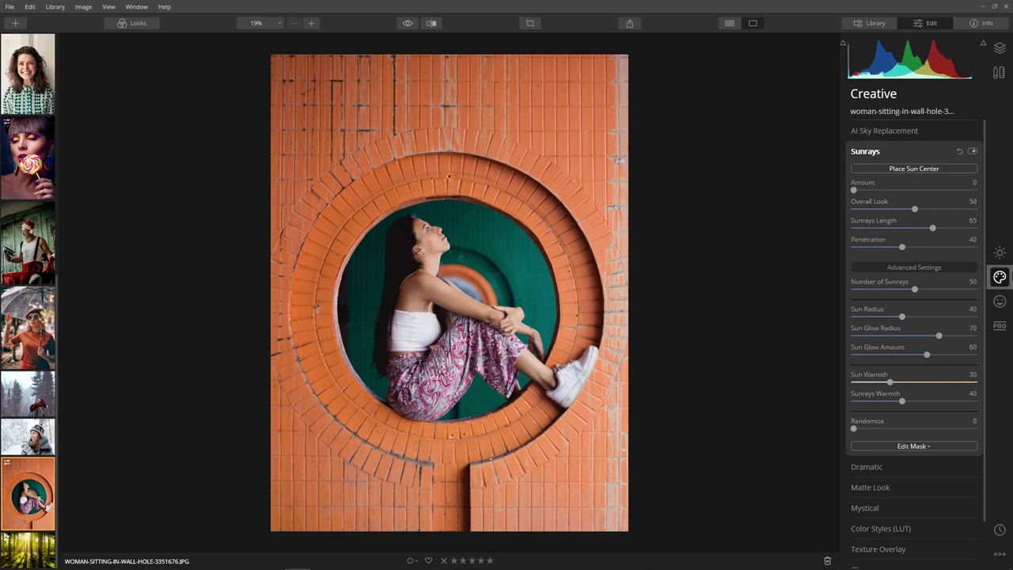
click(1000, 253)
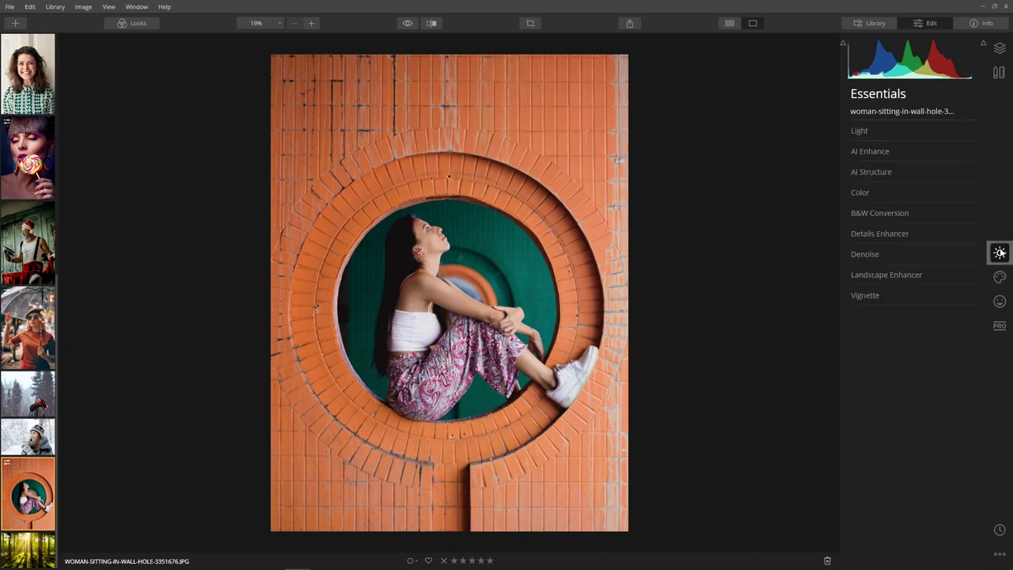
click(867, 149)
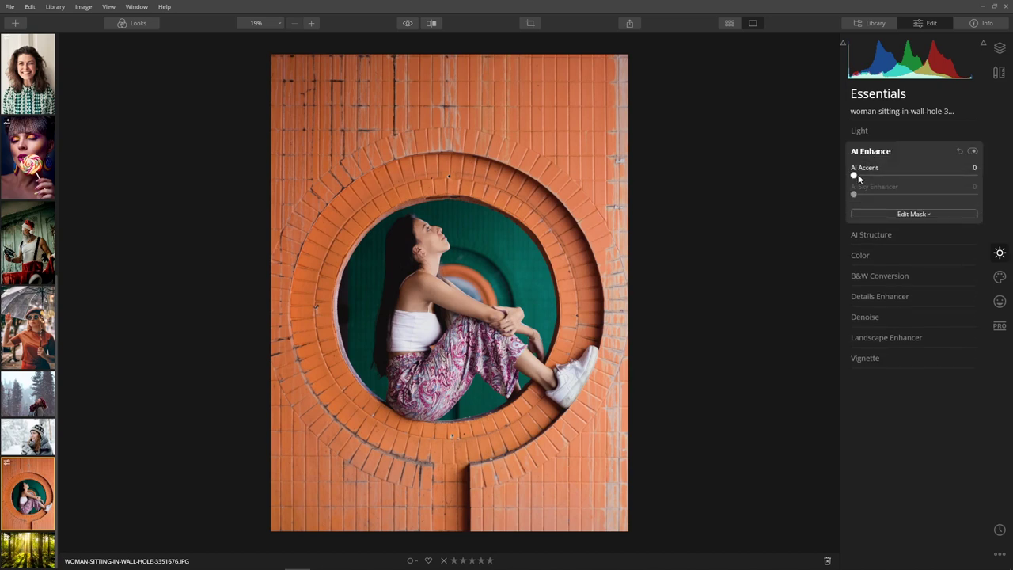
drag(860, 176, 917, 175)
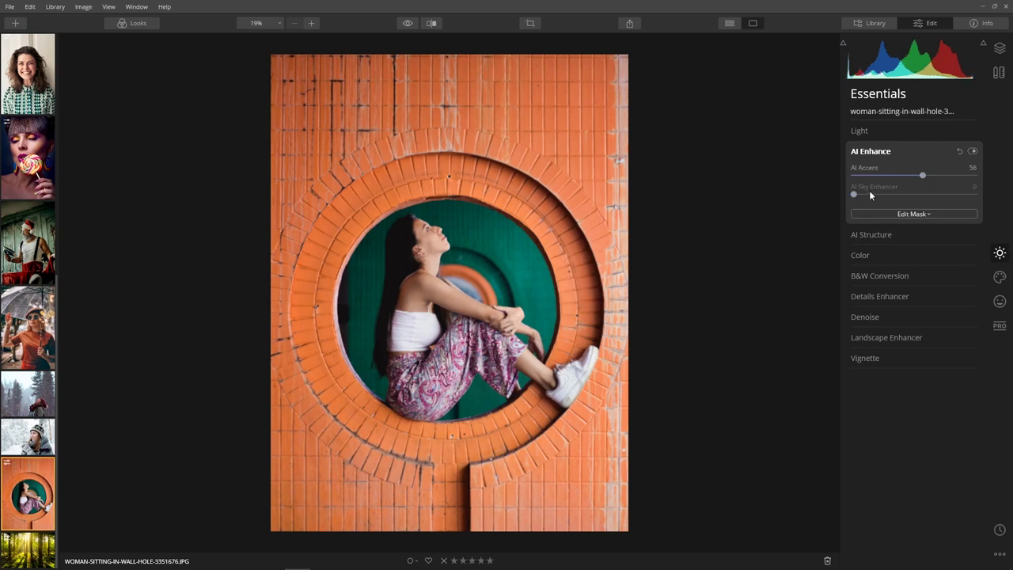
- Set AI Structure to Amount 30 and Boost 25, and compare the photo with its original
click(871, 234)
drag(916, 197, 933, 197)
drag(855, 214, 884, 220)
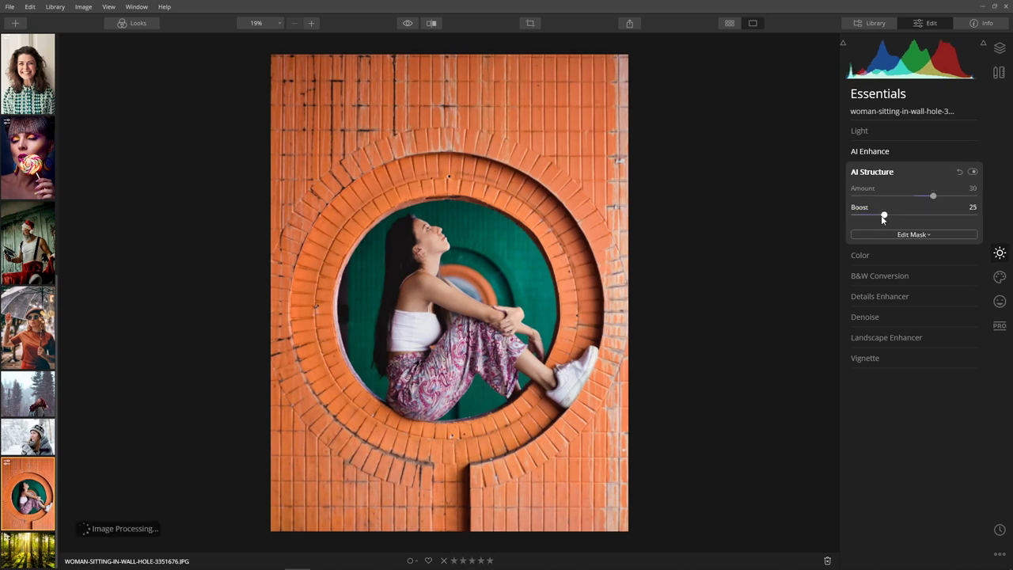
click(409, 24)
click(409, 24)
click(409, 24)
click(409, 25)
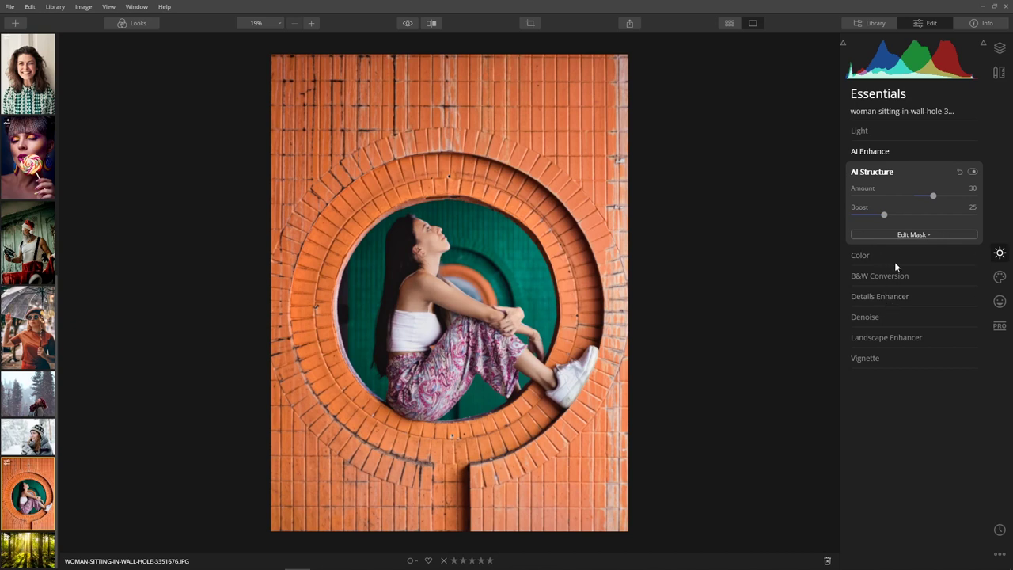
- Apply the Los Angeles cinematic toning LUT from the Creative Color Styles to the wall-hole photo
click(998, 281)
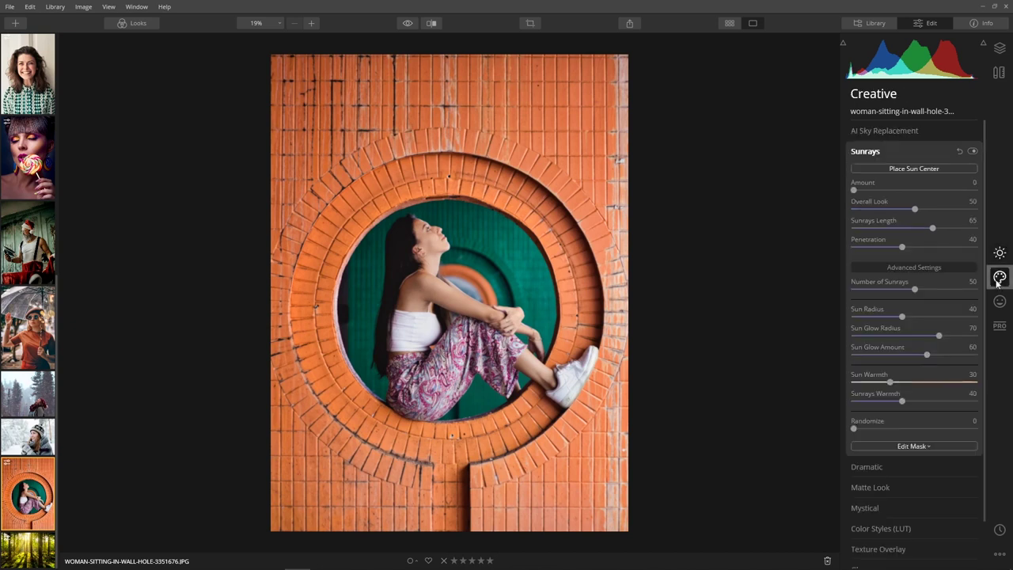
click(856, 151)
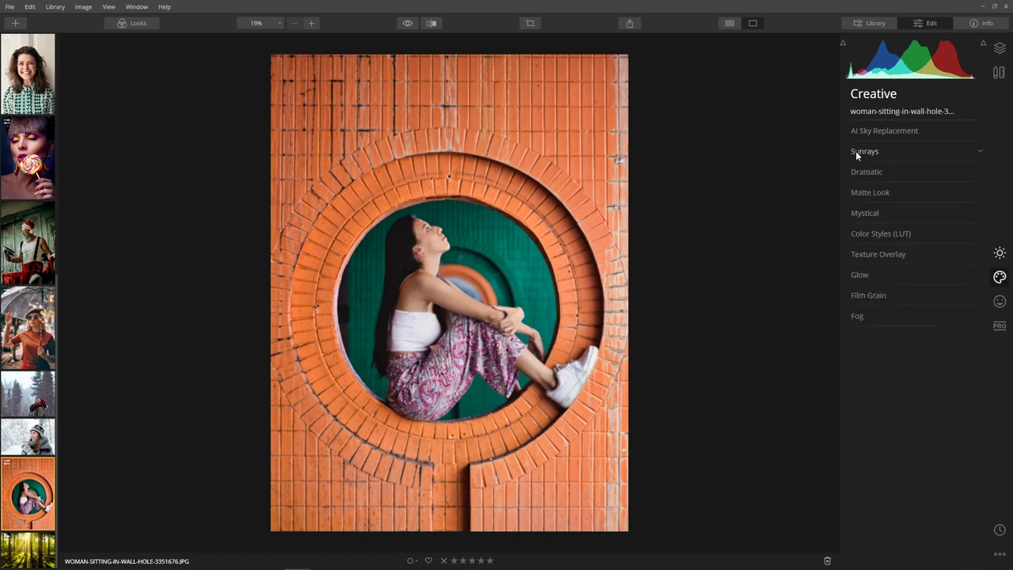
click(882, 235)
click(905, 257)
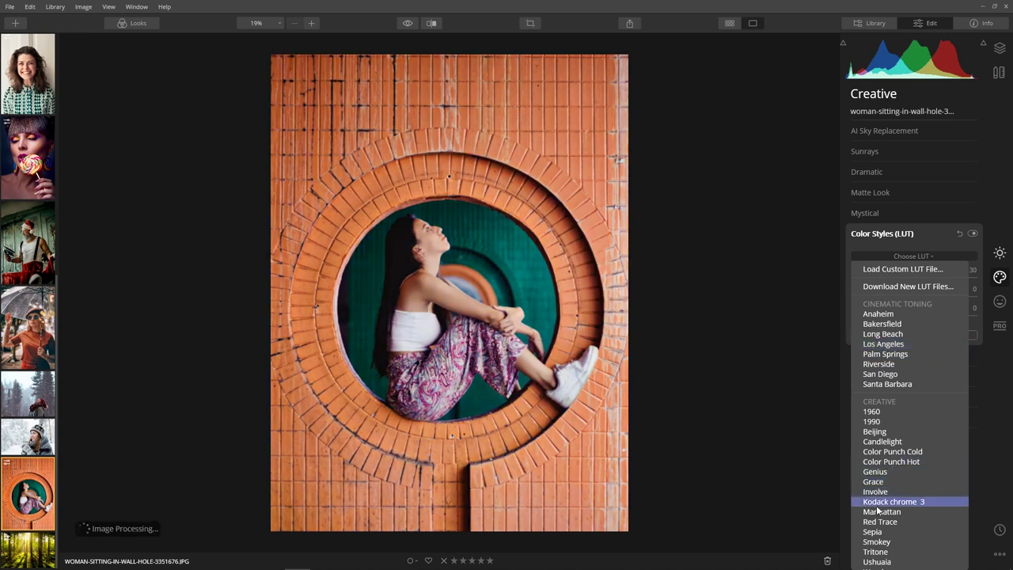
click(898, 343)
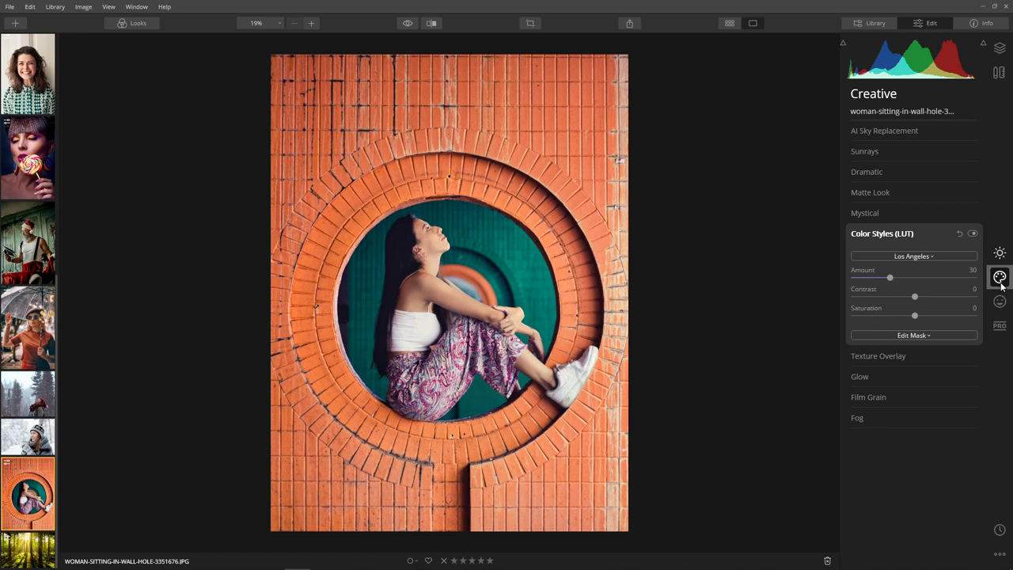
click(895, 234)
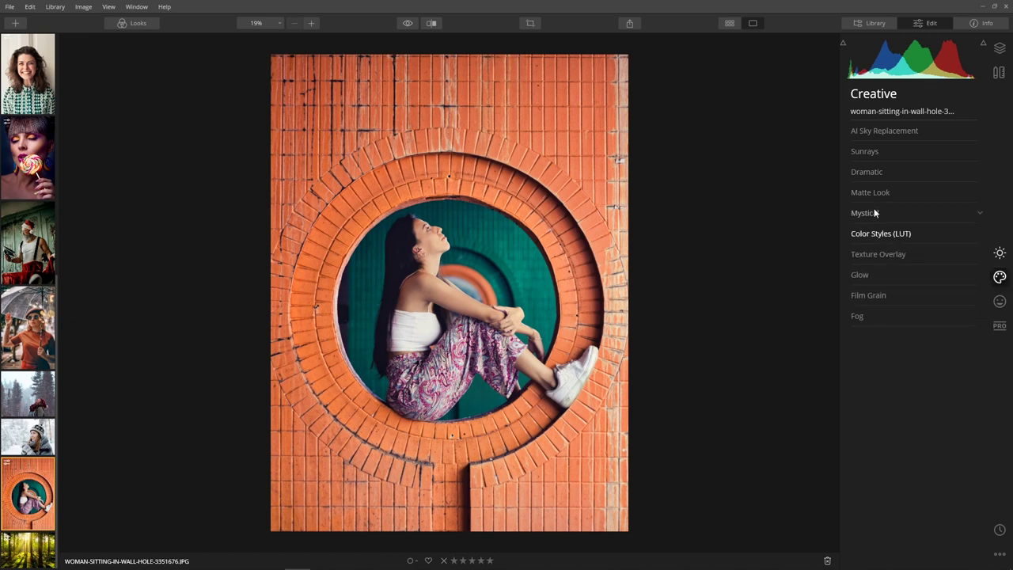
- Try the Dramatic effect on the photo and examine the Matte Look controls, including their advanced settings
click(875, 173)
drag(856, 198, 817, 237)
click(861, 172)
click(867, 191)
click(908, 275)
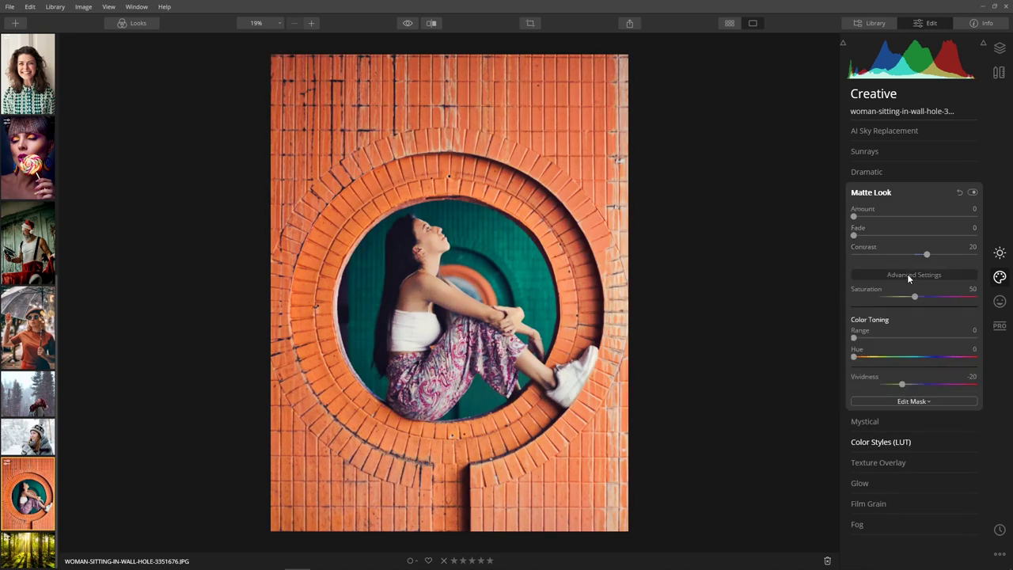
click(907, 274)
click(871, 193)
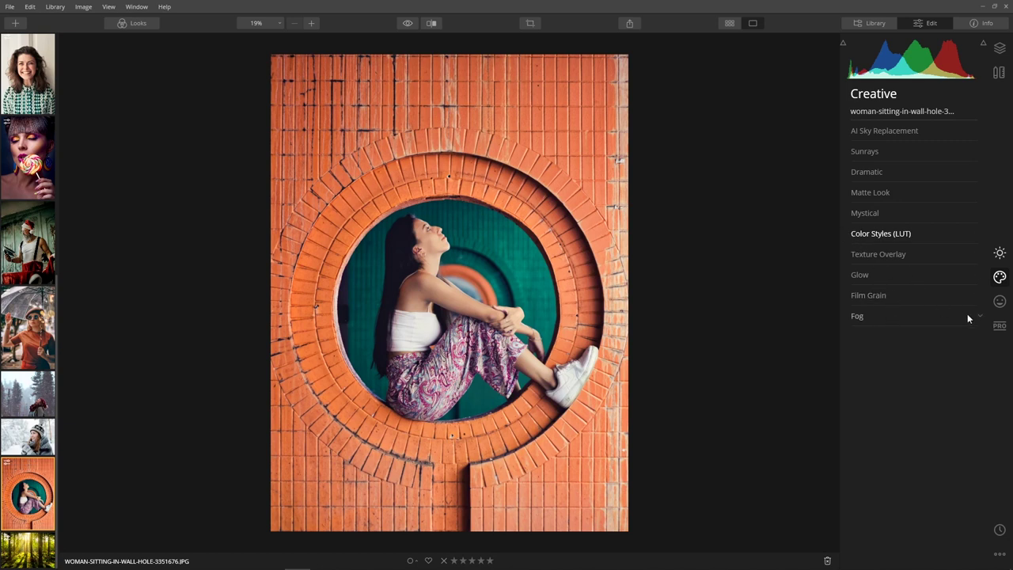
- Examine the Advanced Contrast controls for highlights, midtones and shadows among the Professional tools
click(1000, 325)
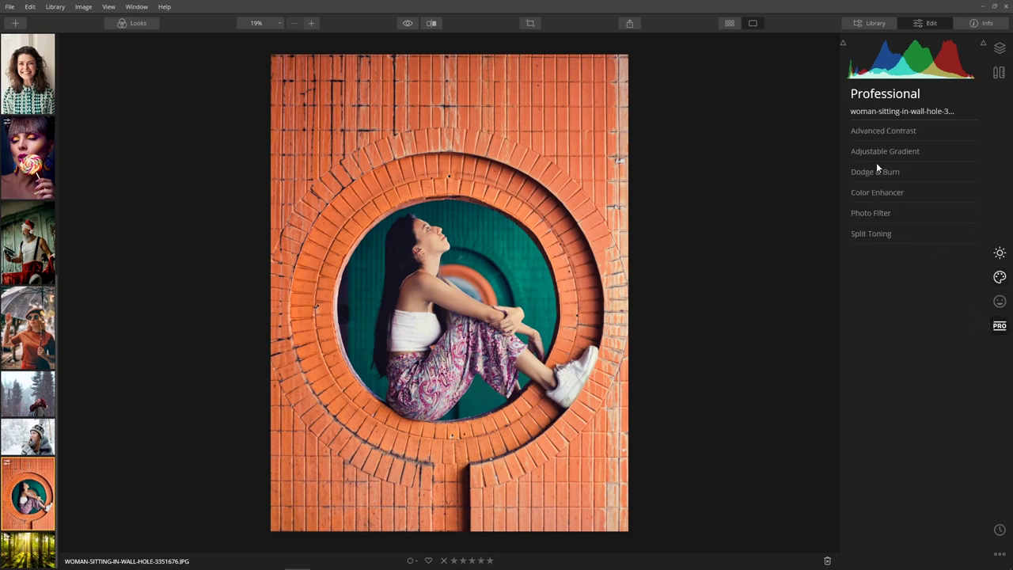
click(874, 129)
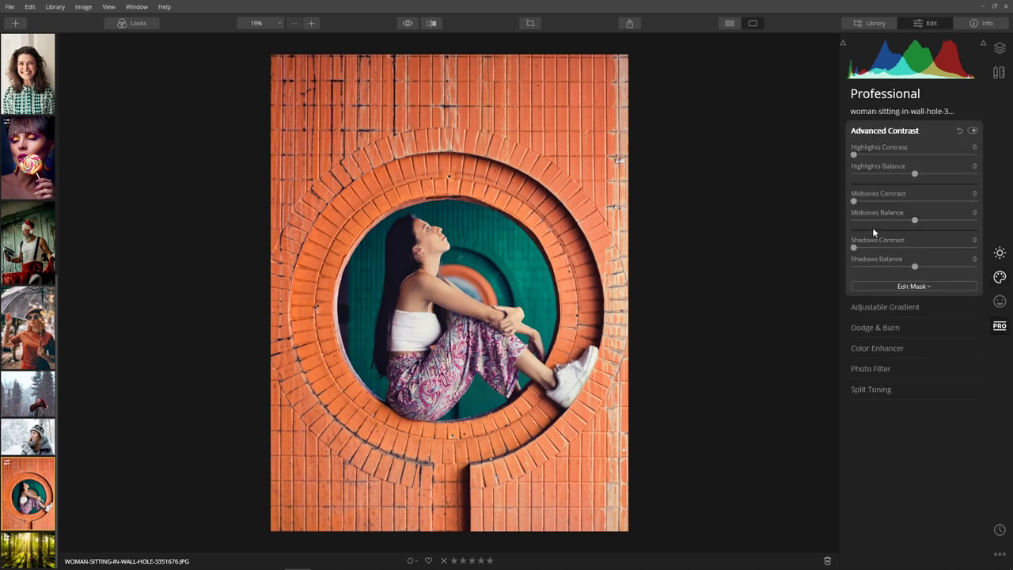
click(886, 128)
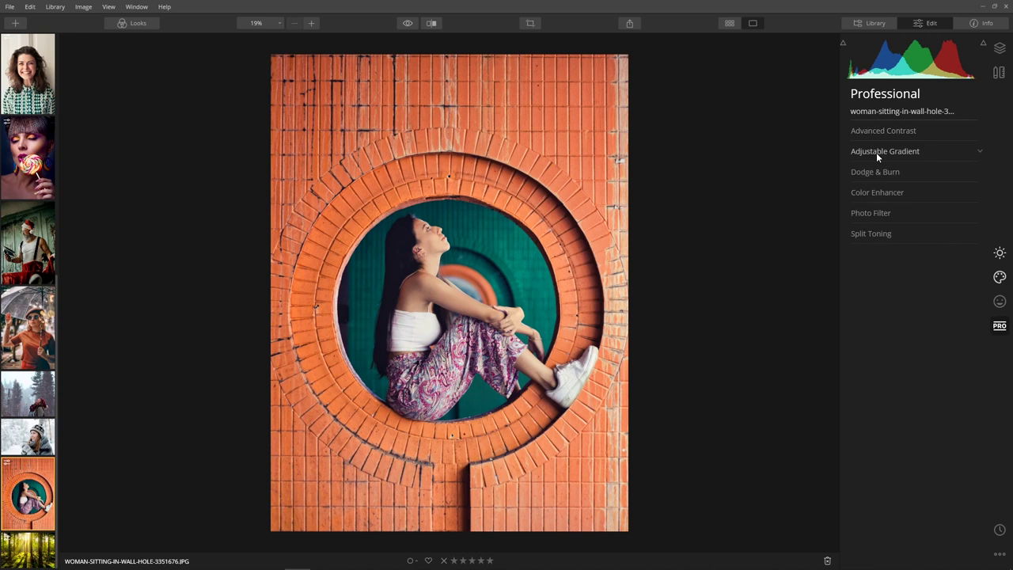
- In the Adjustable Gradient, set the top Warmth to -2 and try a top Exposure of 29 before resetting it to 0
click(877, 153)
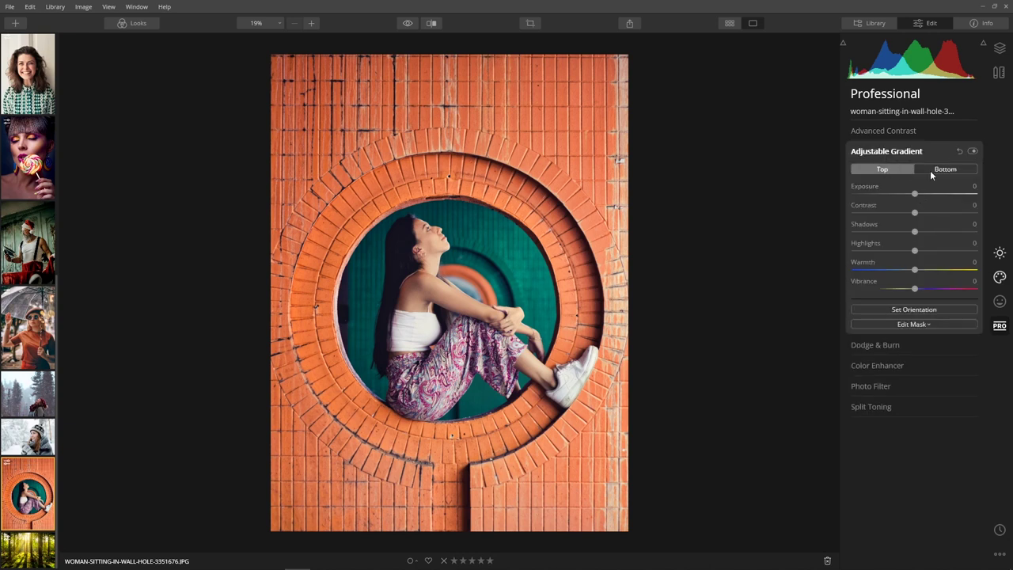
mouse_move(915, 193)
mouse_down()
mouse_move(950, 195)
mouse_move(935, 196)
mouse_up()
mouse_move(916, 271)
mouse_down()
mouse_move(952, 273)
mouse_move(914, 276)
mouse_up()
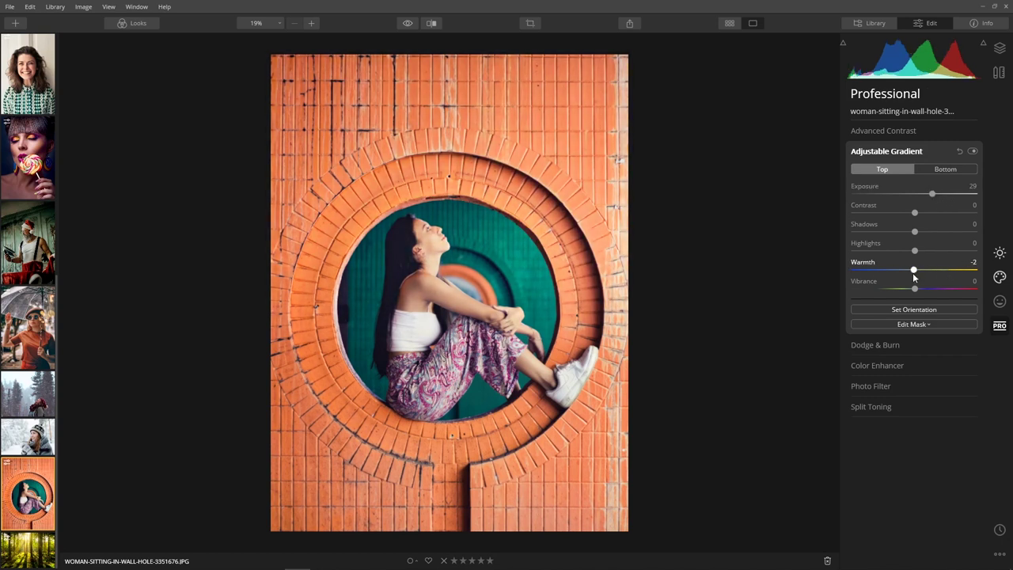
double_click(933, 194)
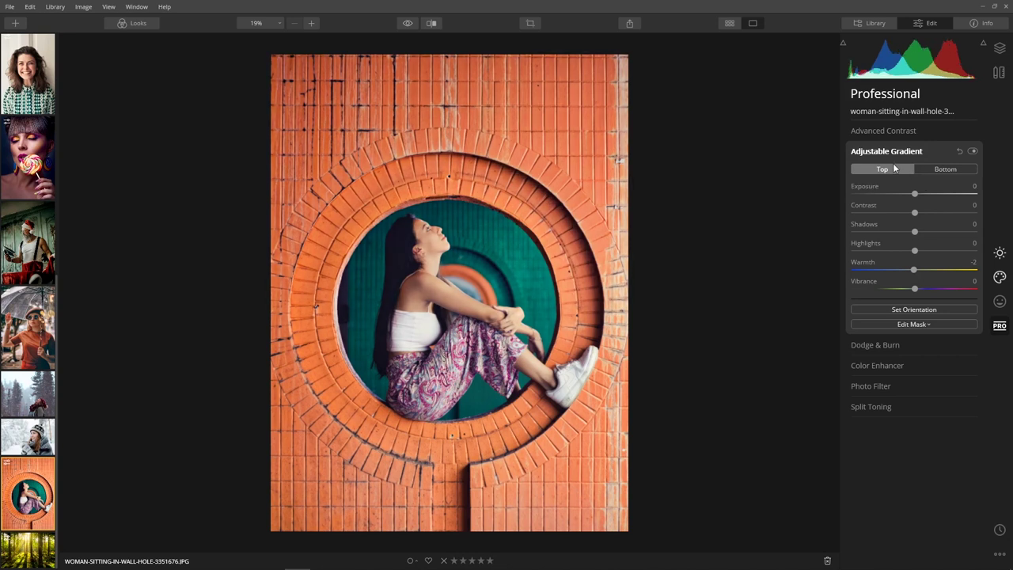
- Try different Exposure values on the top and bottom parts of the Adjustable Gradient
drag(912, 195, 890, 195)
click(937, 169)
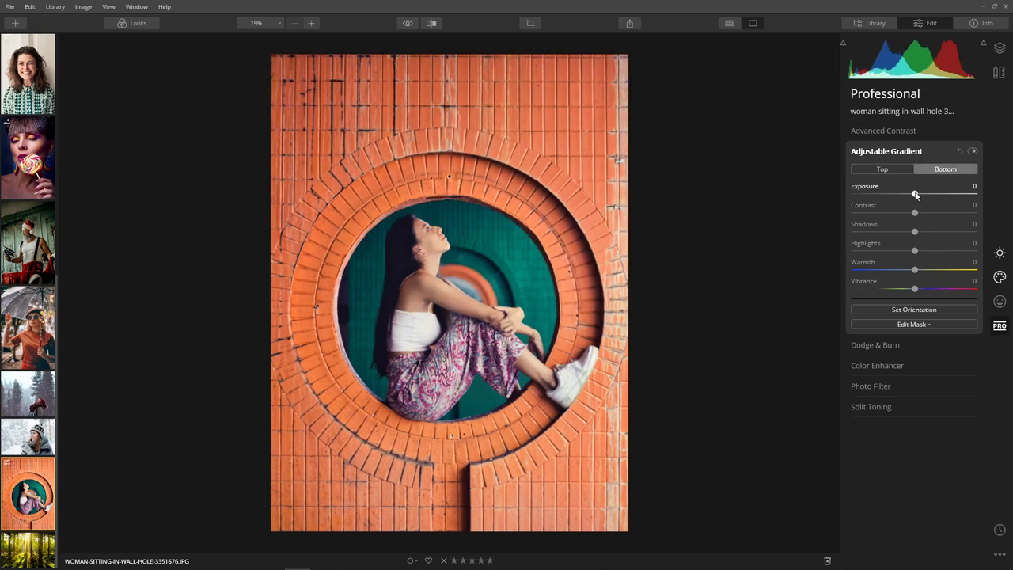
mouse_move(916, 194)
mouse_down()
mouse_move(926, 194)
mouse_move(911, 196)
mouse_up()
click(901, 169)
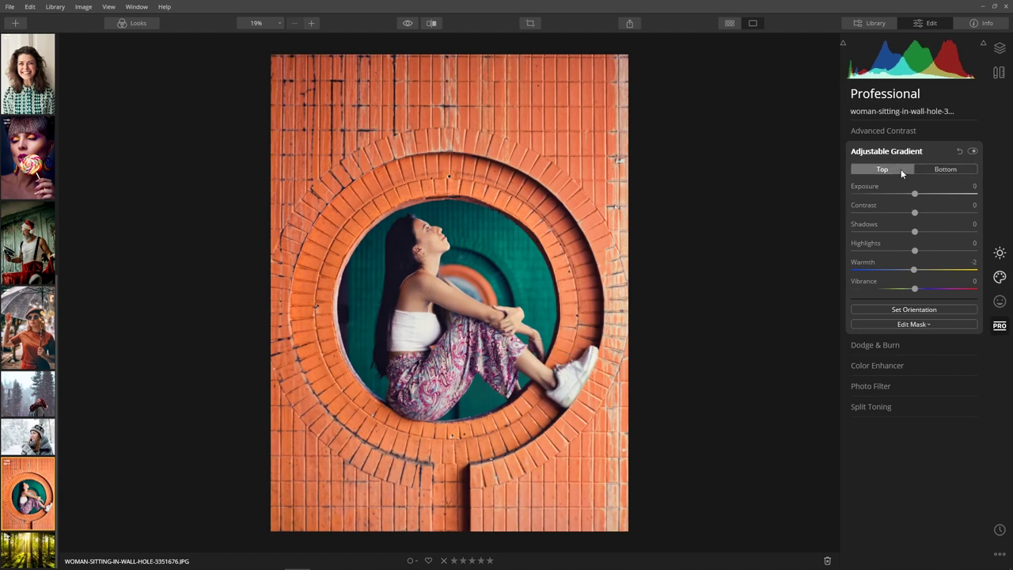
- In the Color Enhancer, set Brilliance to 19, Warmth to 24 and the Split Color Warmth's Warm value to -6
click(876, 345)
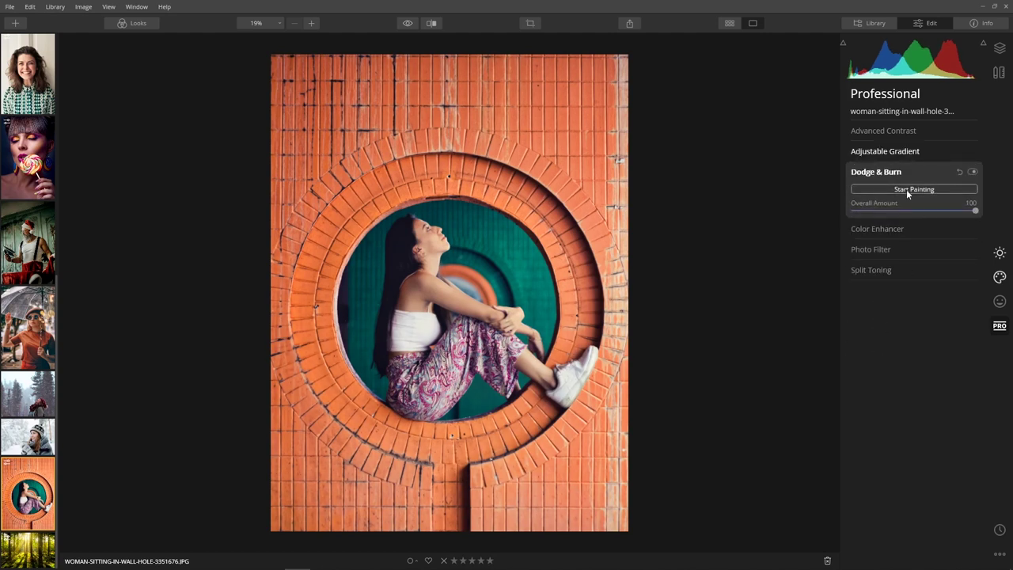
click(887, 228)
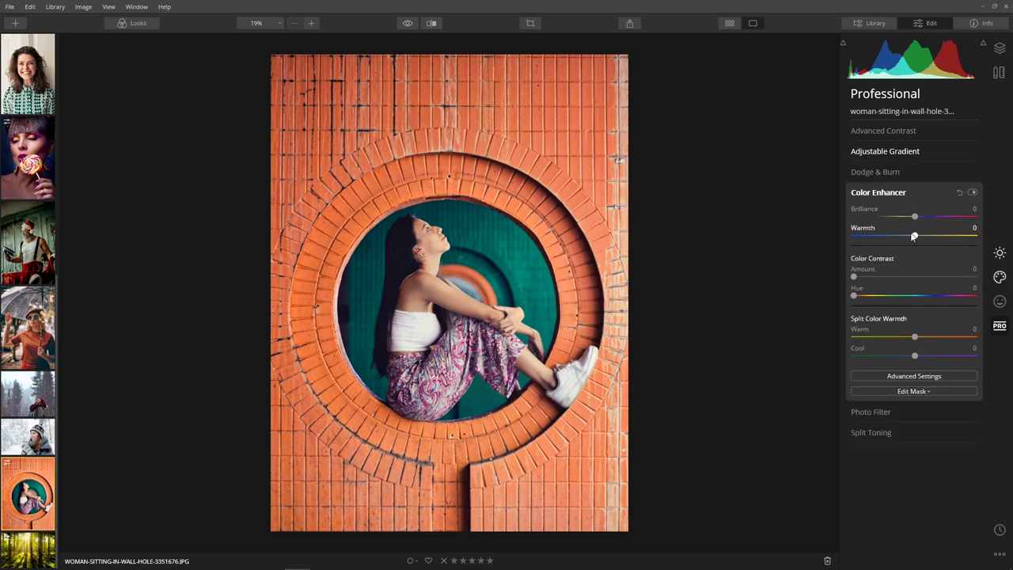
drag(914, 235, 927, 216)
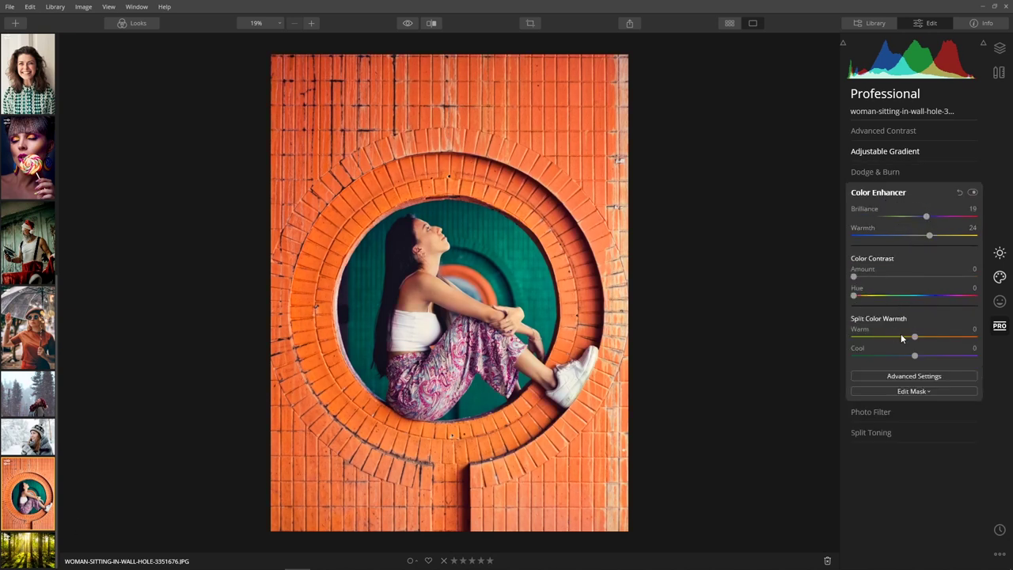
drag(915, 336, 911, 337)
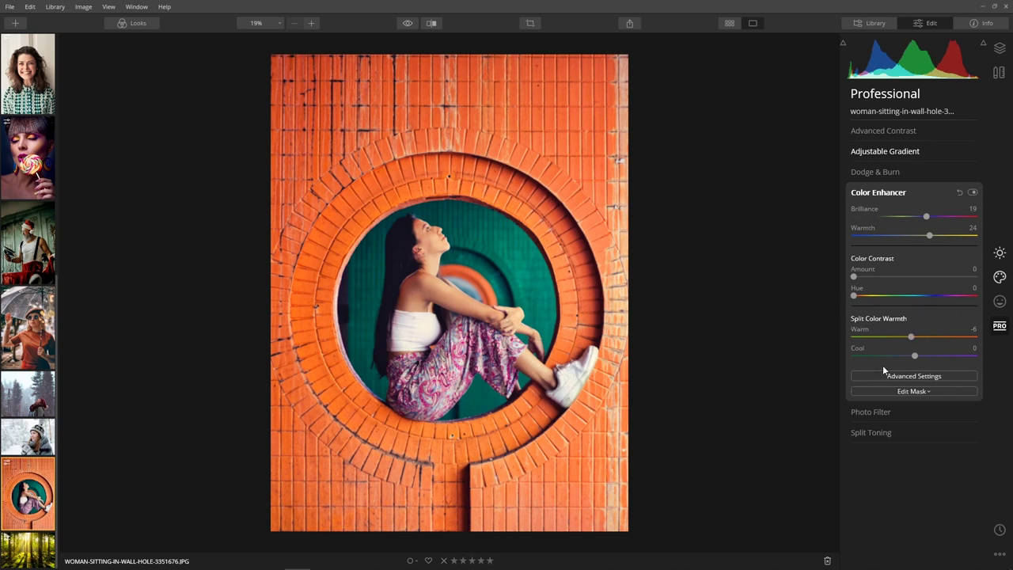
- Show the Color Enhancer's advanced color balance settings for shadows, midtones and highlights
click(874, 410)
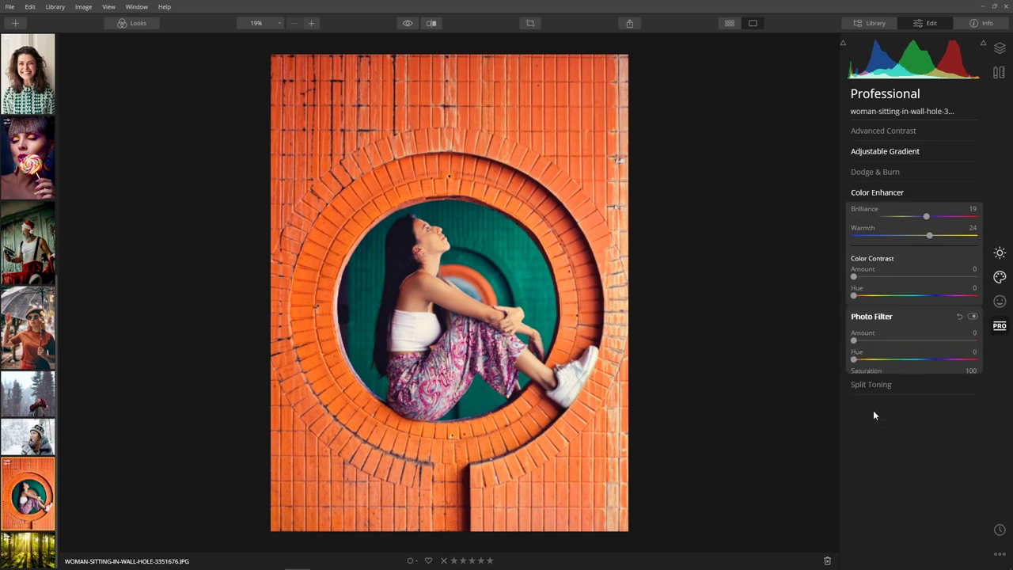
click(888, 192)
click(903, 376)
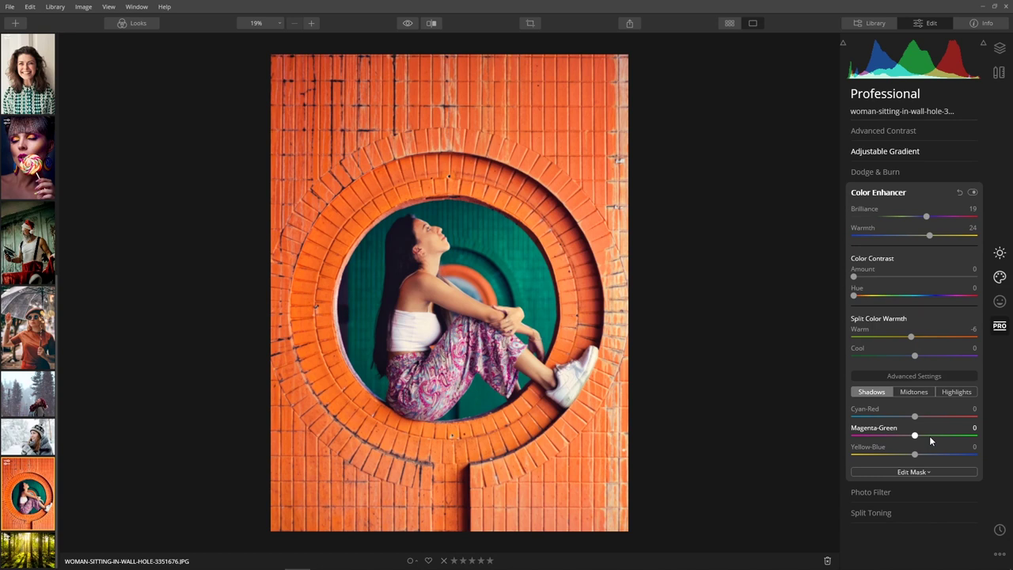
- Apply Split Toning with Shadows Hue 217 and Saturation 39, and Highlights Hue 27 and Saturation 13
click(889, 511)
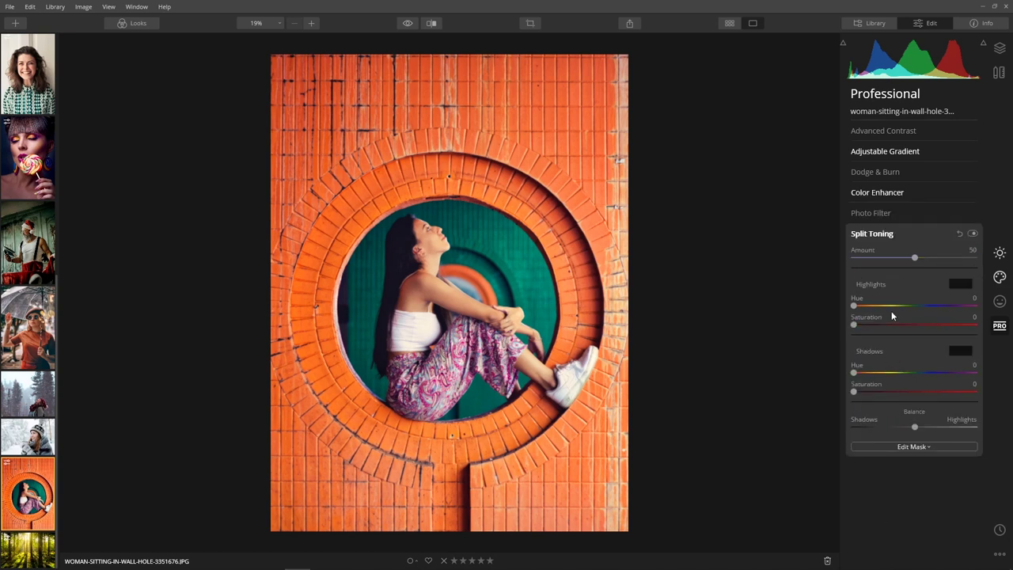
click(936, 374)
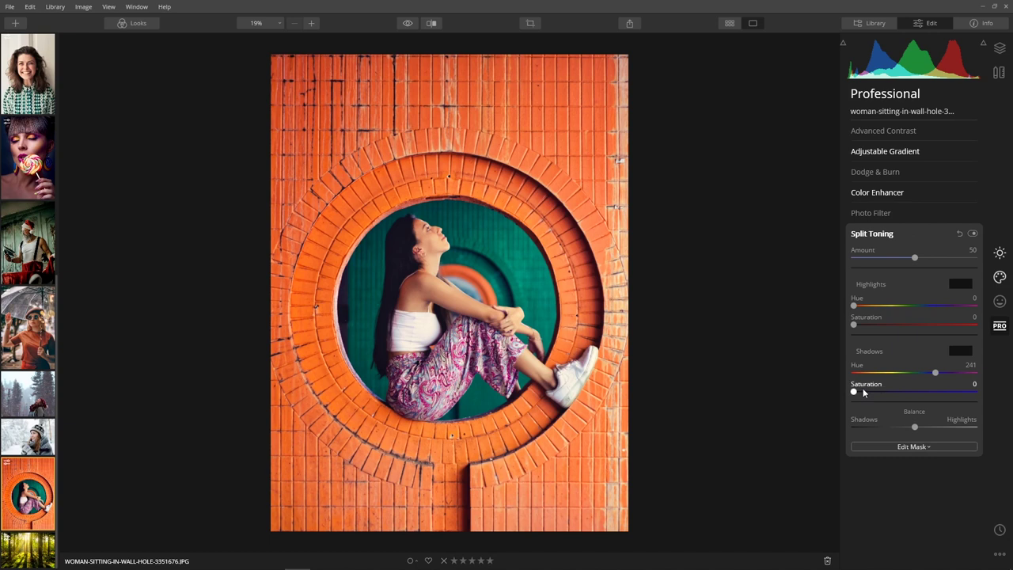
drag(855, 391, 928, 372)
mouse_move(855, 324)
mouse_down()
mouse_move(863, 306)
mouse_move(869, 325)
mouse_up()
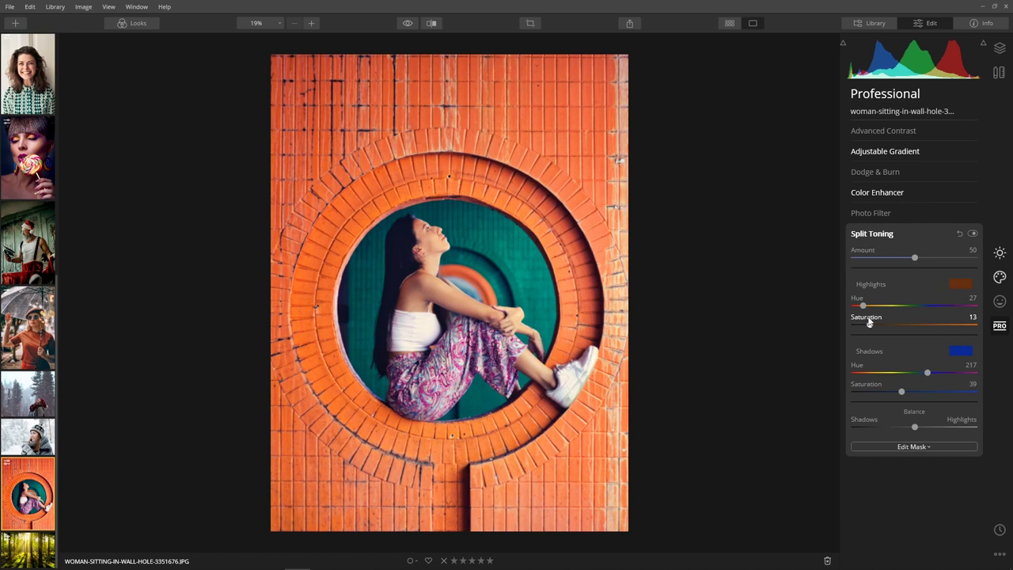
- Compare the fully edited wall-hole photo with its original several times
click(407, 25)
click(408, 25)
click(408, 24)
click(408, 25)
click(408, 25)
click(408, 25)
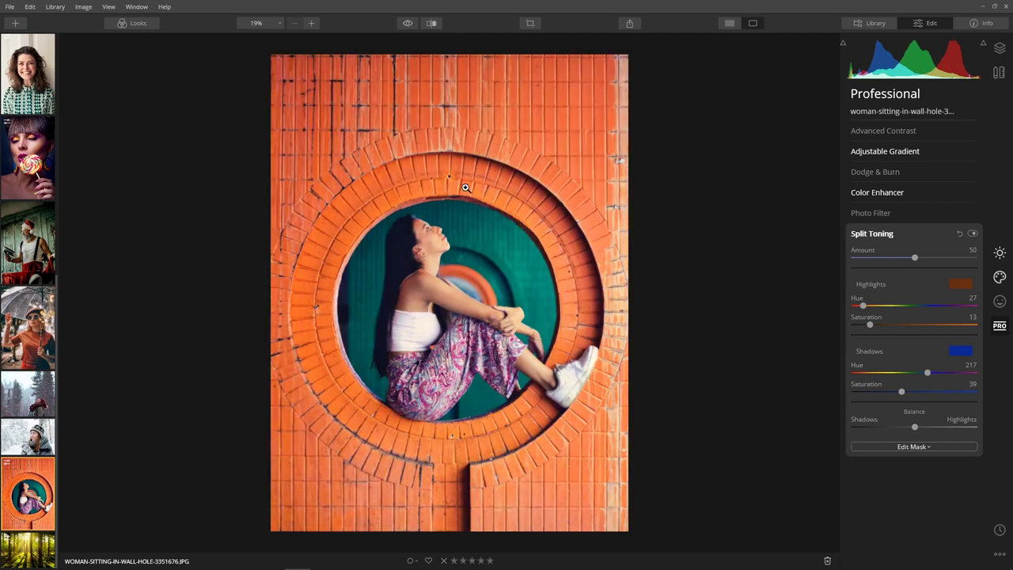